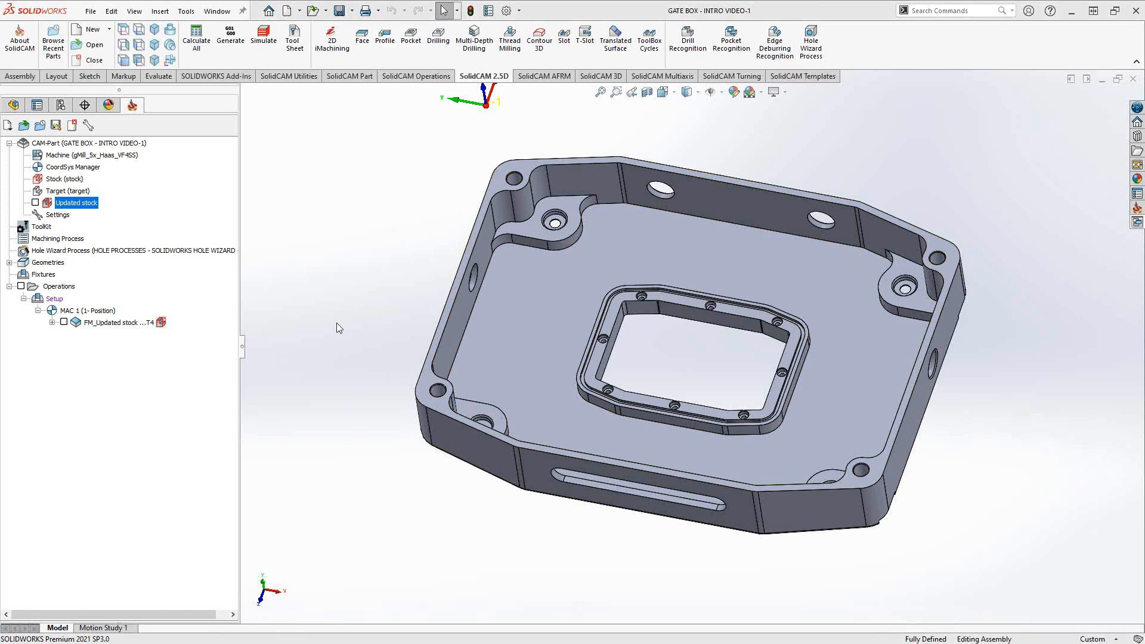
- Show the SolidCAM Operations commands for the GATE BOX CAM-Part
left_click(414, 77)
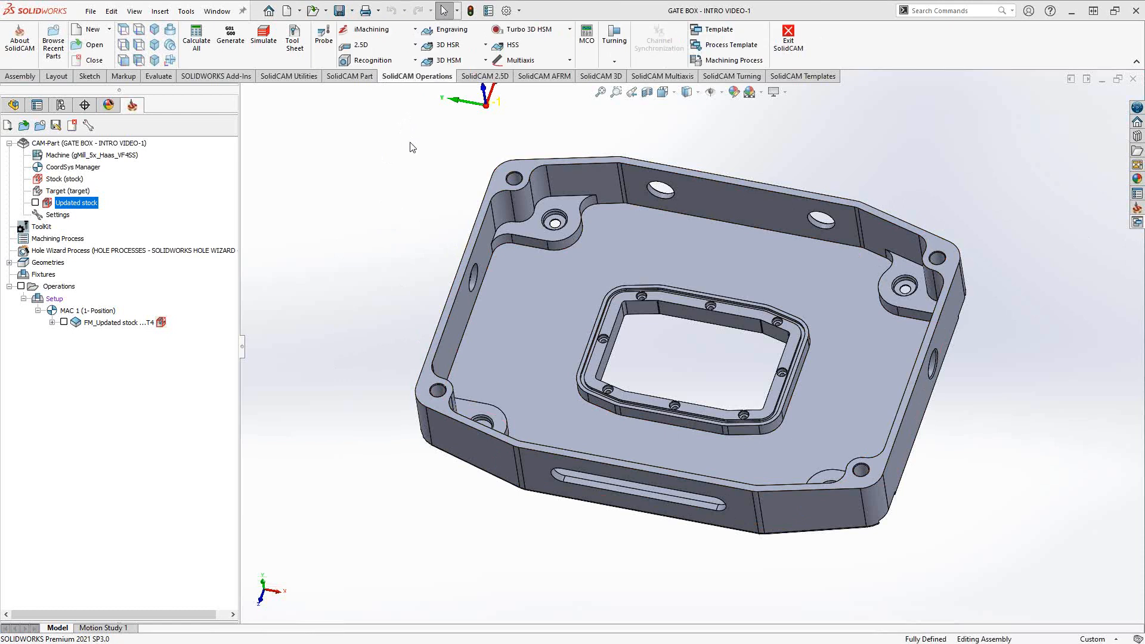
- Browse the 2.5D operation types list, then go back to the SolidCAM 2.5D commands
left_click(408, 47)
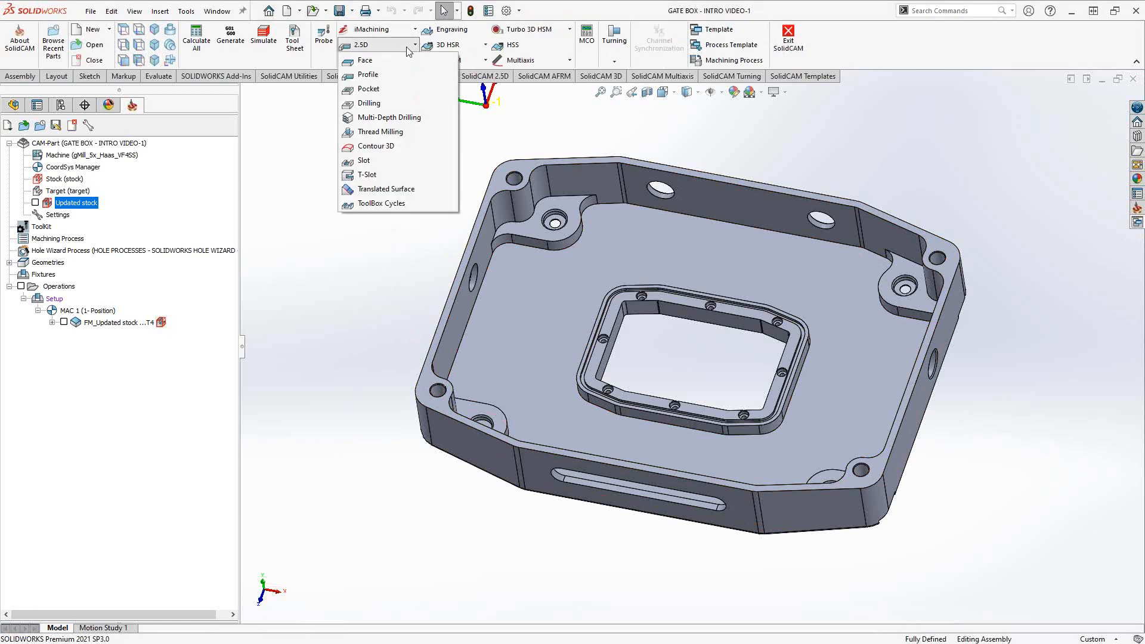
left_click(322, 160)
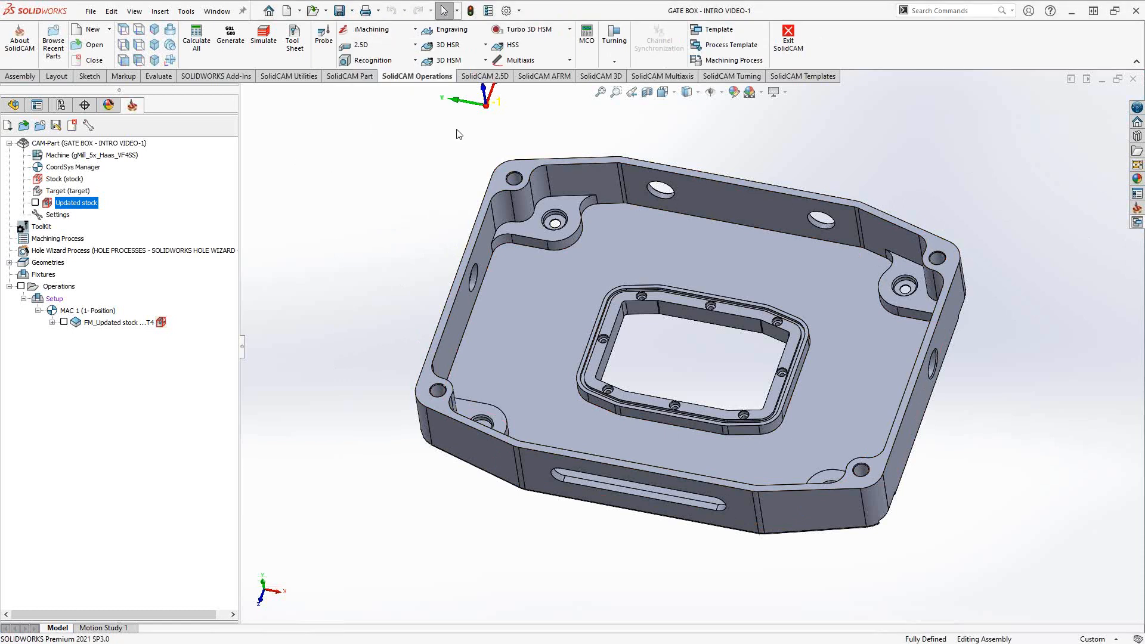
left_click(497, 78)
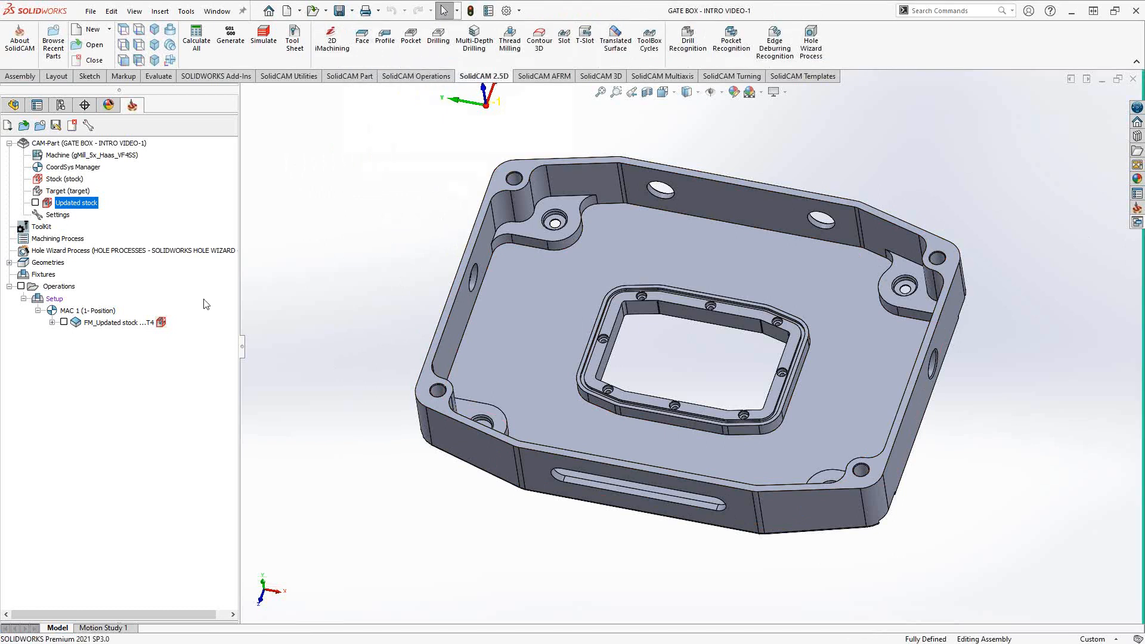
- Add a Pocket milling operation after FM_Updated stock and move its dialog aside
right_click(55, 300)
left_click(288, 252)
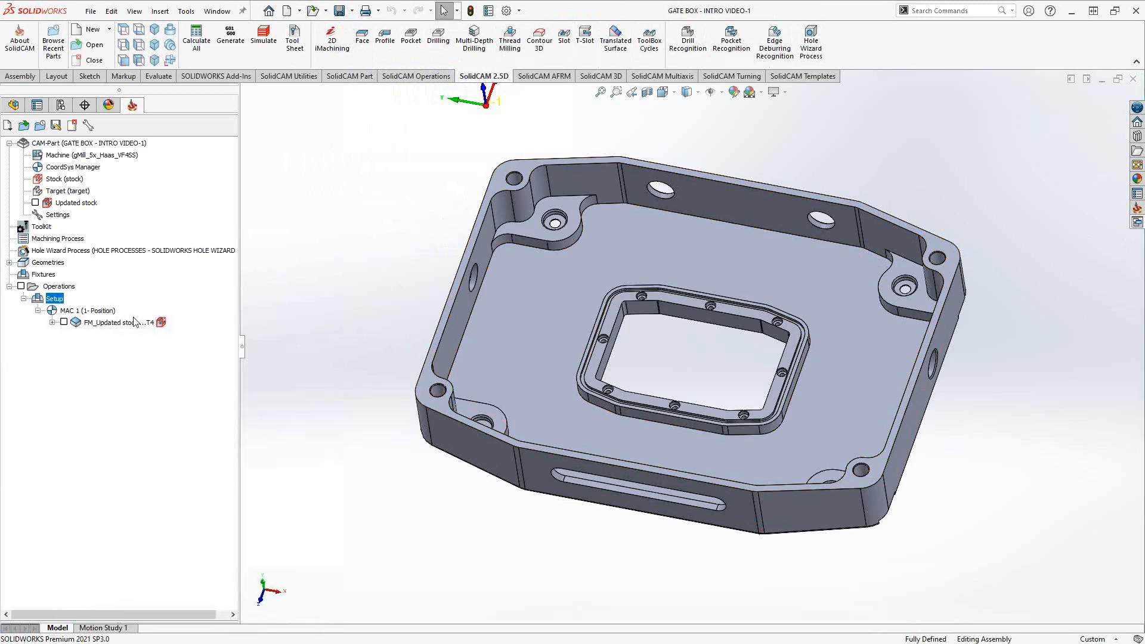
right_click(109, 325)
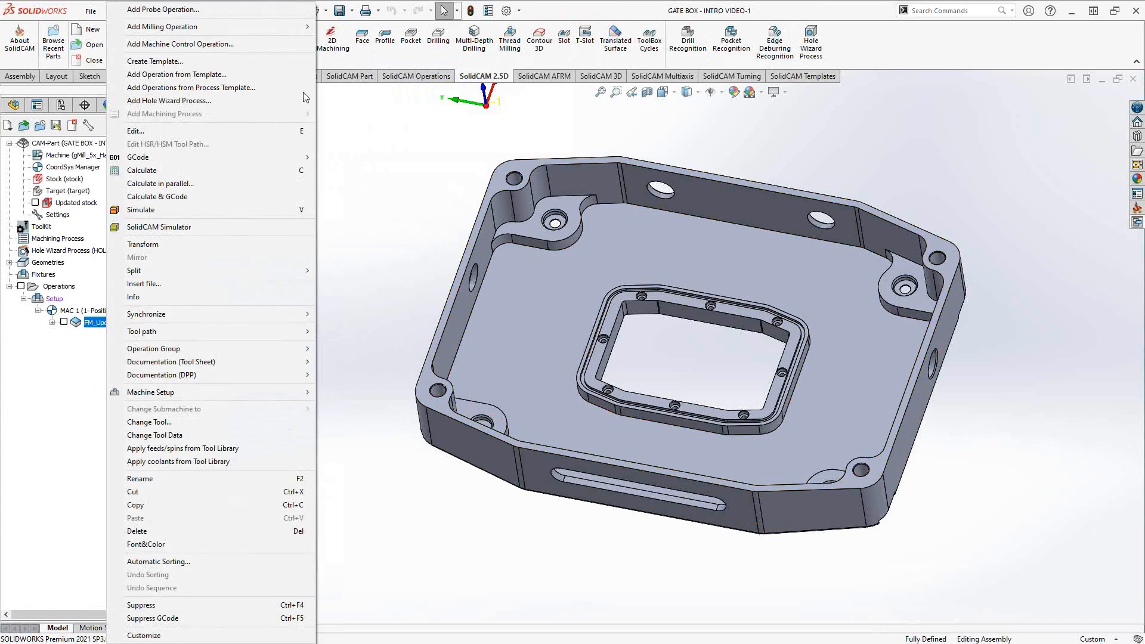
mouse_move(246, 32)
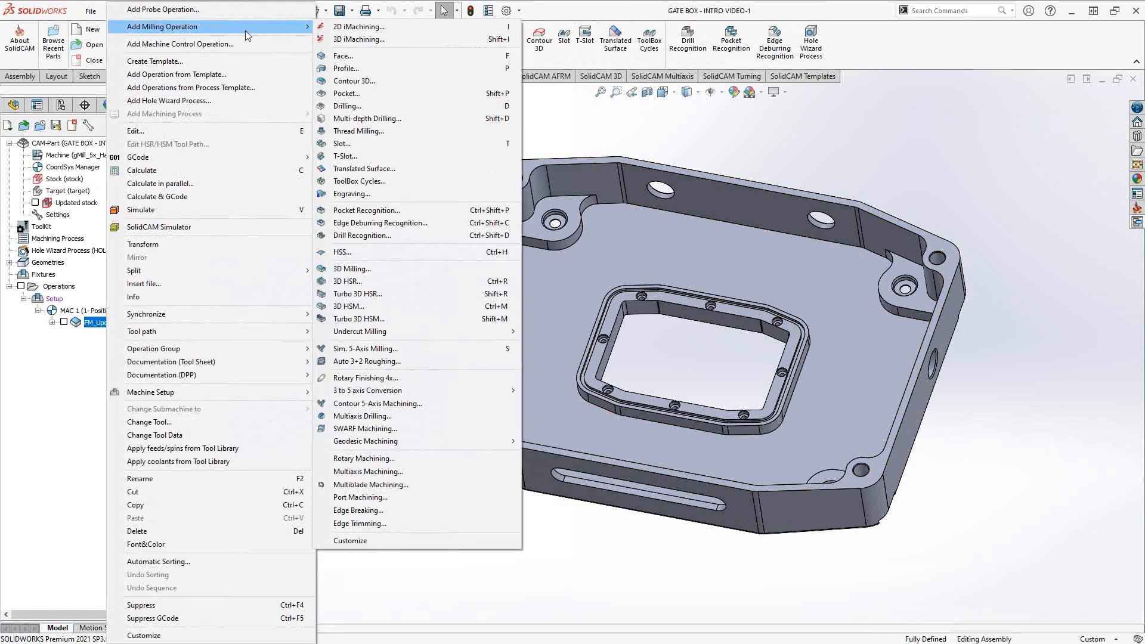
left_click(347, 94)
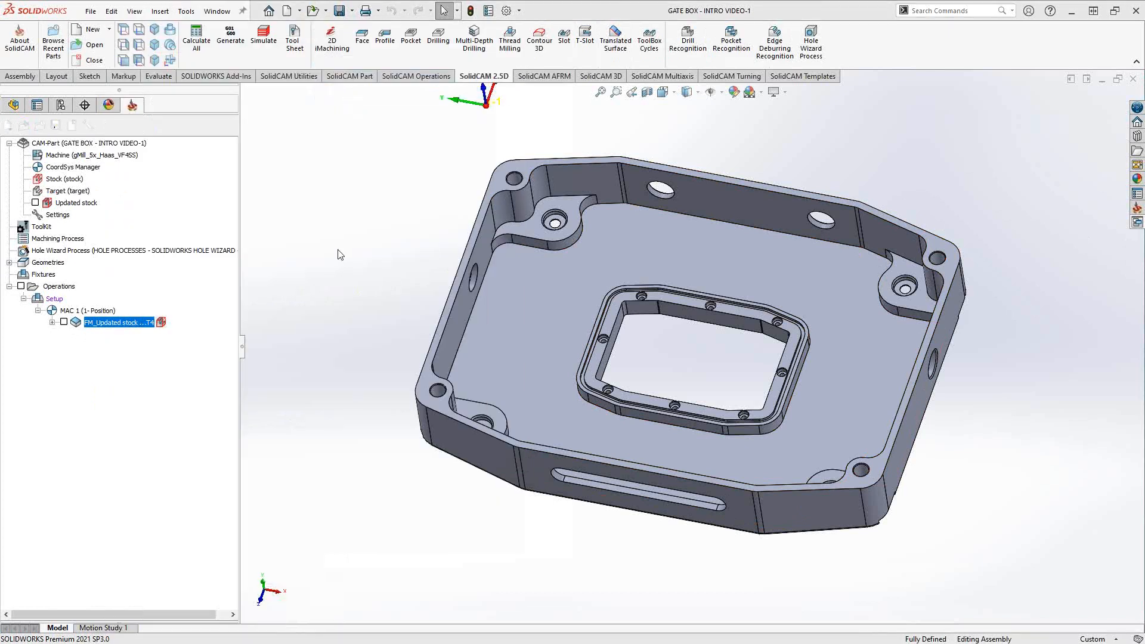
left_click_drag(367, 163, 470, 191)
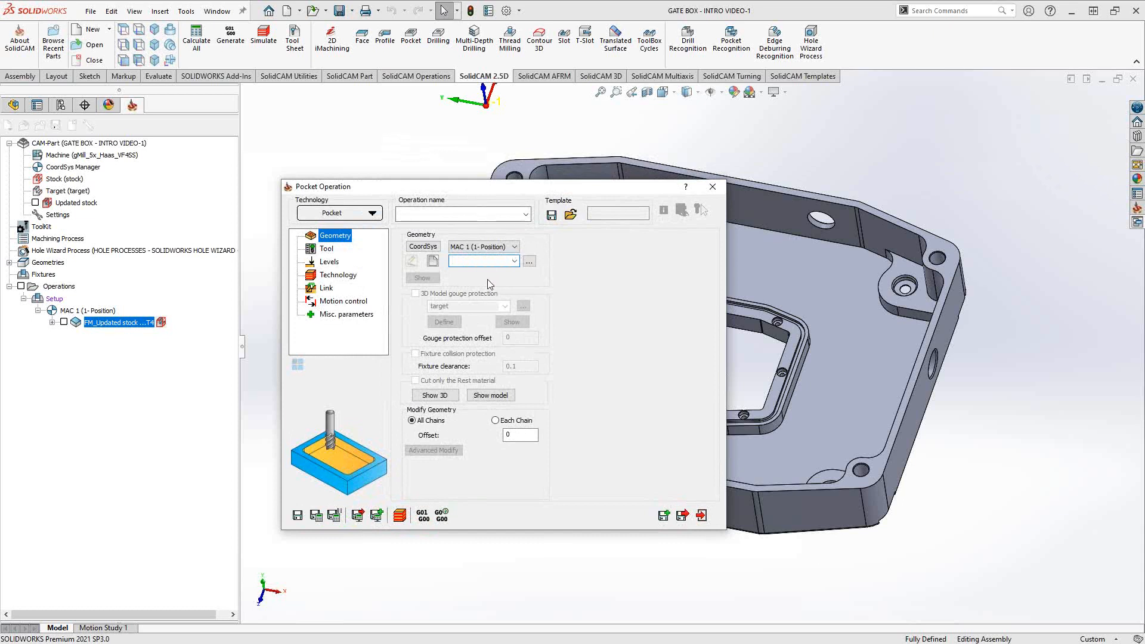
- Create a new pocket geometry named contour1 with Curve chaining
left_click(435, 261)
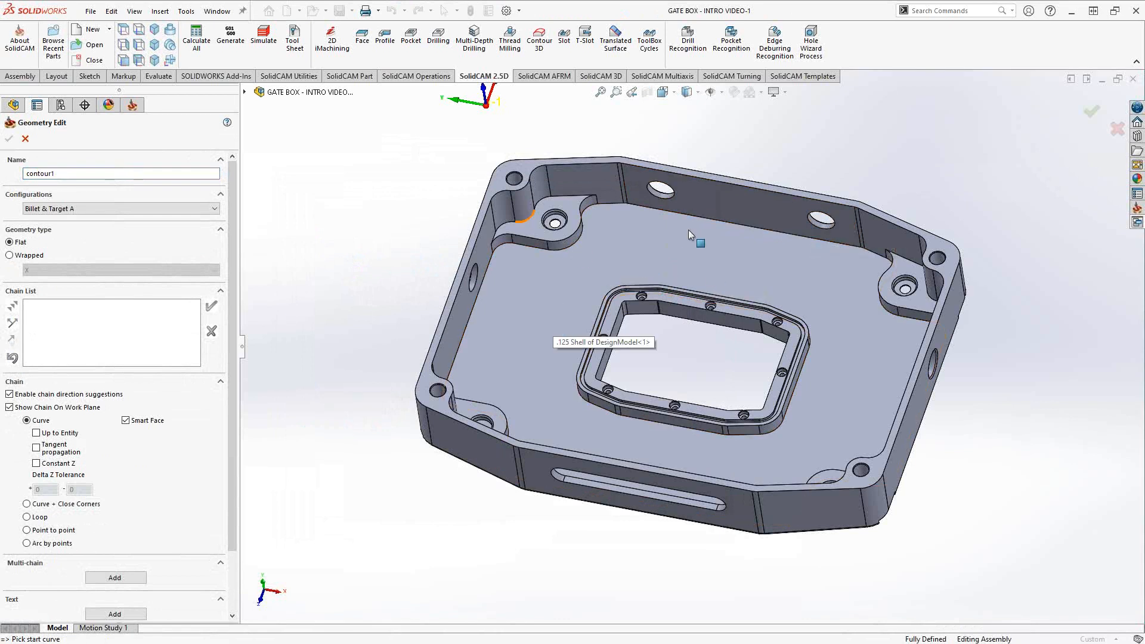
- Pick the back inner wall's top edge as the contour1 chain start and inspect it
left_click(827, 206)
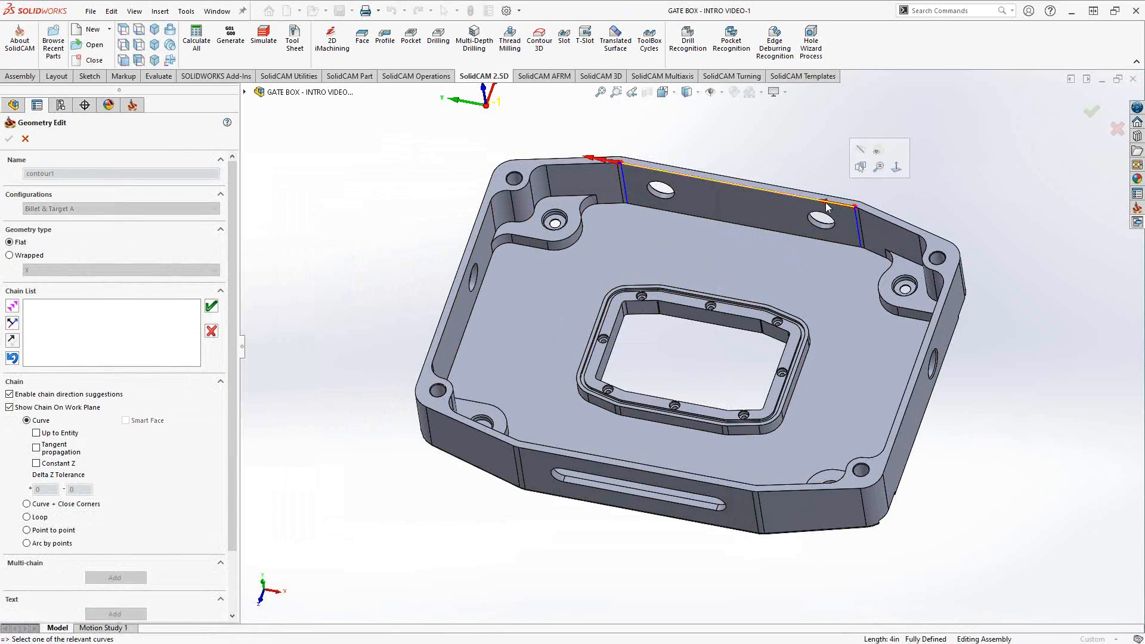
middle_click_drag(776, 277, 720, 257)
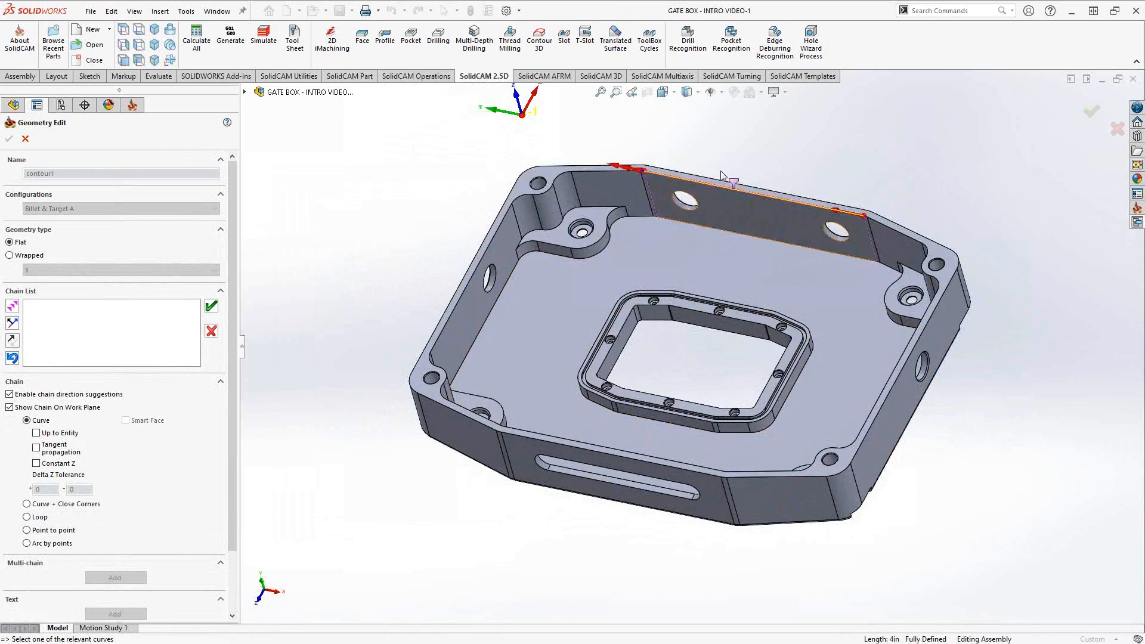
scroll(830, 173, "down", 1)
scroll(835, 179, "down", 2)
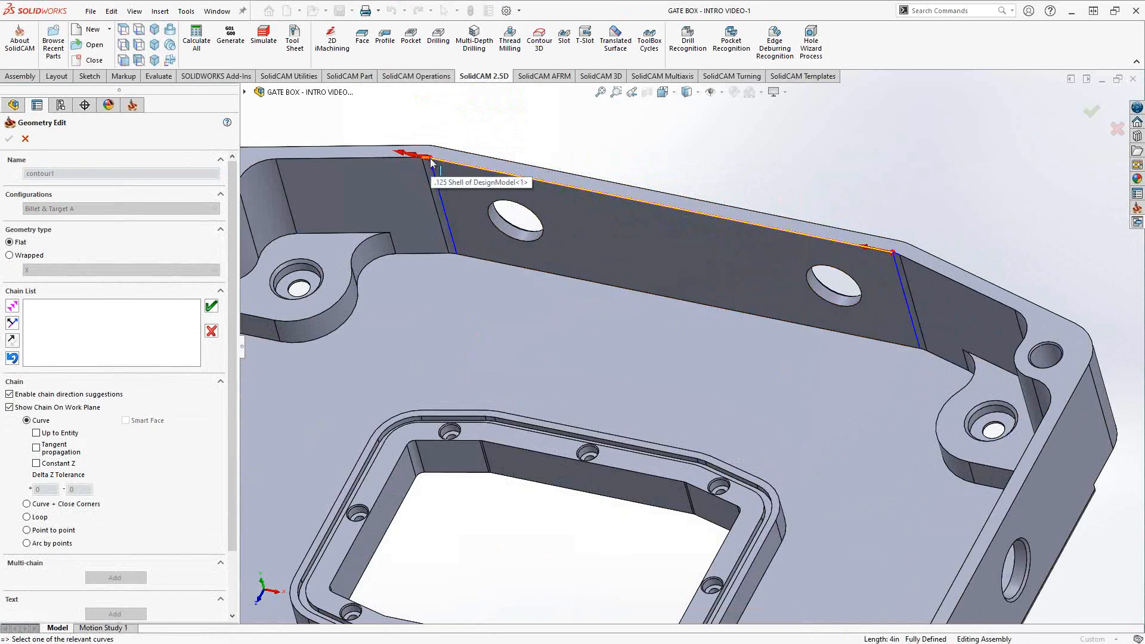
scroll(431, 161, "down", 6)
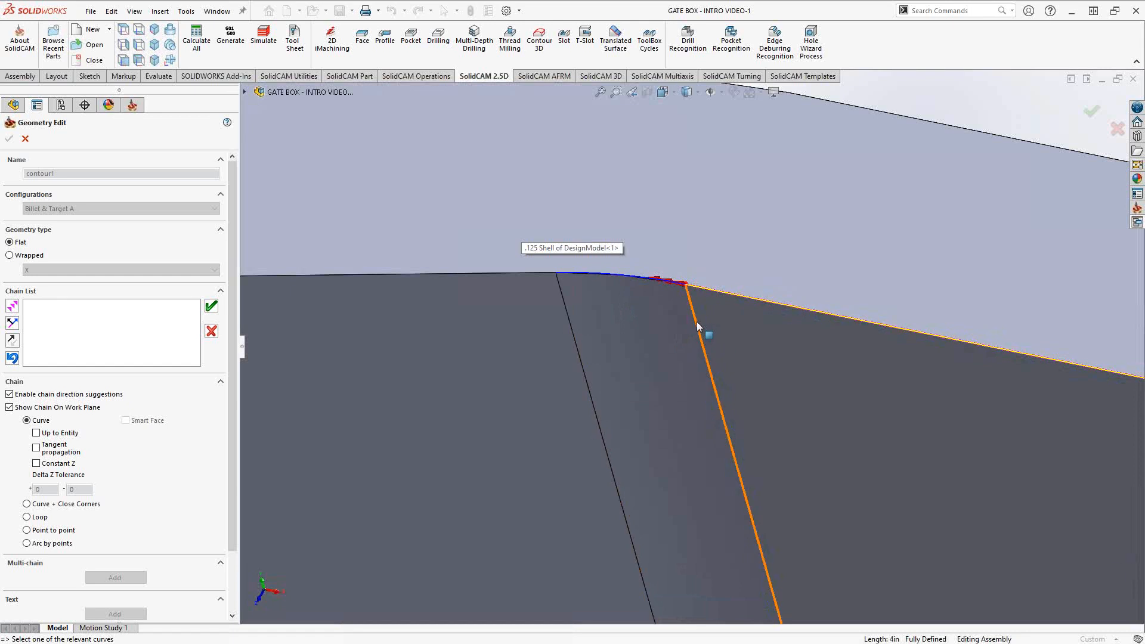
scroll(718, 351, "up", 6)
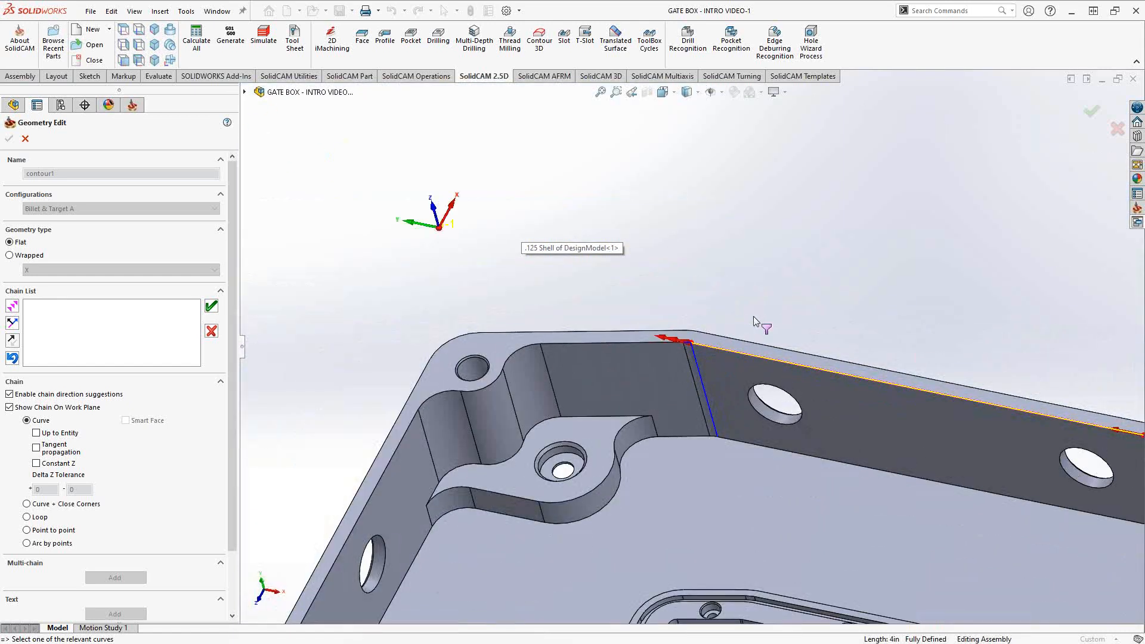
middle_click_drag(765, 320, 670, 215, "ctrl")
scroll(719, 260, "down", 1)
scroll(717, 311, "up", 2)
middle_click_drag(717, 319, 729, 334)
scroll(725, 343, "up", 1)
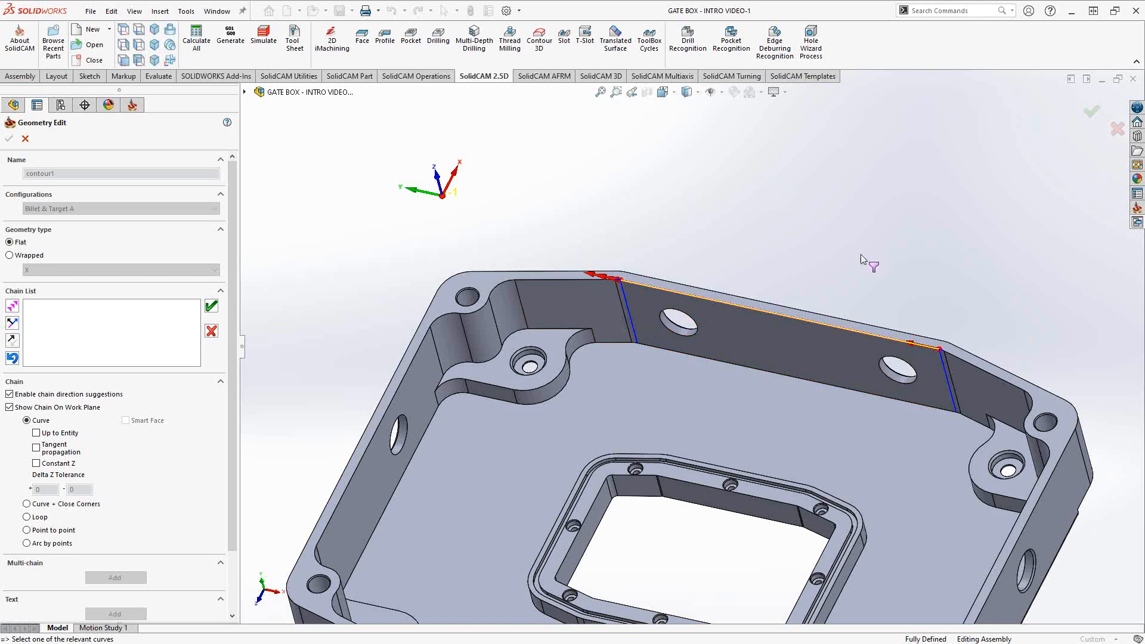
- Clear the chain and restart it on the back wall's top edge, reversed to run leftward
left_click(212, 333)
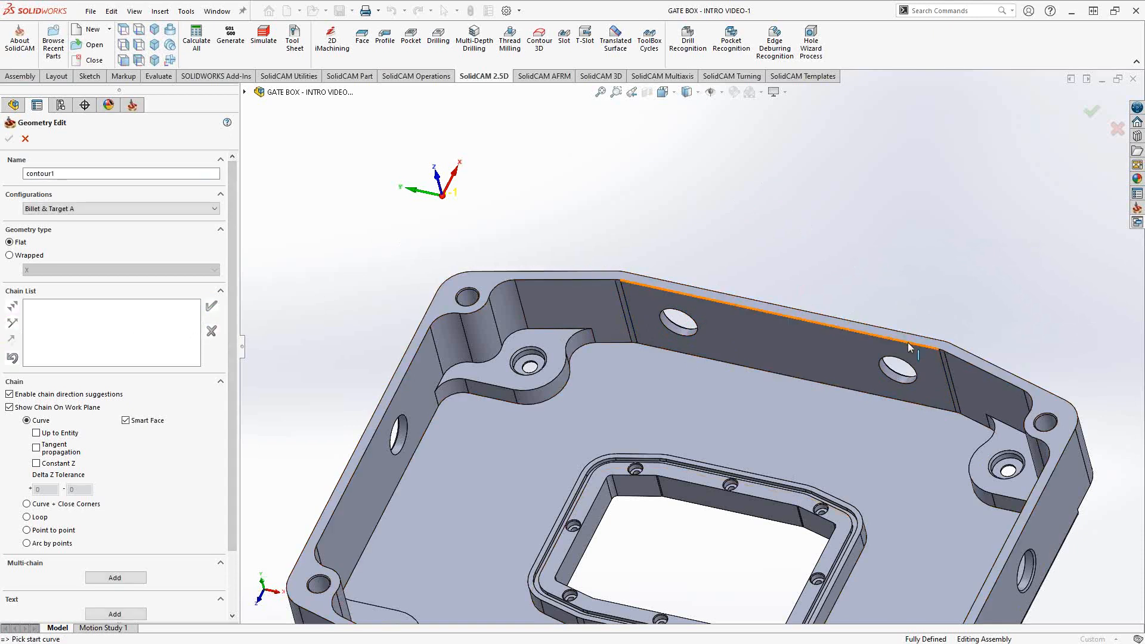
left_click(639, 284)
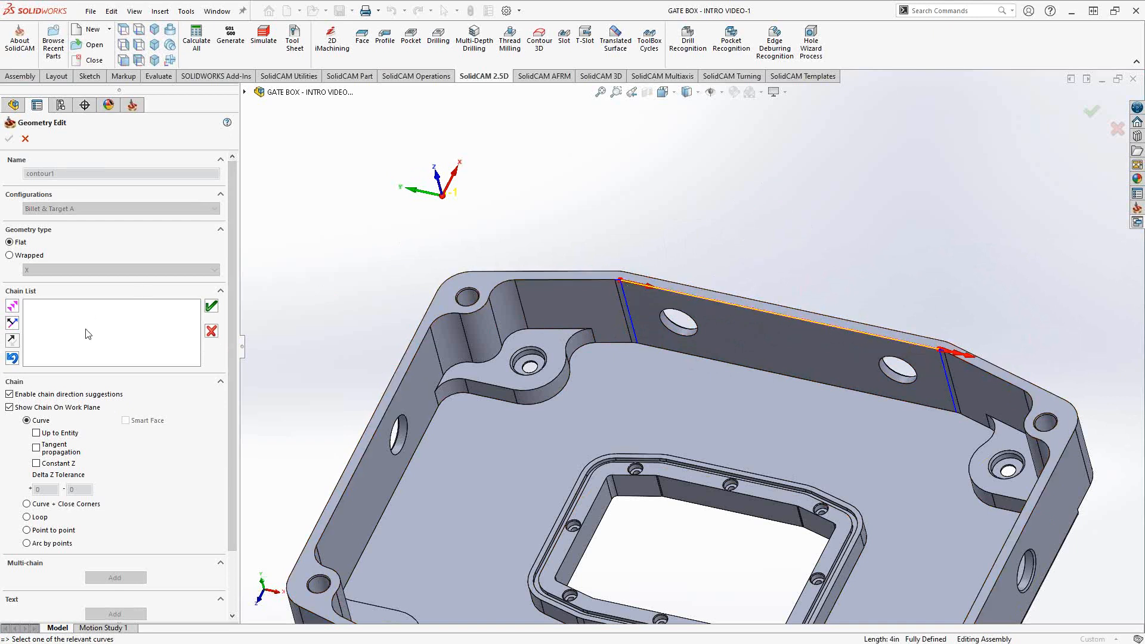
left_click(12, 341)
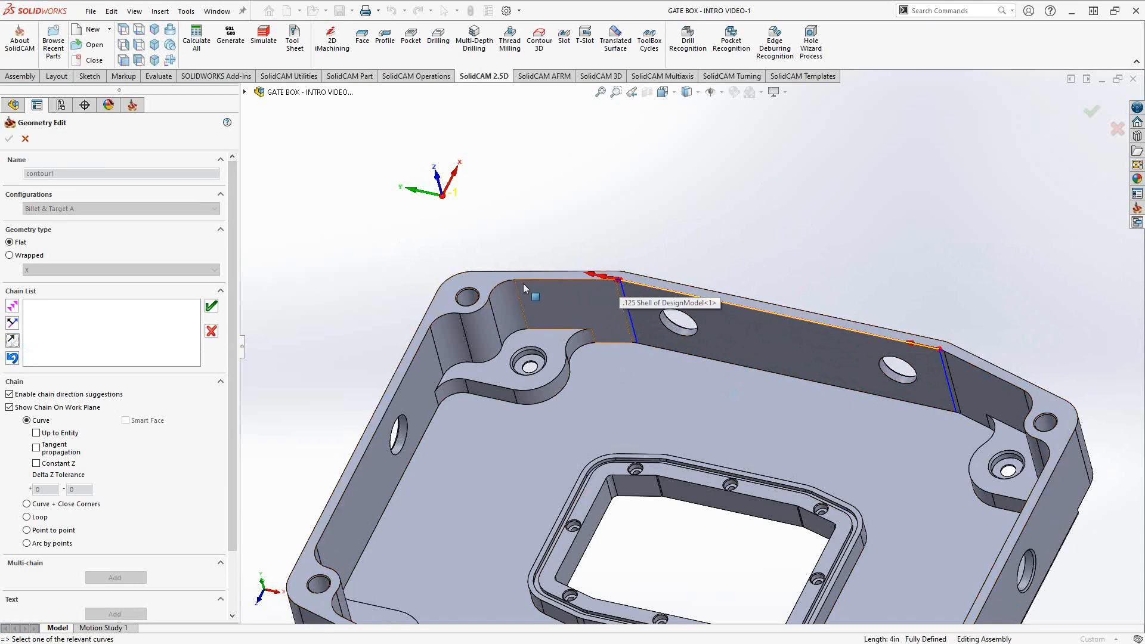
- Extend the chain with the corner arc and the next top edge
scroll(596, 284, "down", 8)
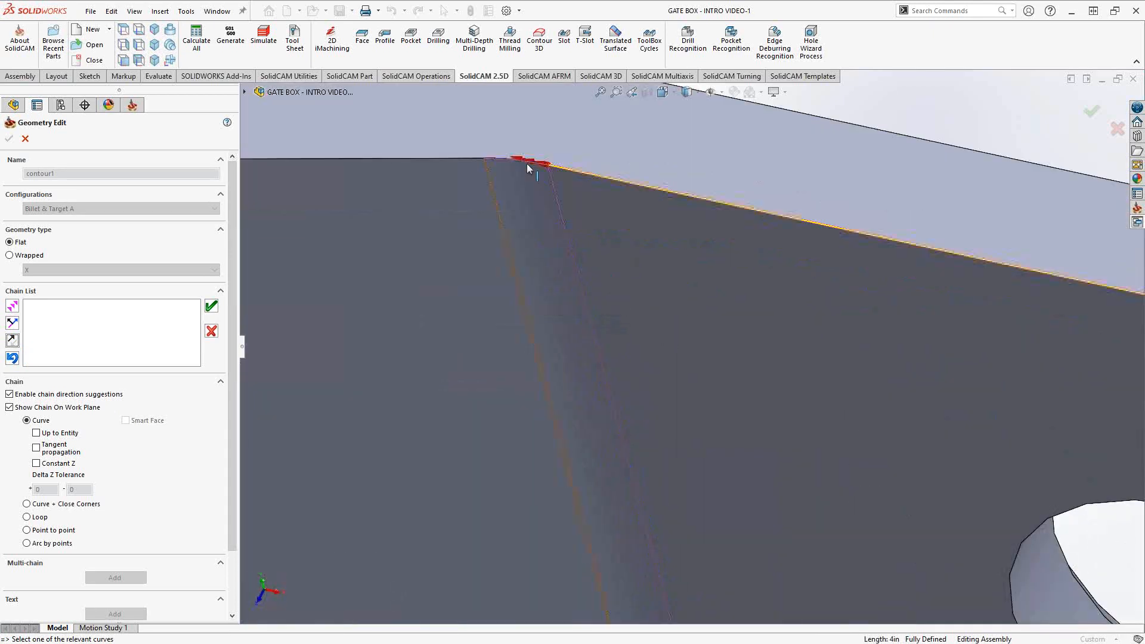
left_click(506, 158)
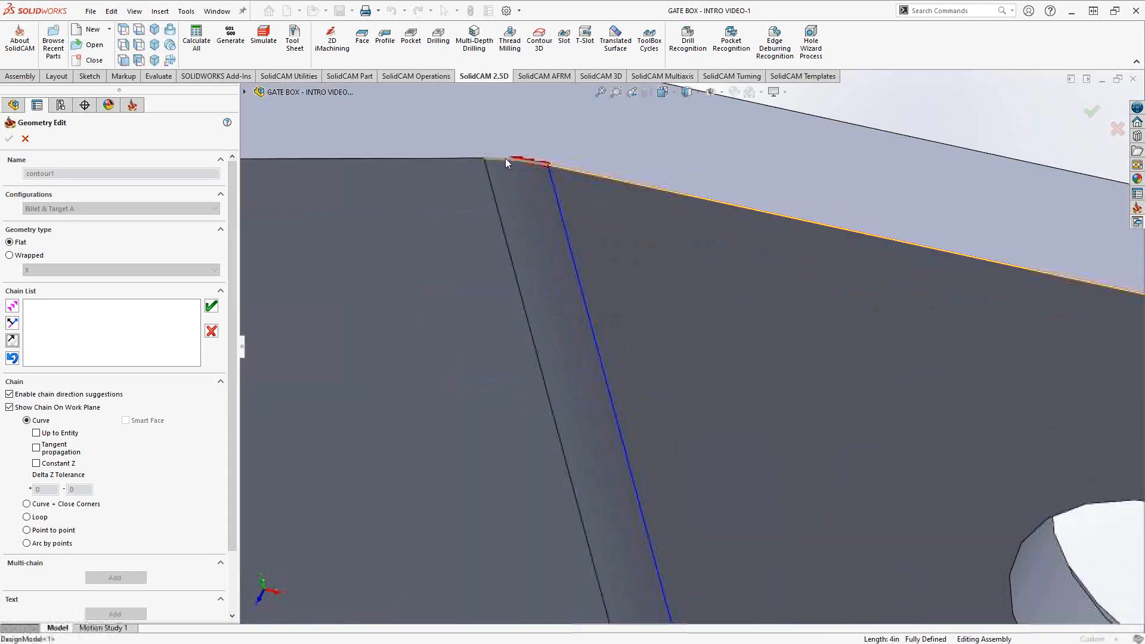
left_click(406, 159)
scroll(624, 274, "up", 10)
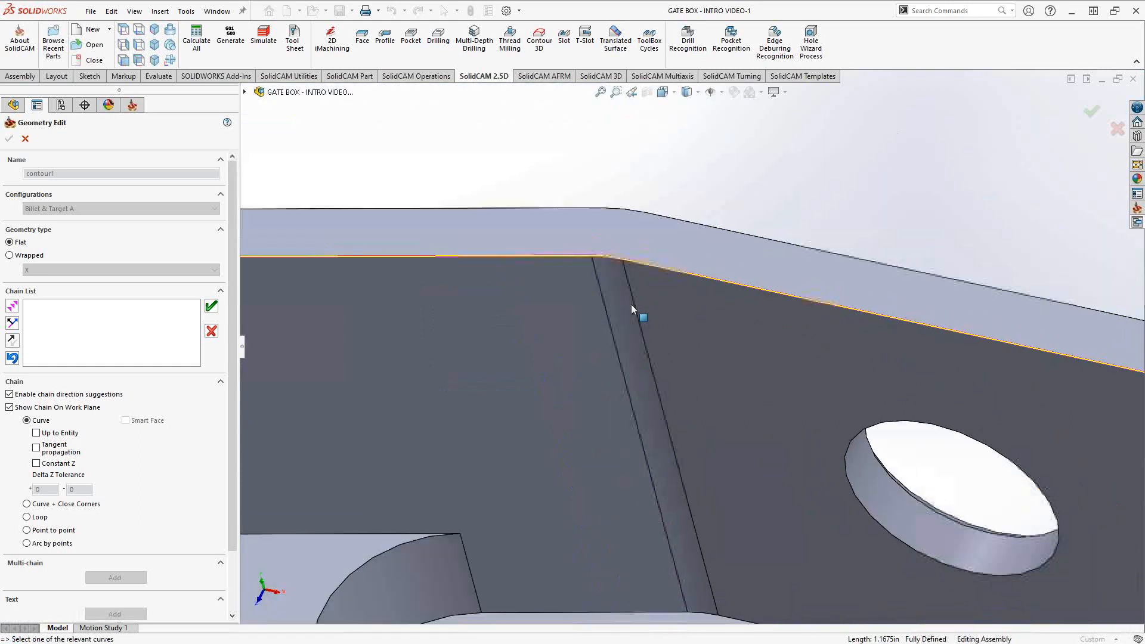
scroll(736, 429, "up", 5)
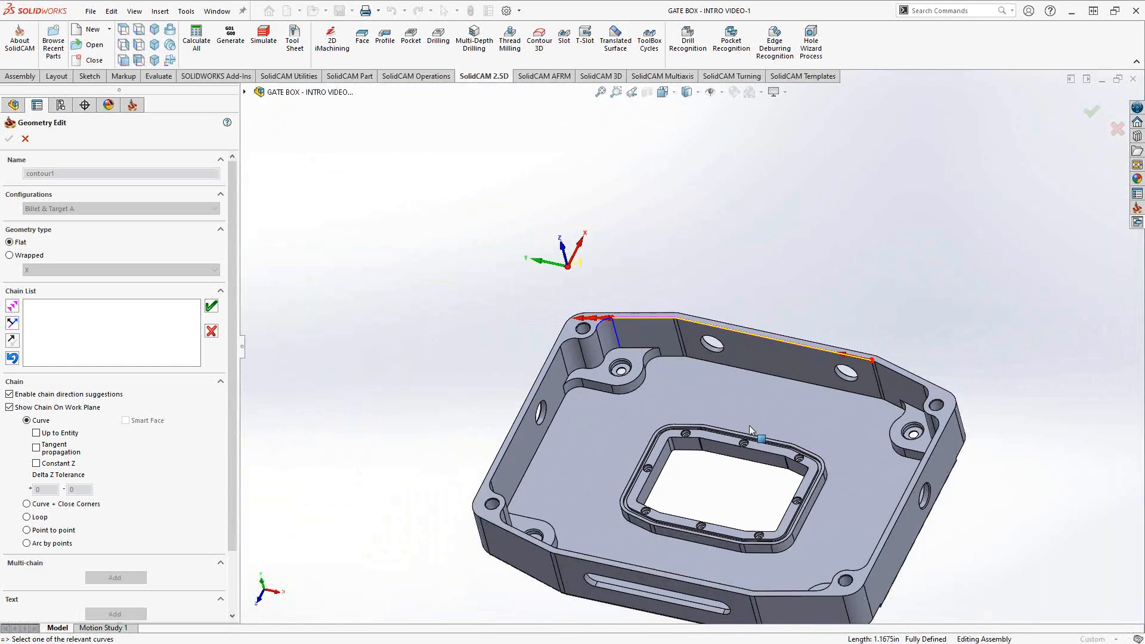
middle_click_drag(759, 420, 735, 382, "ctrl")
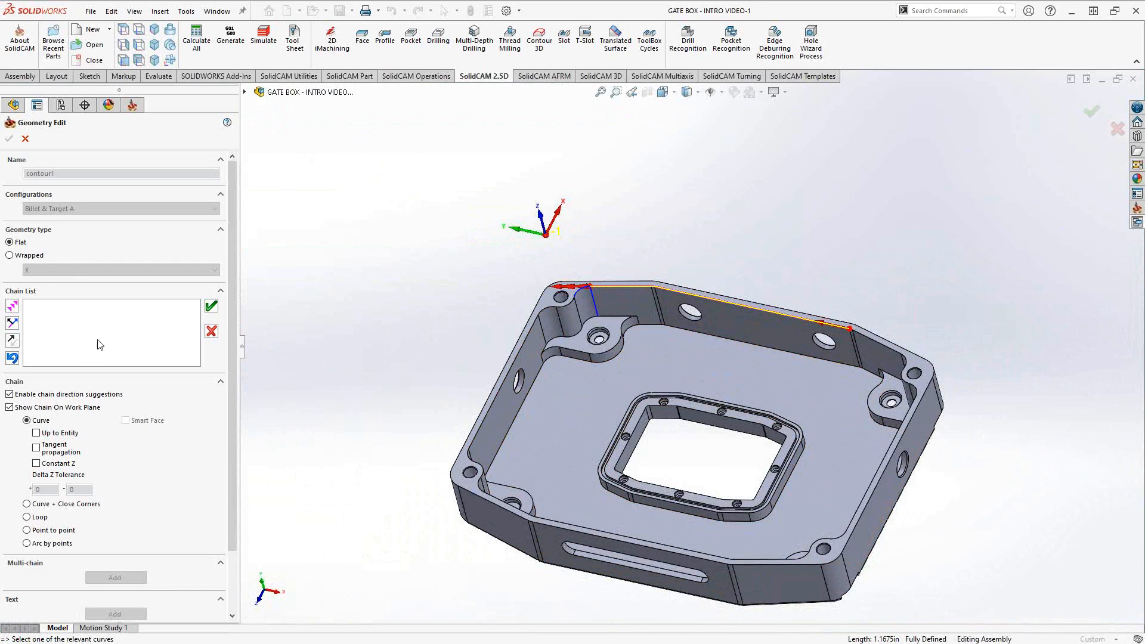
scroll(632, 294, "down", 6)
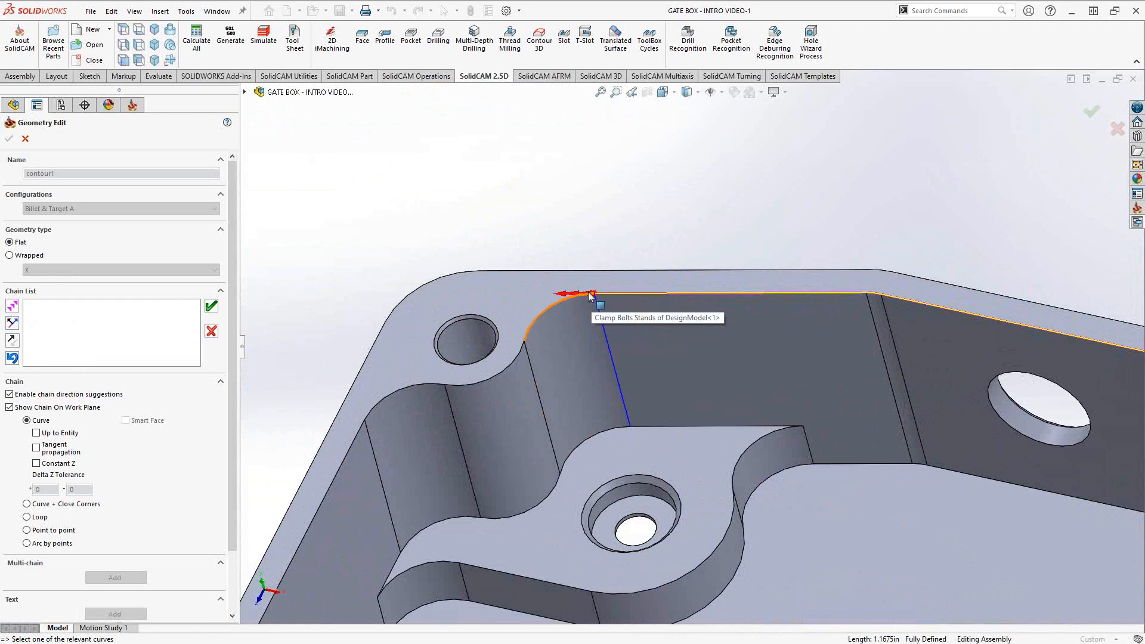
- Extend the contour1 chain along the clamp-bolt arc and vertical wall edges, toggling its direction
left_click(567, 305)
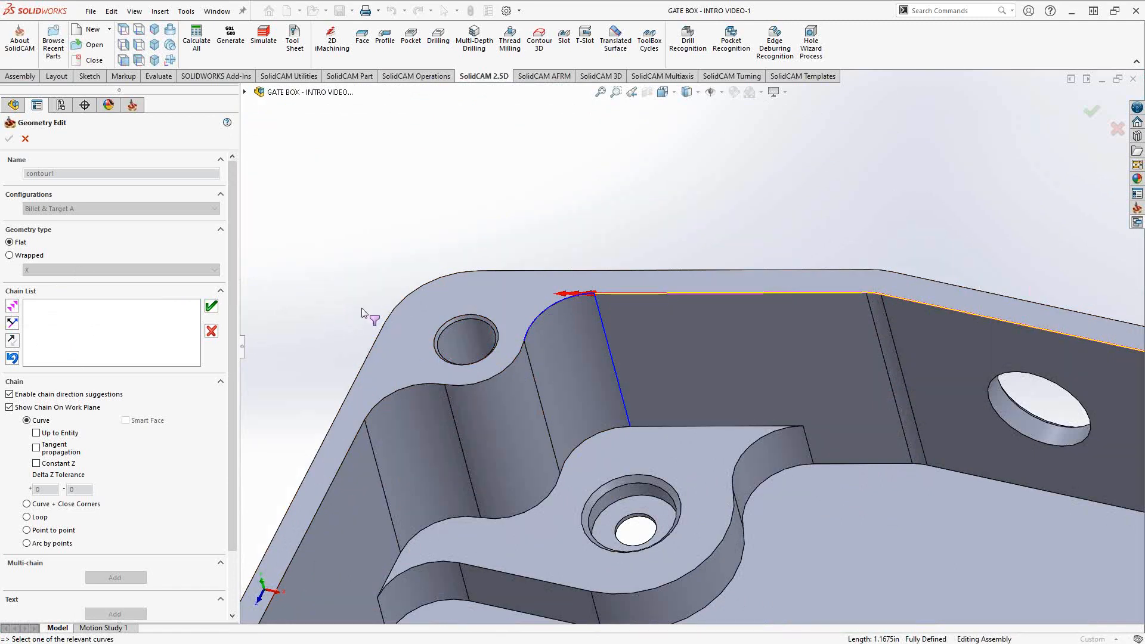
left_click(13, 307)
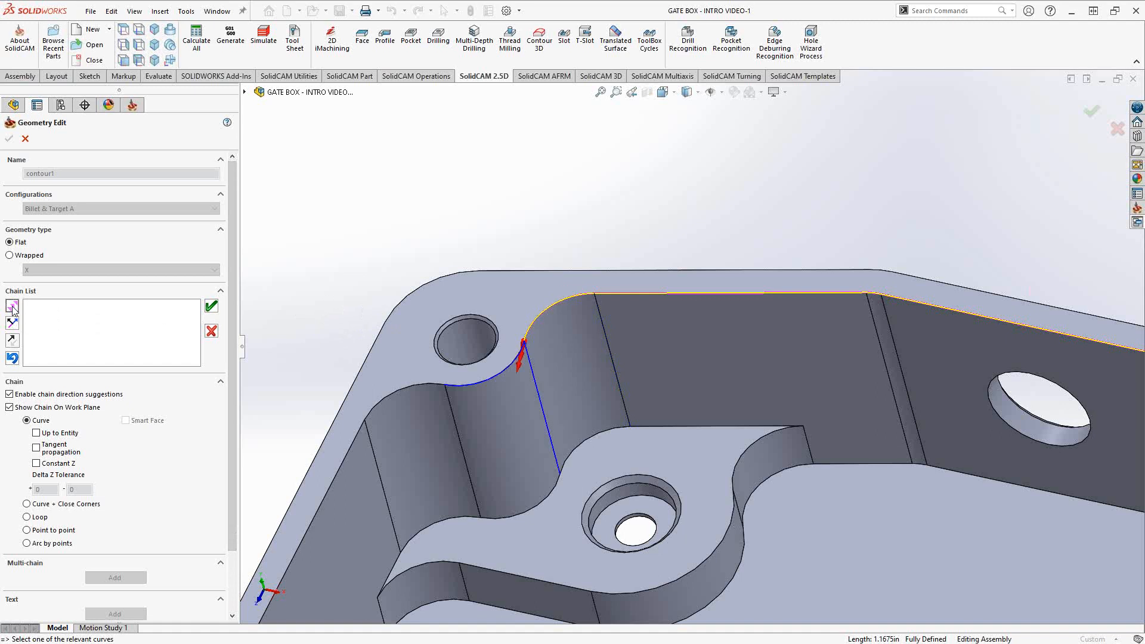
left_click(12, 307)
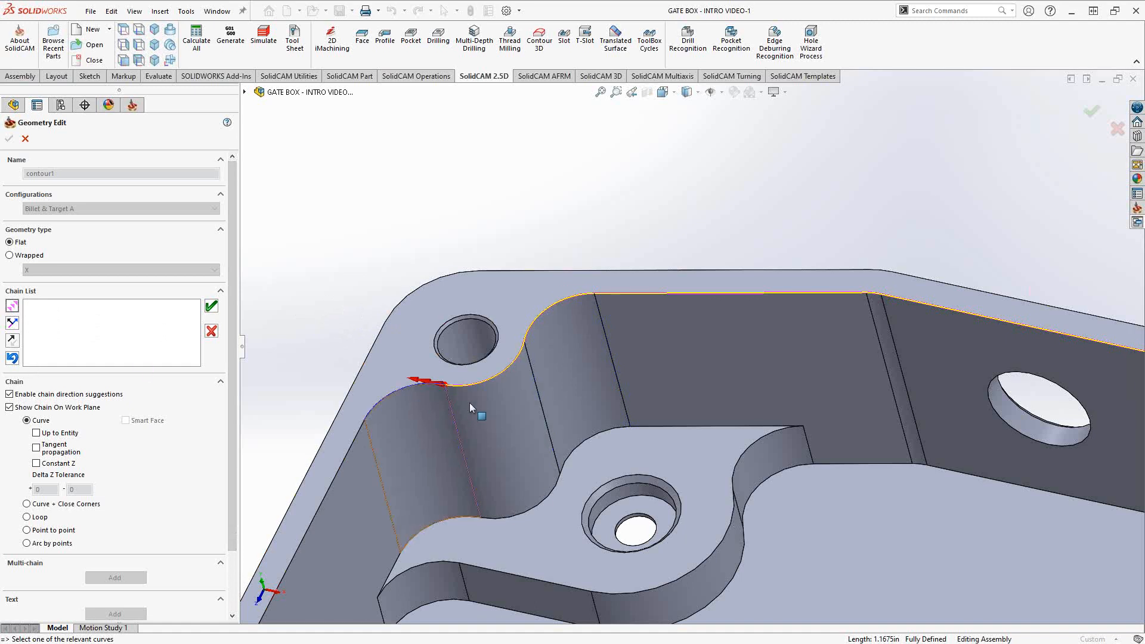
left_click(451, 405)
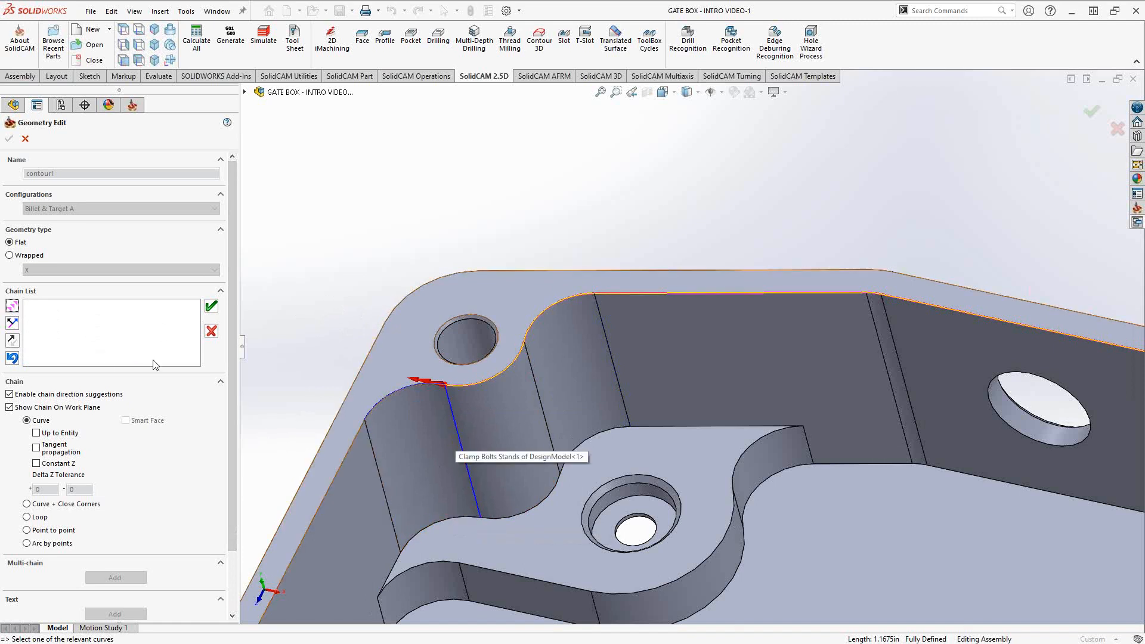
left_click(11, 324)
left_click(11, 324)
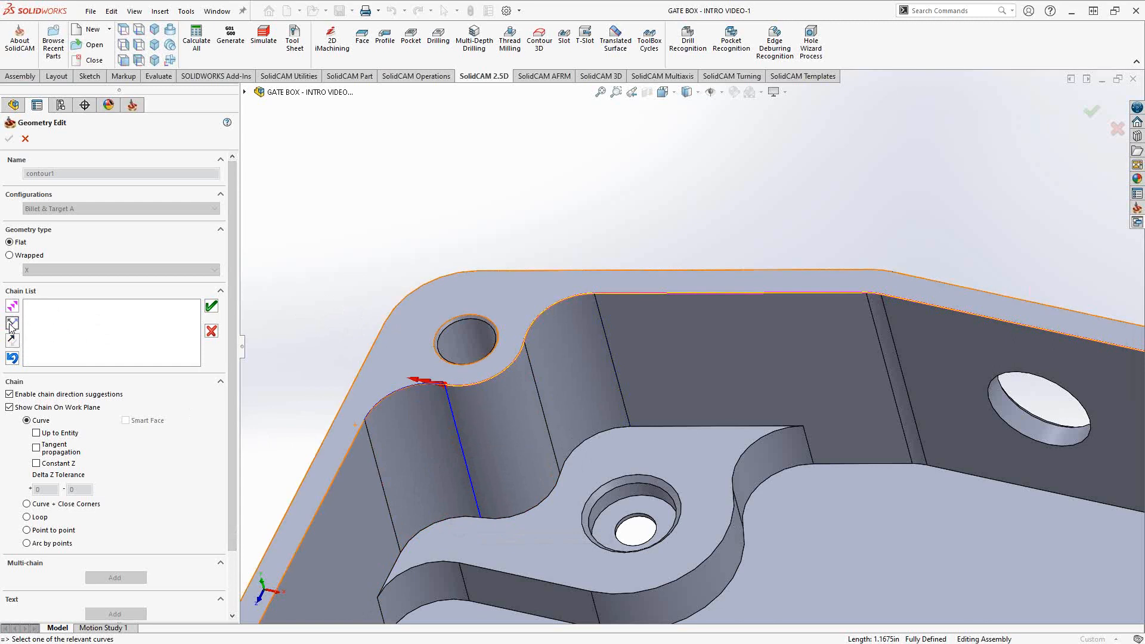
left_click(11, 324)
left_click(11, 324)
left_click(11, 324)
left_click(11, 324)
left_click(11, 324)
left_click(12, 308)
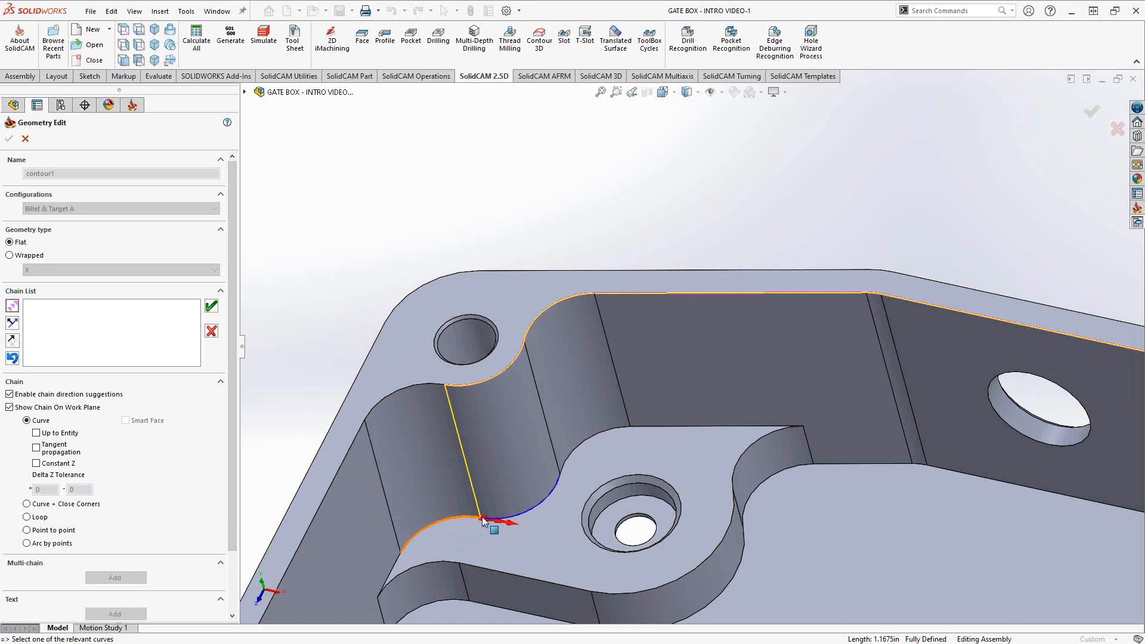
- Undo the chain segments back to only the back wall's top edge
left_click(14, 326)
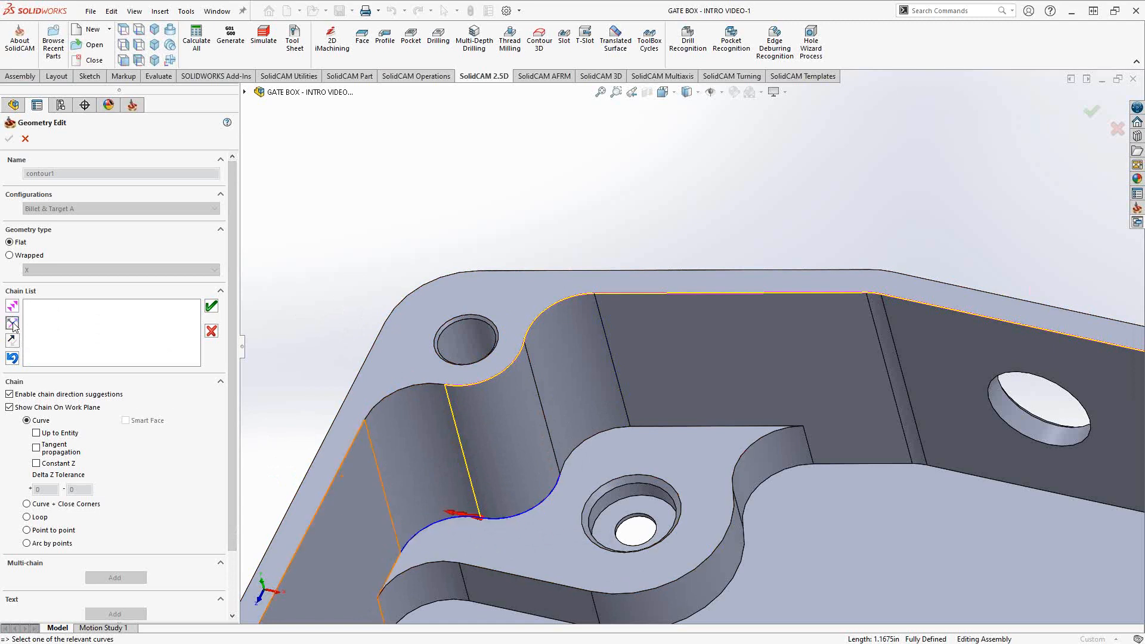
left_click(15, 326)
left_click(14, 326)
left_click(12, 358)
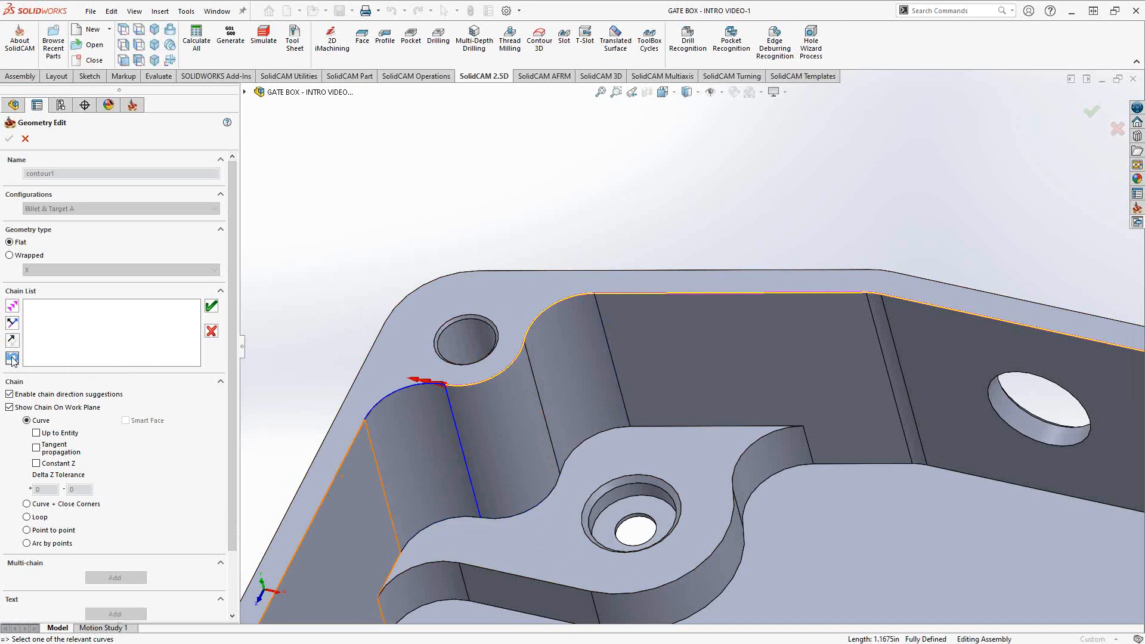
left_click(13, 358)
left_click(12, 359)
left_click(12, 358)
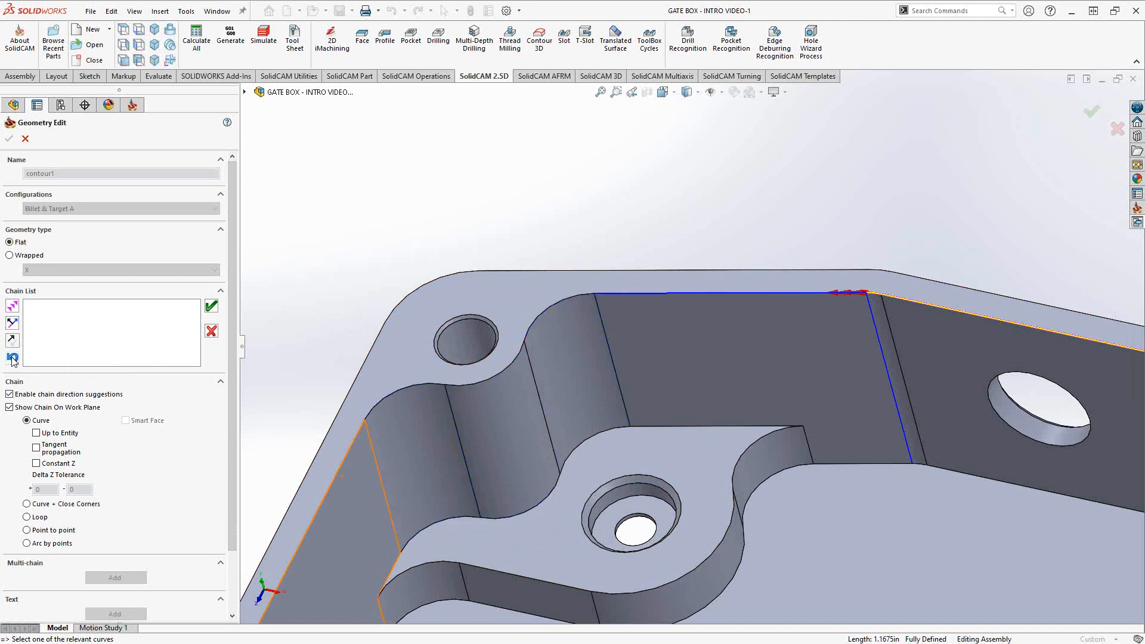
left_click(13, 358)
scroll(878, 439, "up", 6)
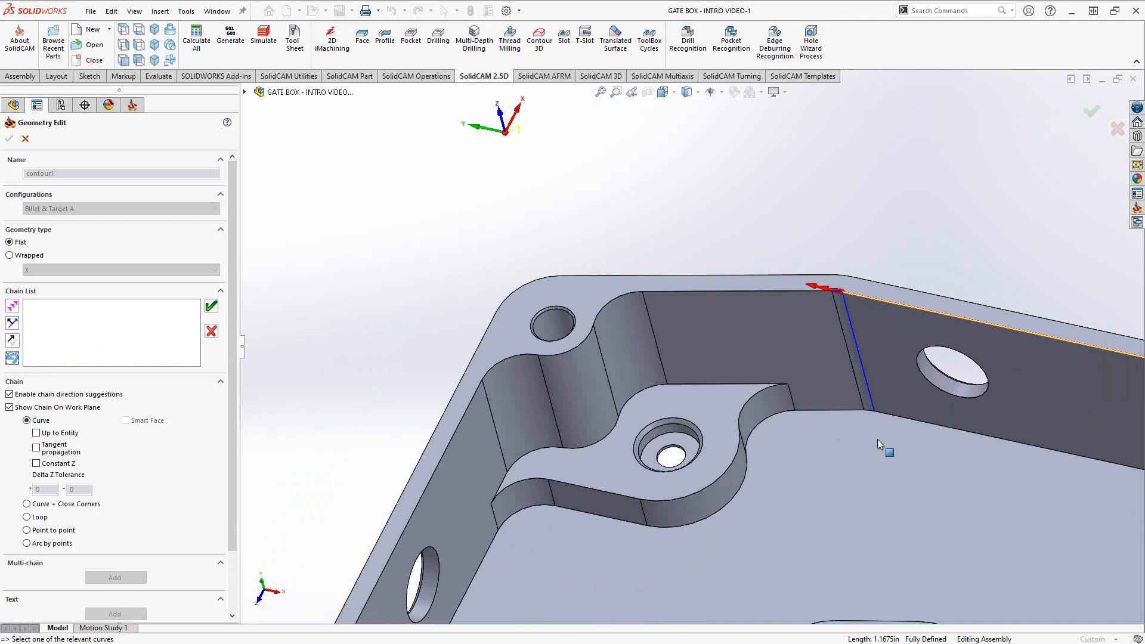
scroll(886, 426, "up", 1)
scroll(886, 430, "down", 1)
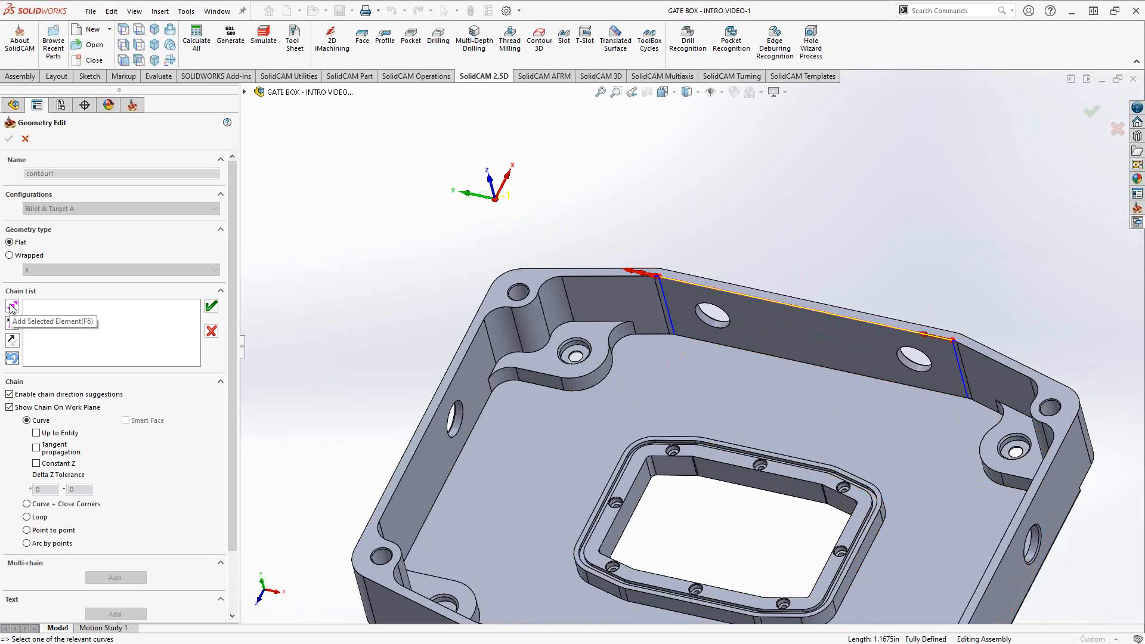
- Try a Constant Z chain, decline and reject it, then turn Constant Z off
scroll(699, 399, "up", 2)
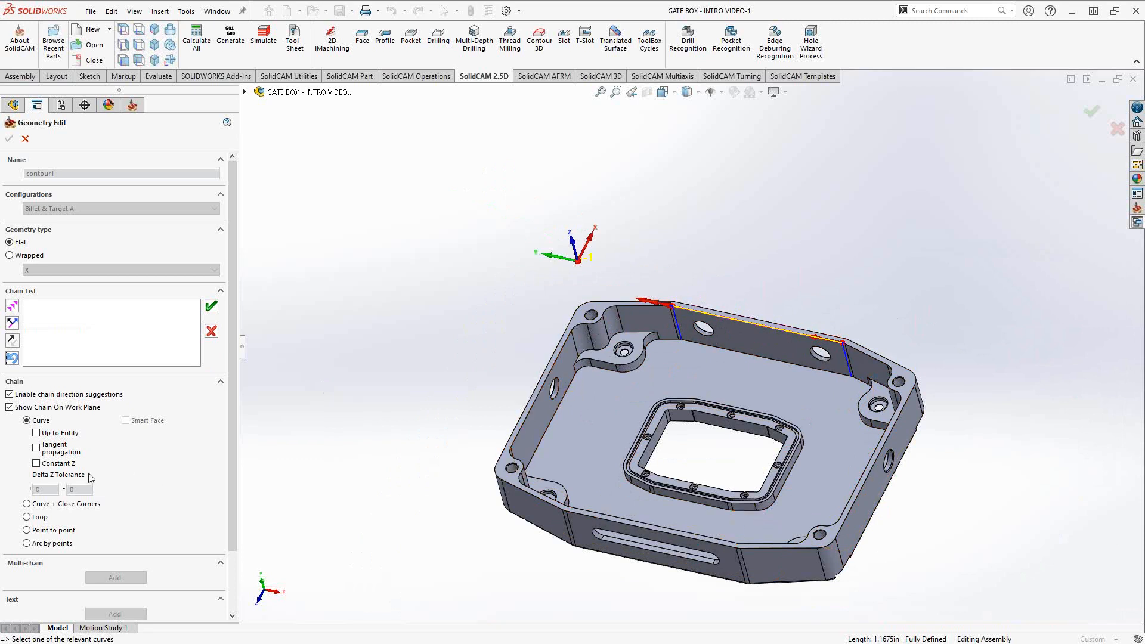
left_click(36, 464)
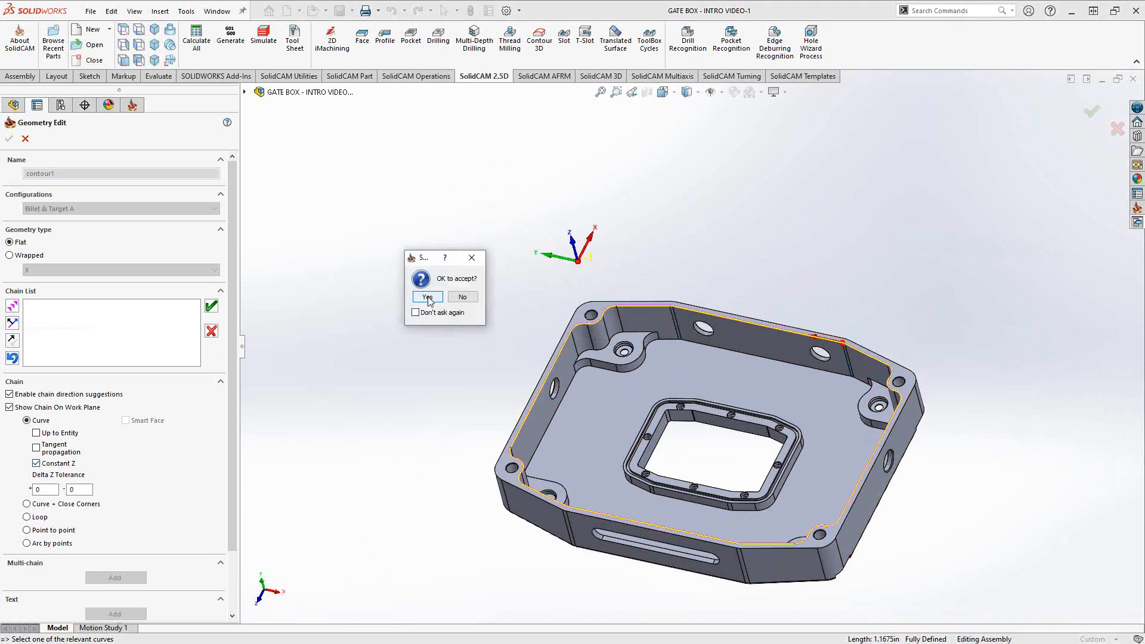
left_click(462, 297)
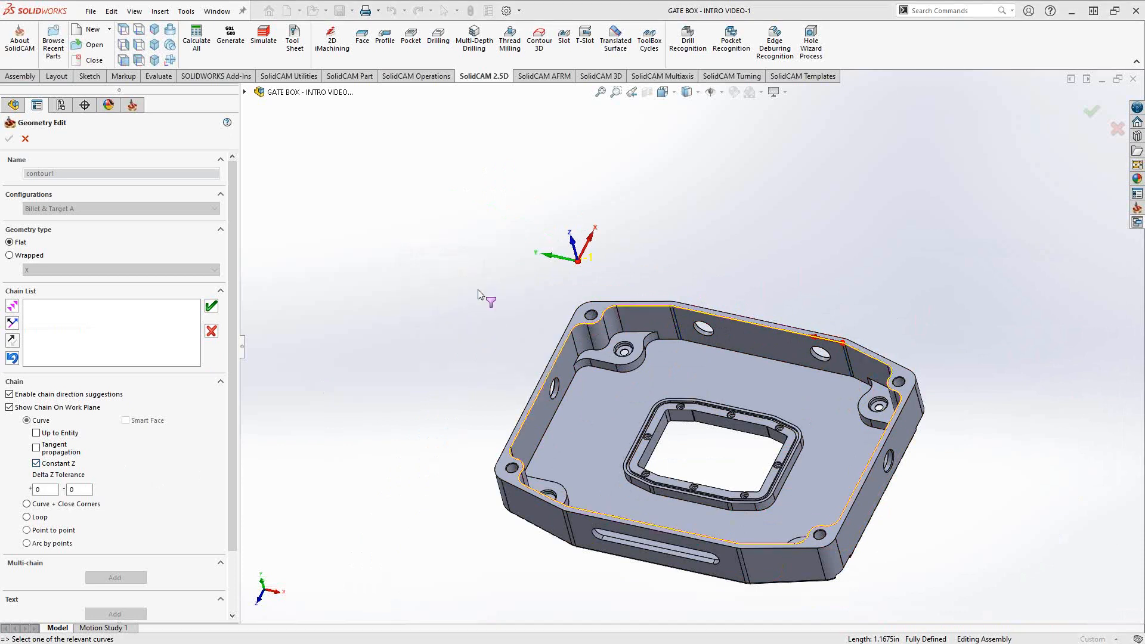
left_click(211, 330)
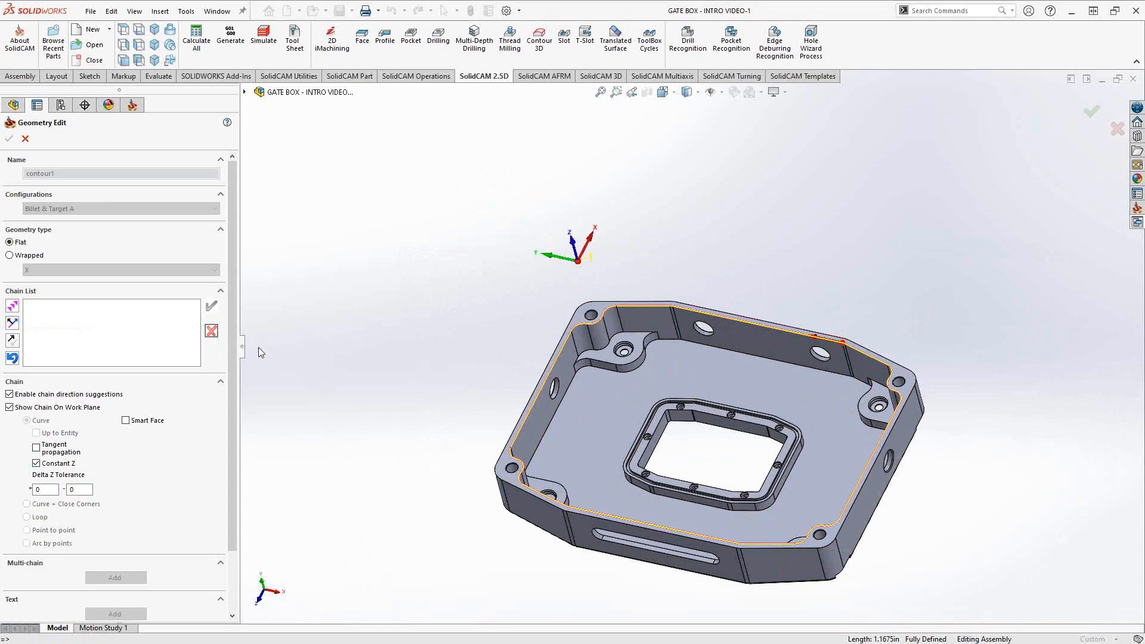
left_click(829, 344)
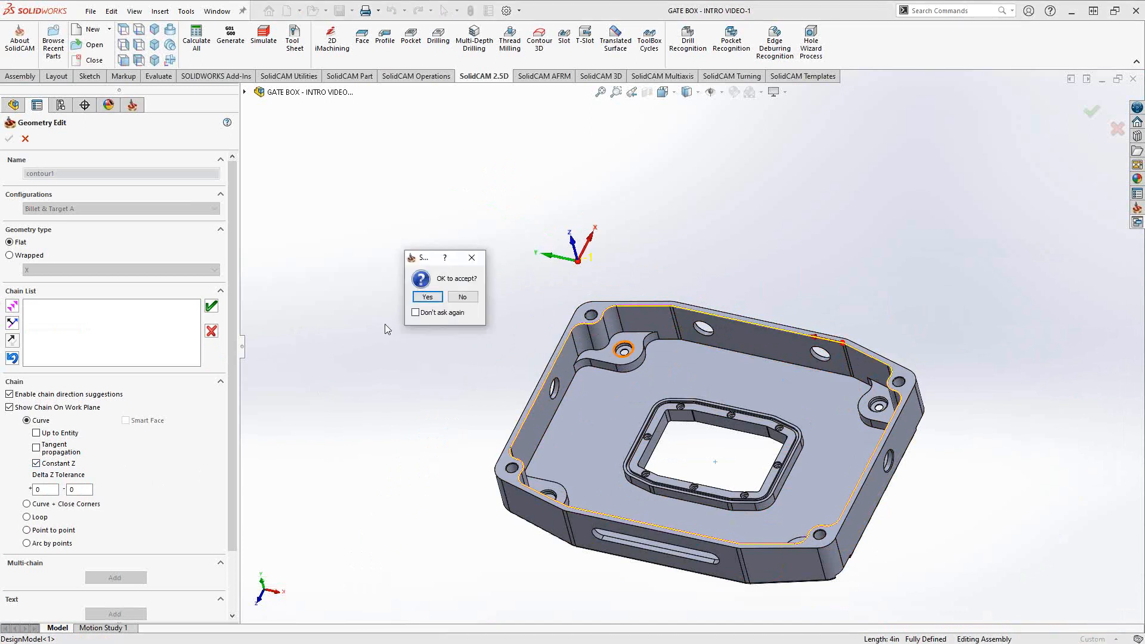
left_click(463, 297)
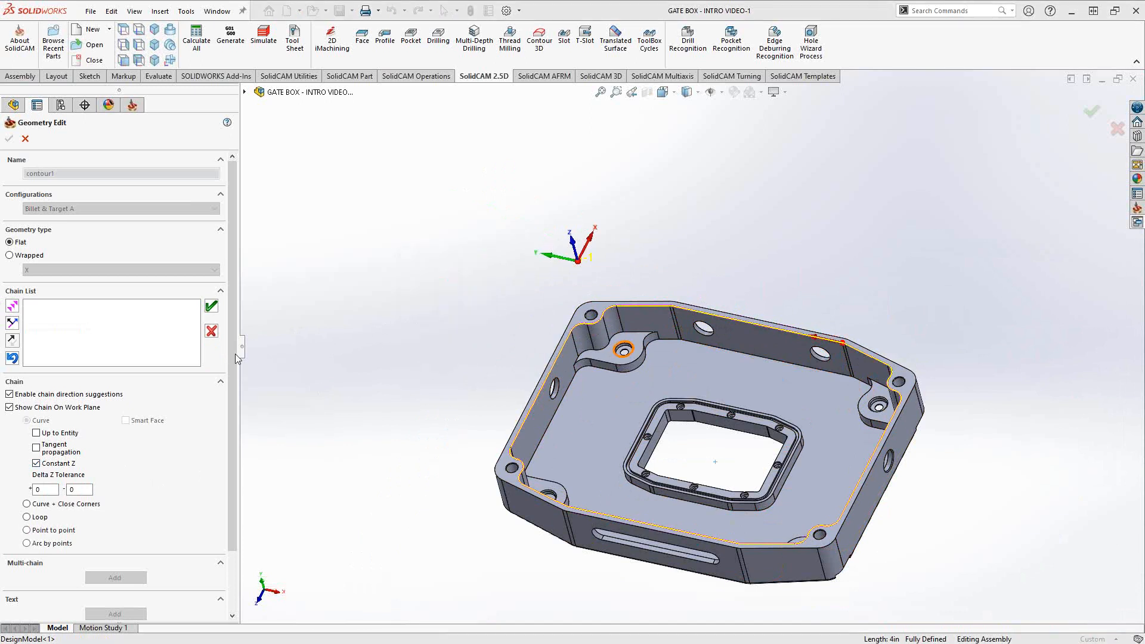
left_click(36, 464)
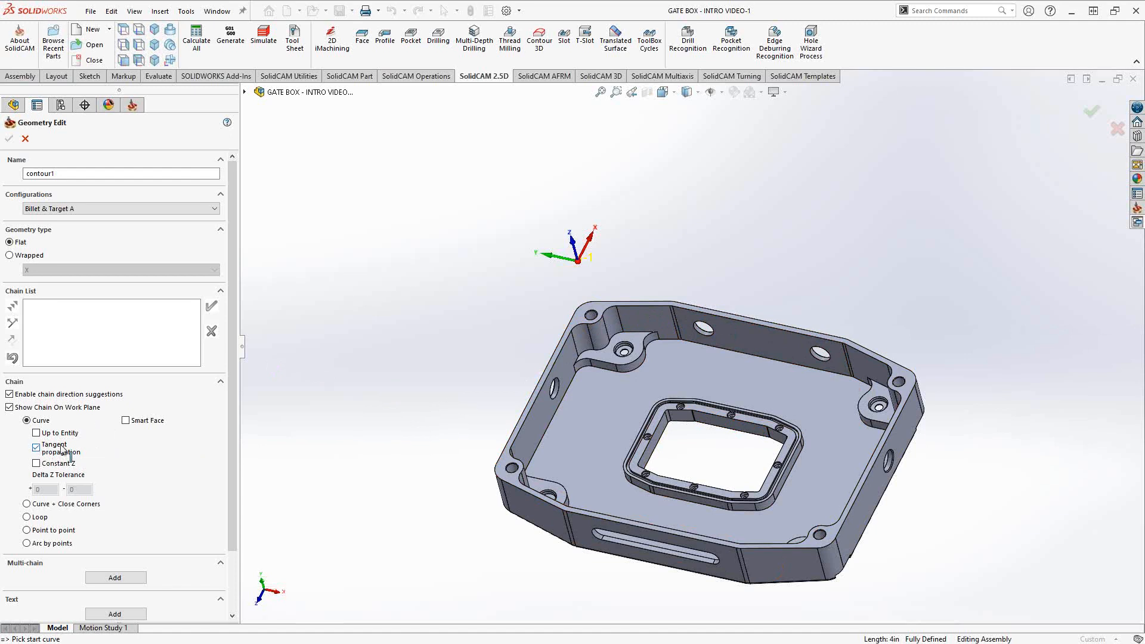
left_click(817, 342)
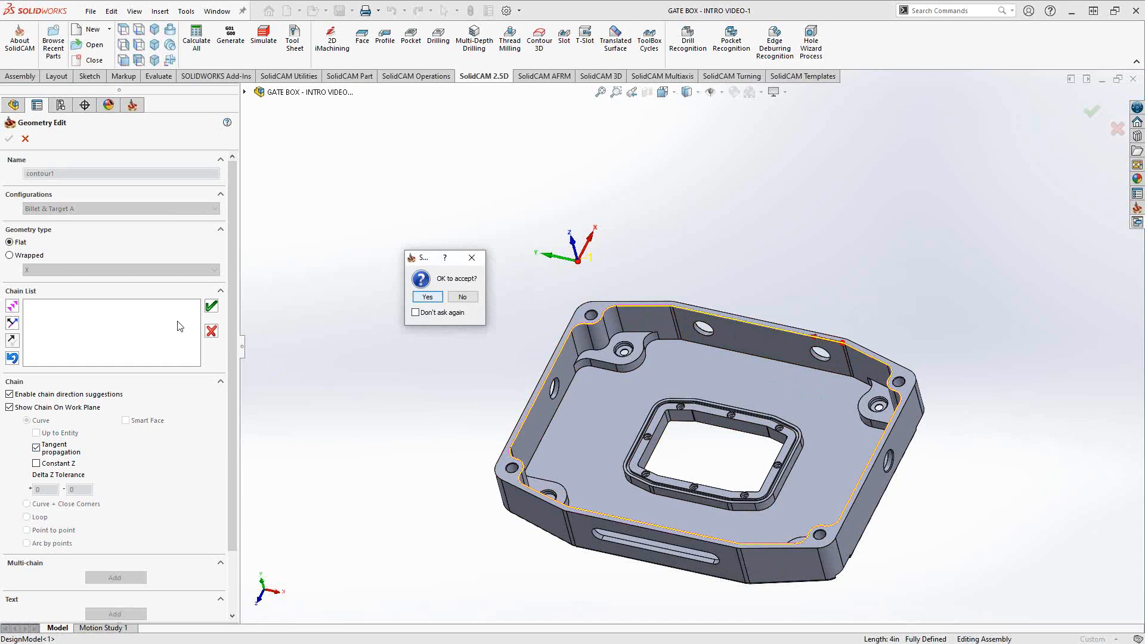
left_click(471, 298)
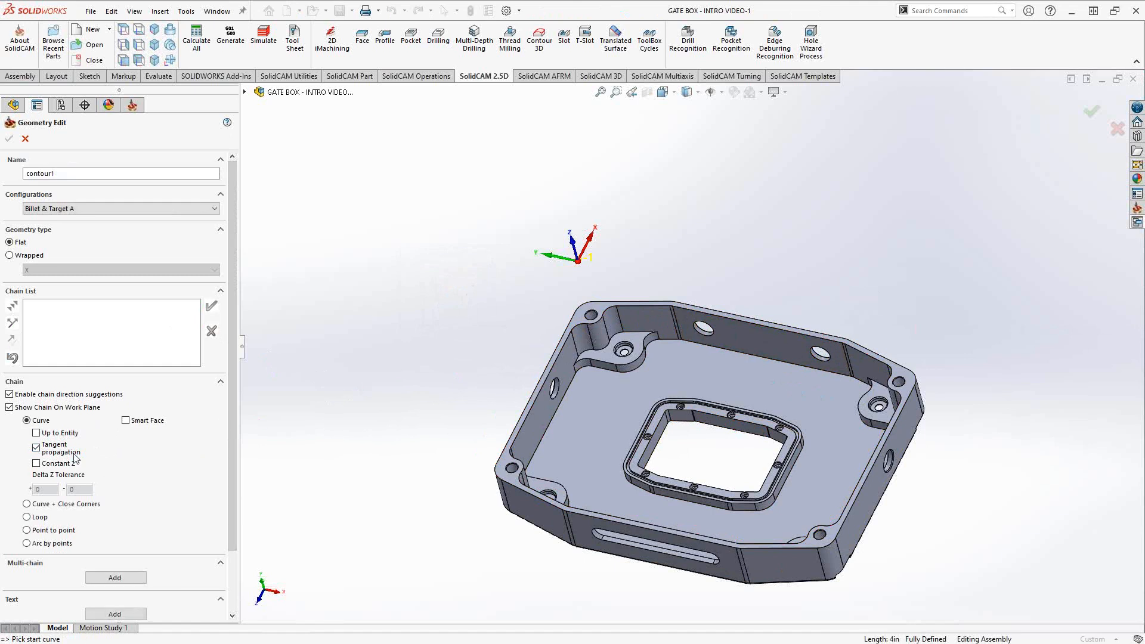
- With Tangent propagation off, start at the back top edge using Up to Entity and Constant Z
left_click(36, 448)
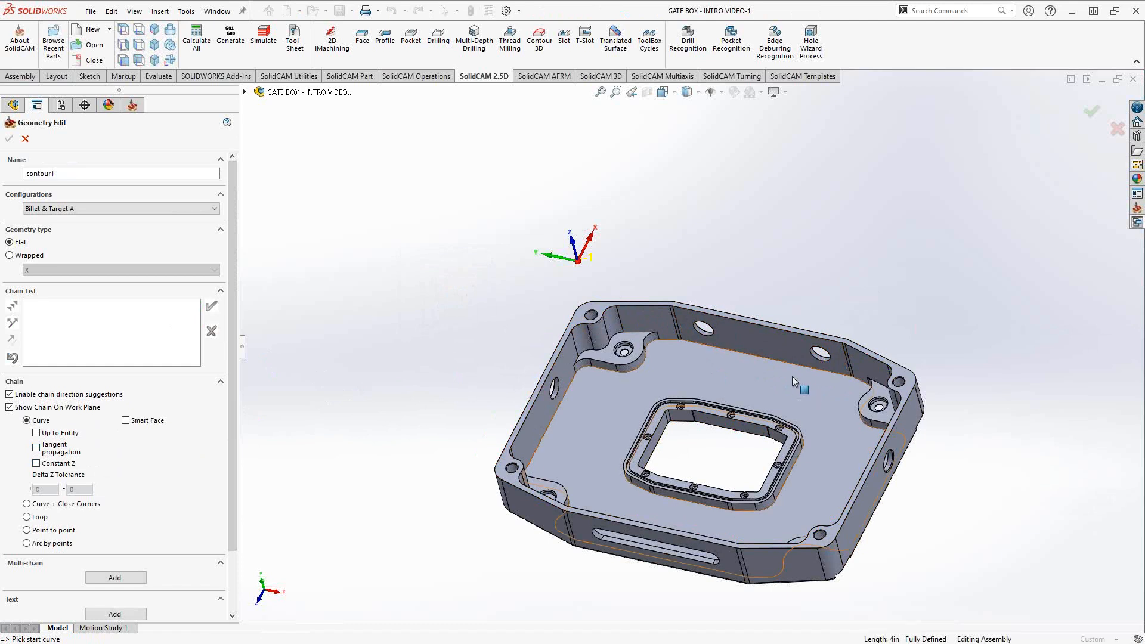
left_click(826, 345)
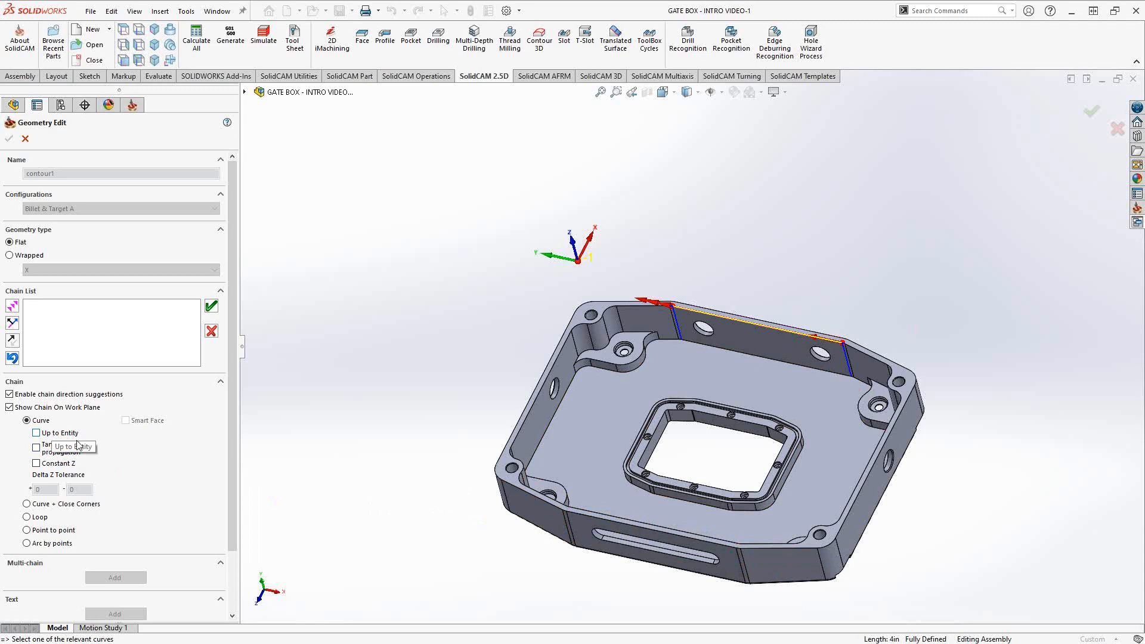
left_click(36, 434)
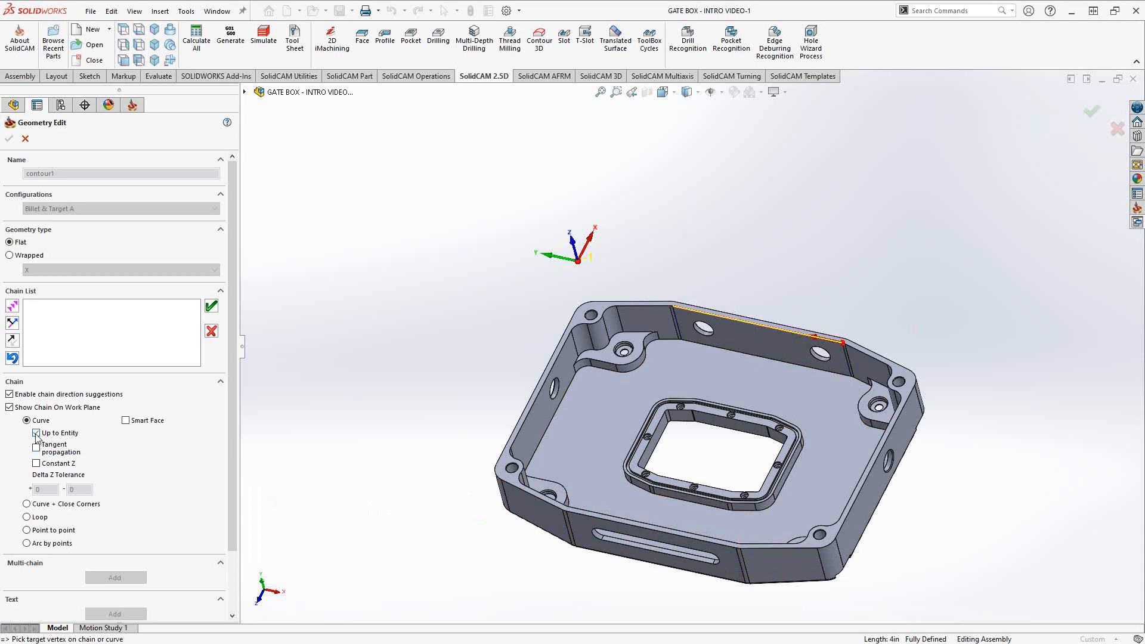
left_click(36, 464)
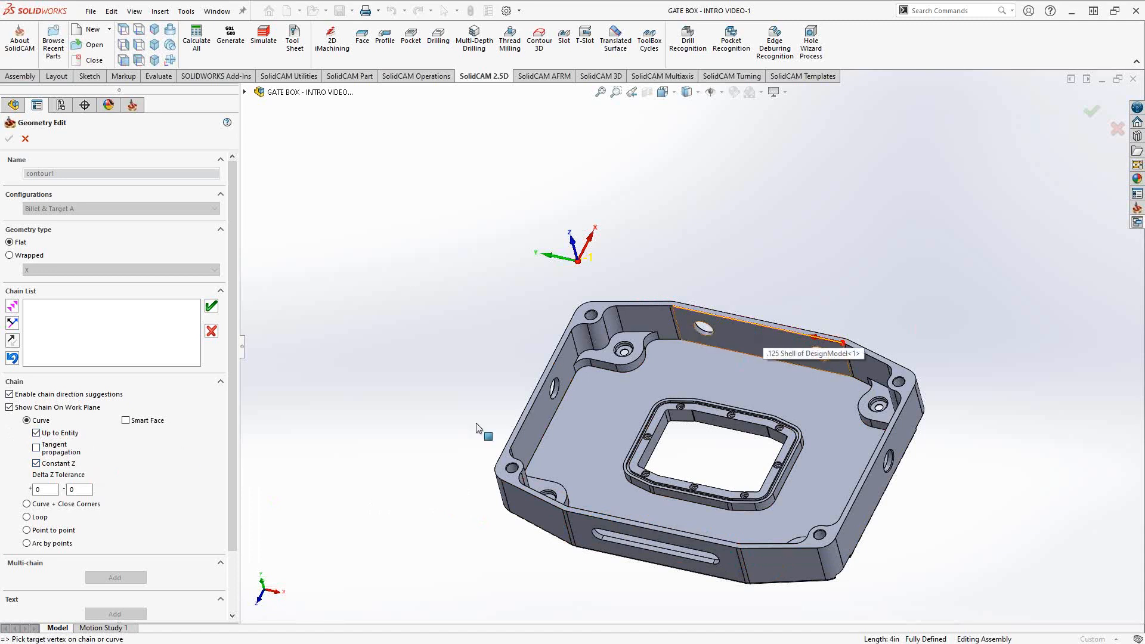
left_click(596, 509)
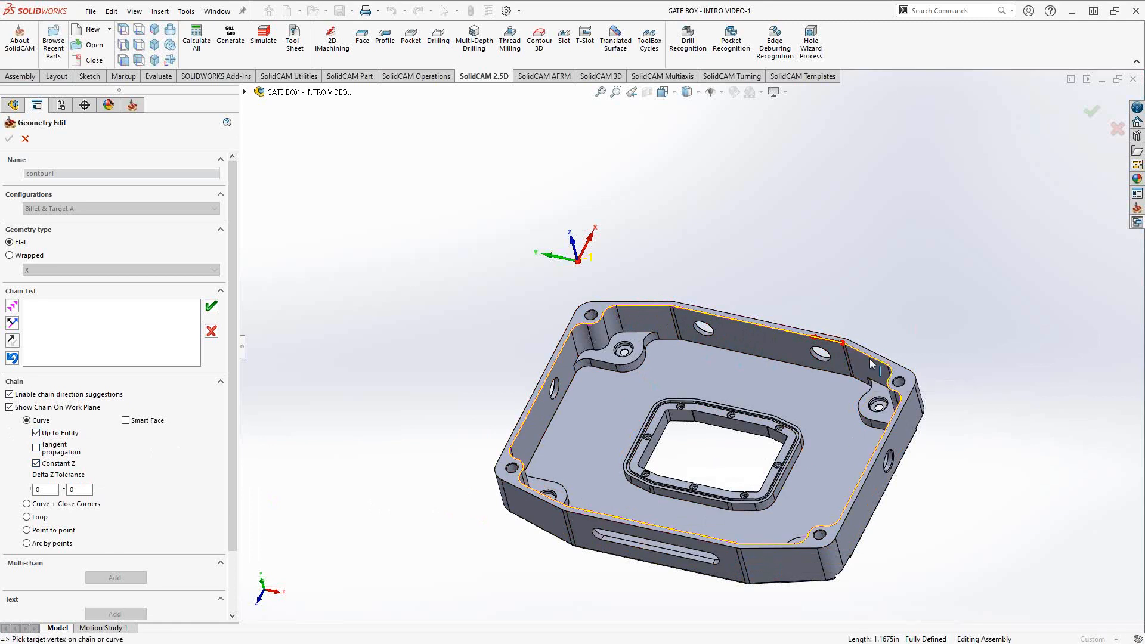
- End the chain at the wall corner and accept it as contour1's closed 1-Chain
scroll(870, 361, "down", 5)
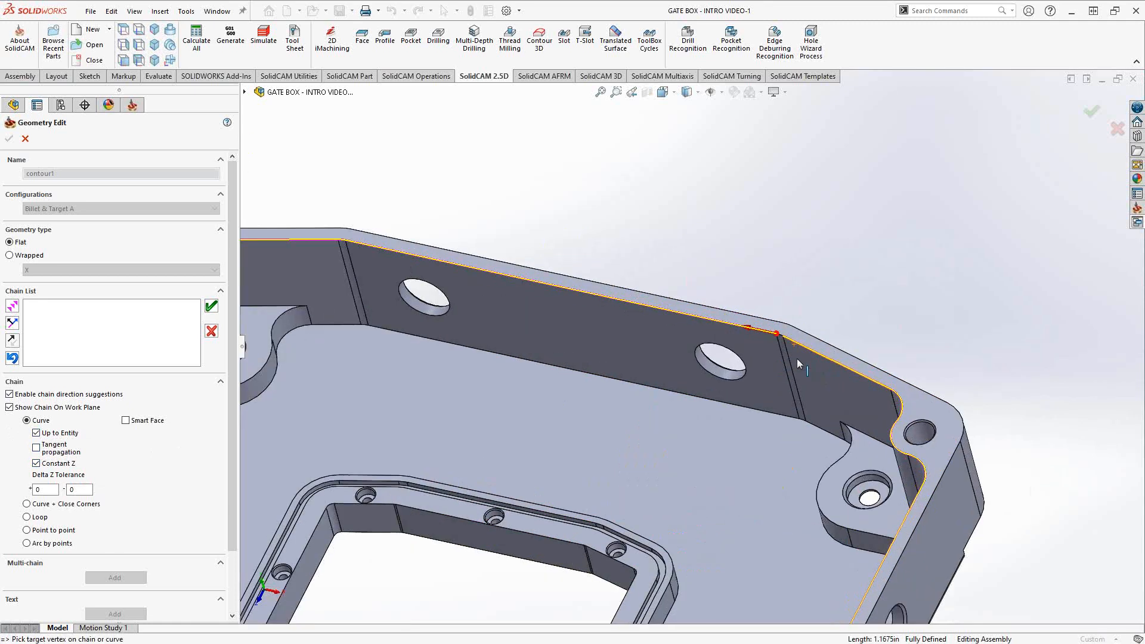
scroll(796, 359, "down", 4)
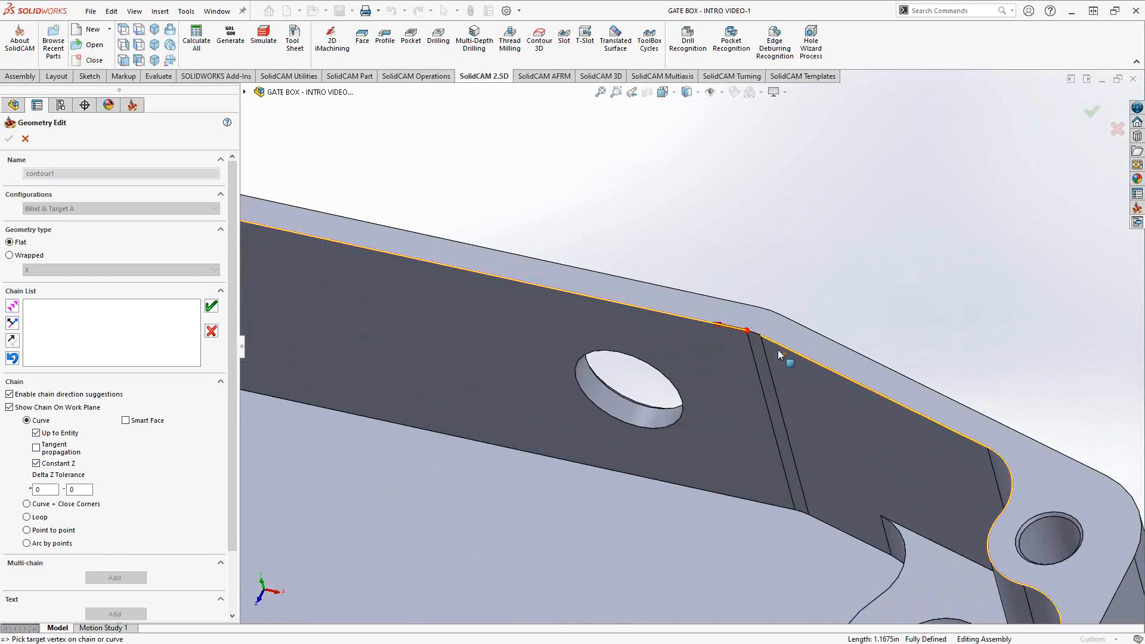
left_click(37, 463)
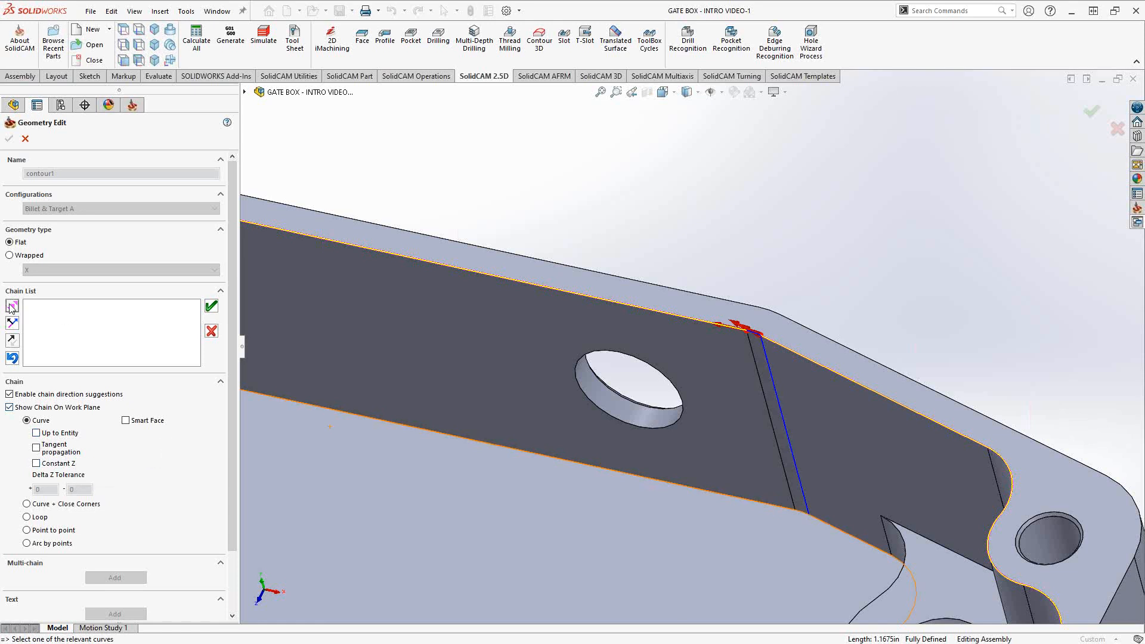
left_click(427, 298)
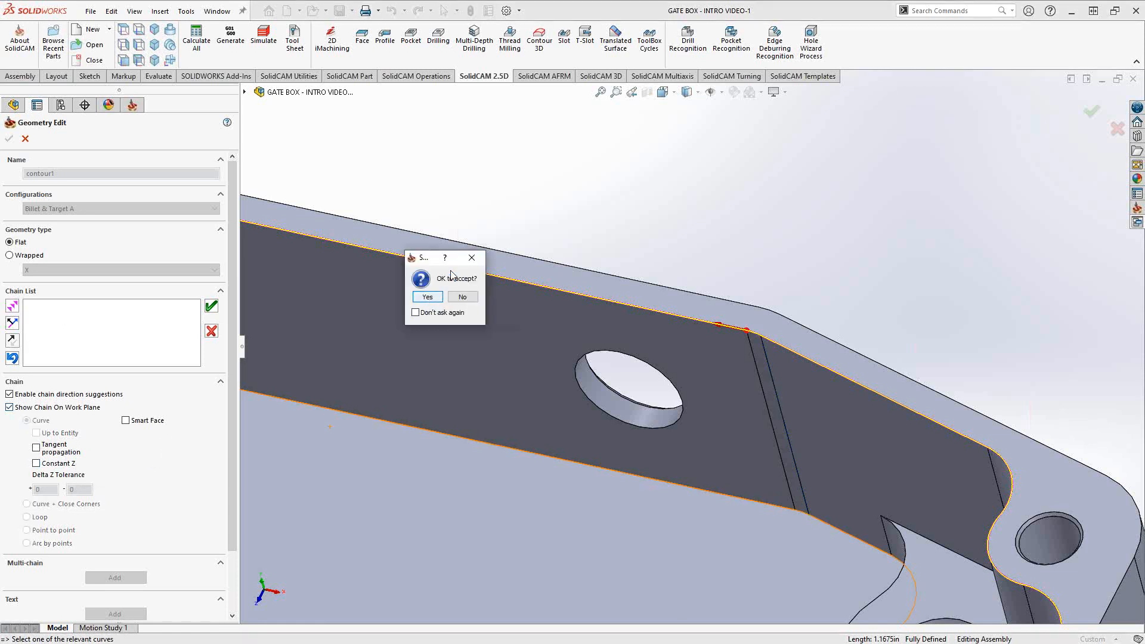
left_click(427, 296)
scroll(538, 372, "up", 10)
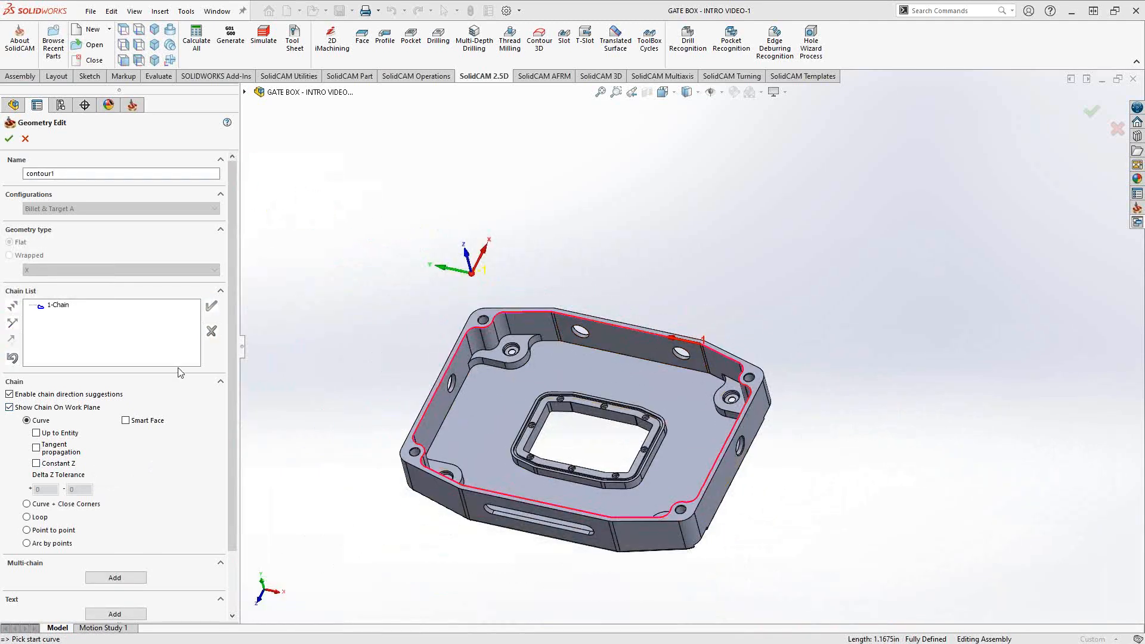
right_click(51, 306)
- Switch to Point to point mode and pick two corner points across the floor
left_click(37, 339)
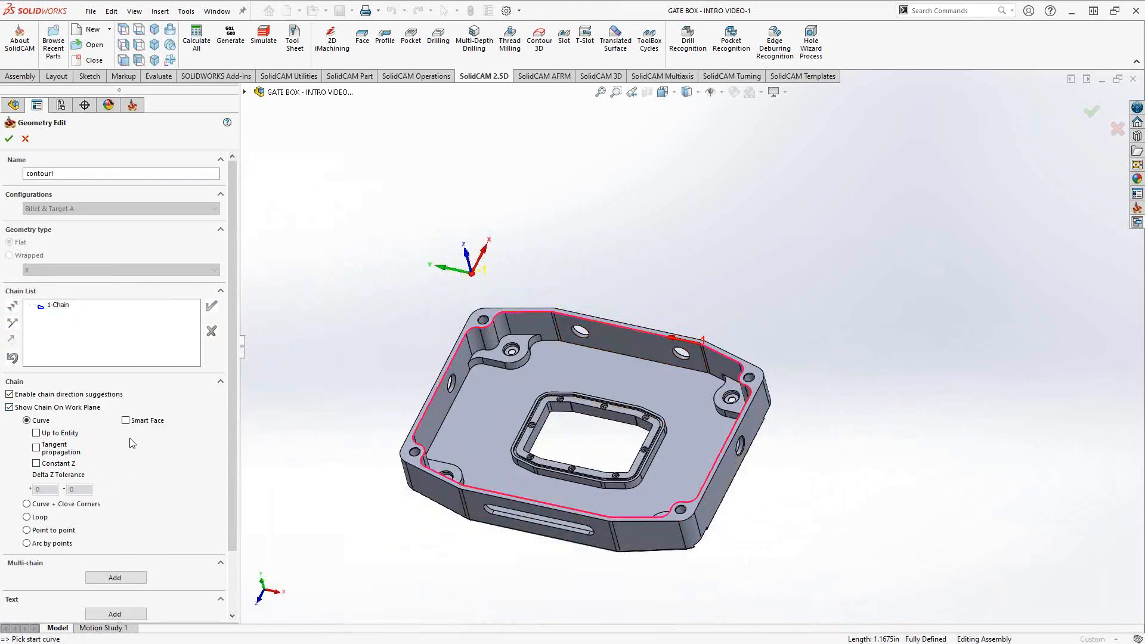
left_click(27, 530)
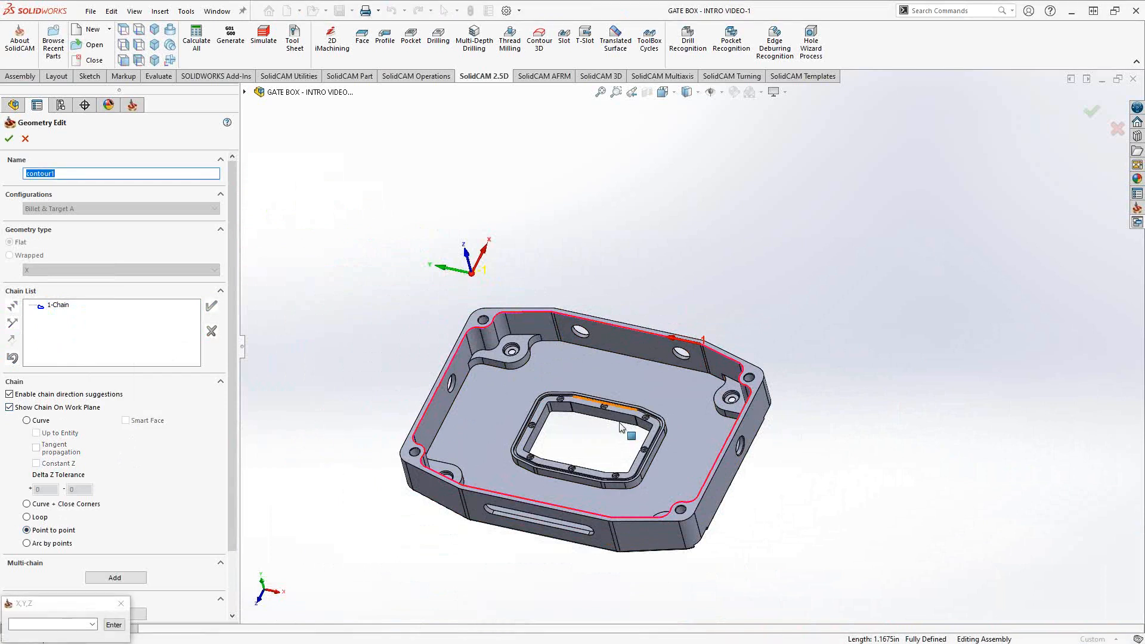
scroll(656, 394, "down", 3)
scroll(668, 393, "down", 2)
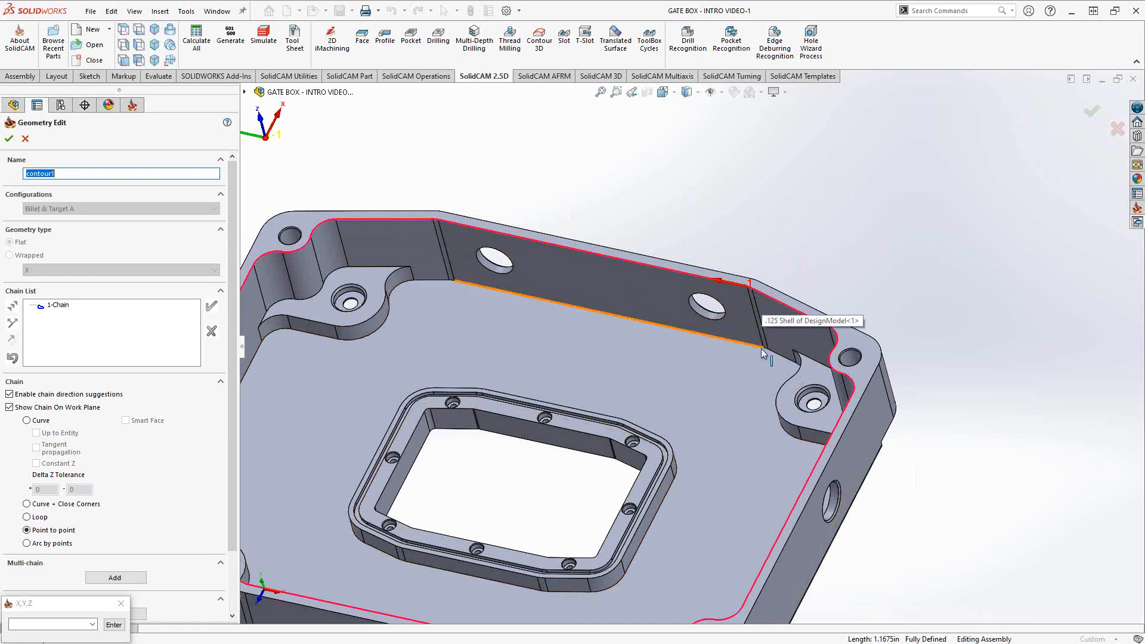
scroll(759, 351, "down", 5)
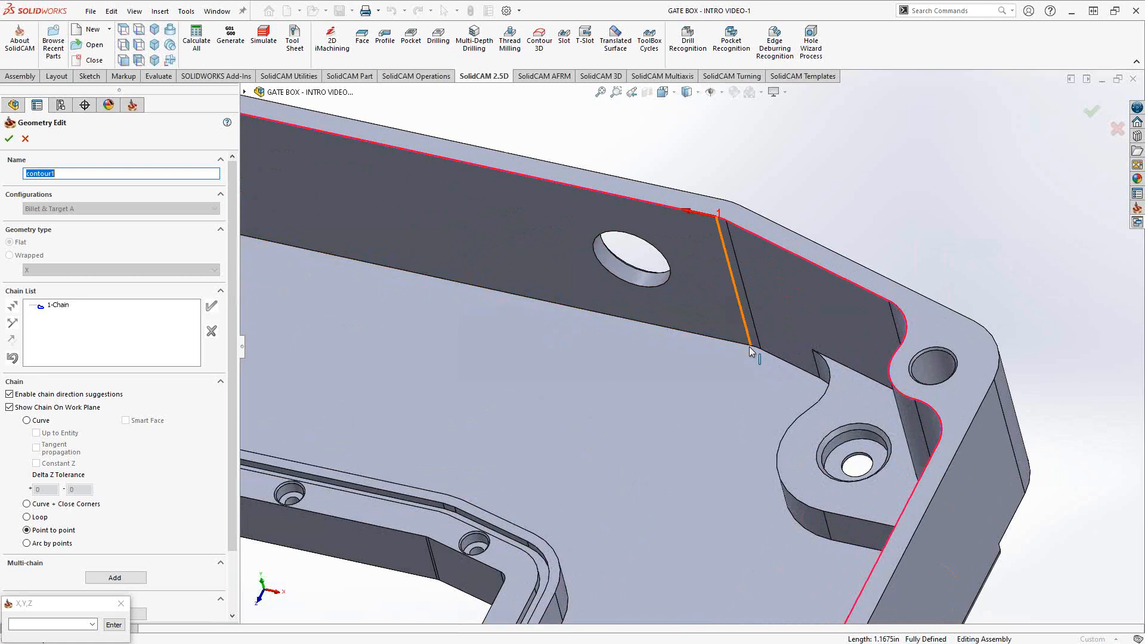
left_click(750, 346)
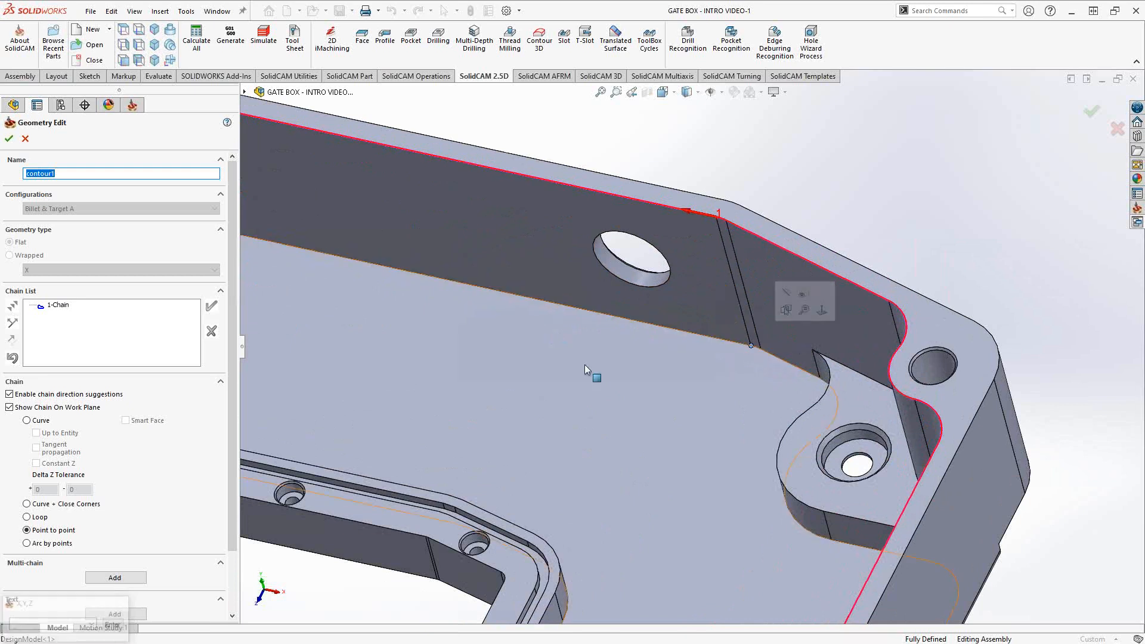
scroll(429, 328, "up", 1)
scroll(379, 322, "up", 3)
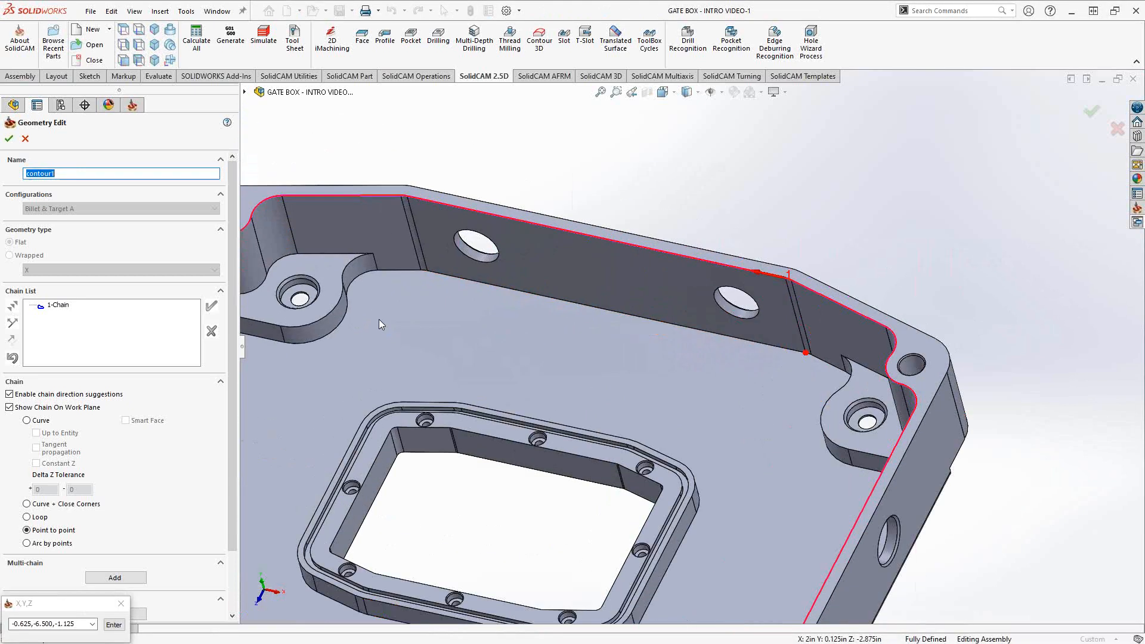
left_click(435, 269)
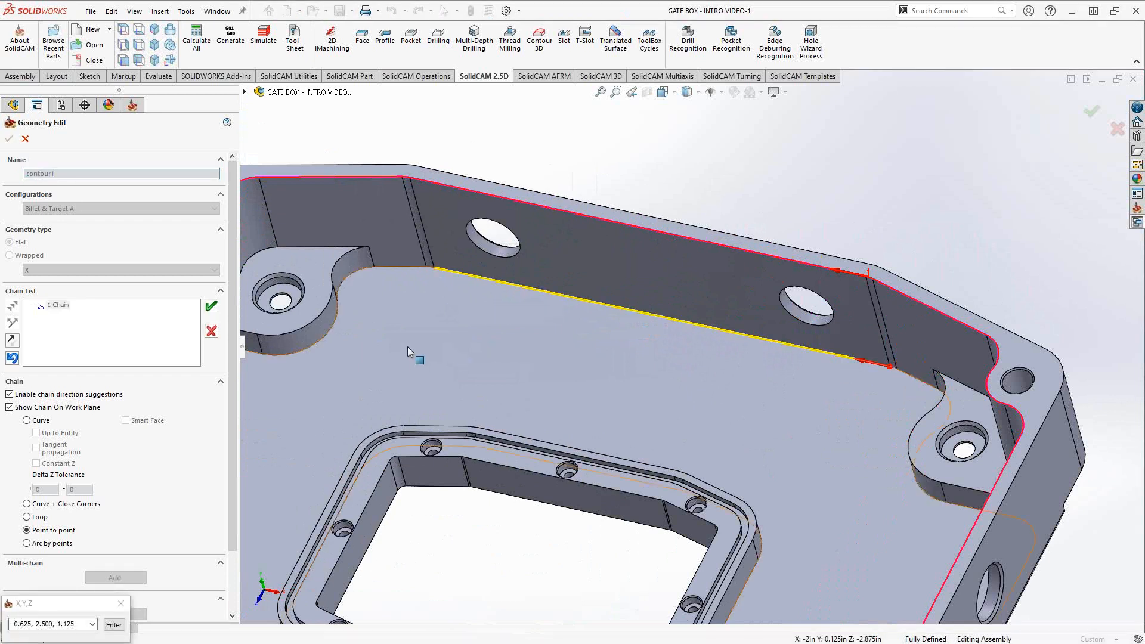
- Add a segment to the far corner, then discard the point-to-point chain, keeping 1-Chain
scroll(410, 358, "up", 4)
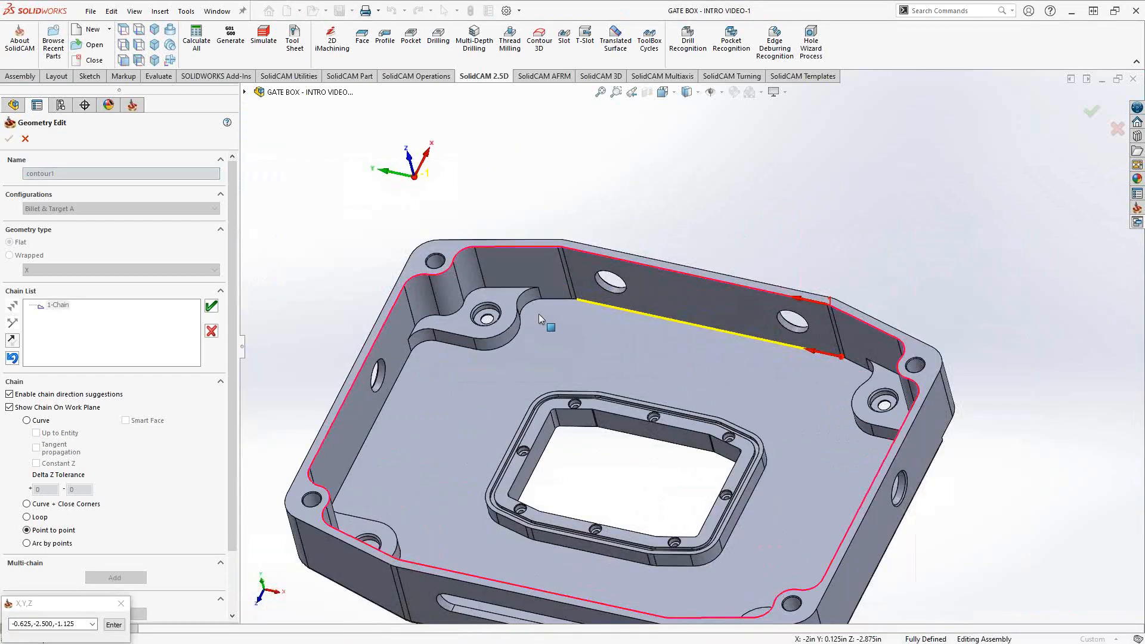
middle_click_drag(416, 467, 360, 506)
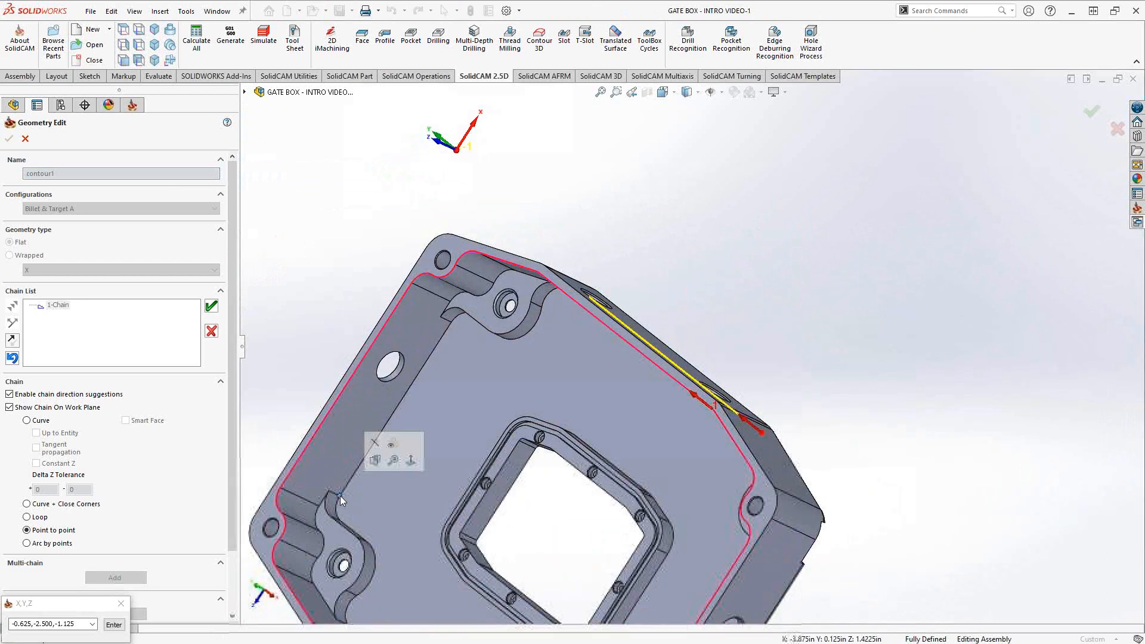
left_click(340, 495)
middle_click_drag(490, 428, 503, 369)
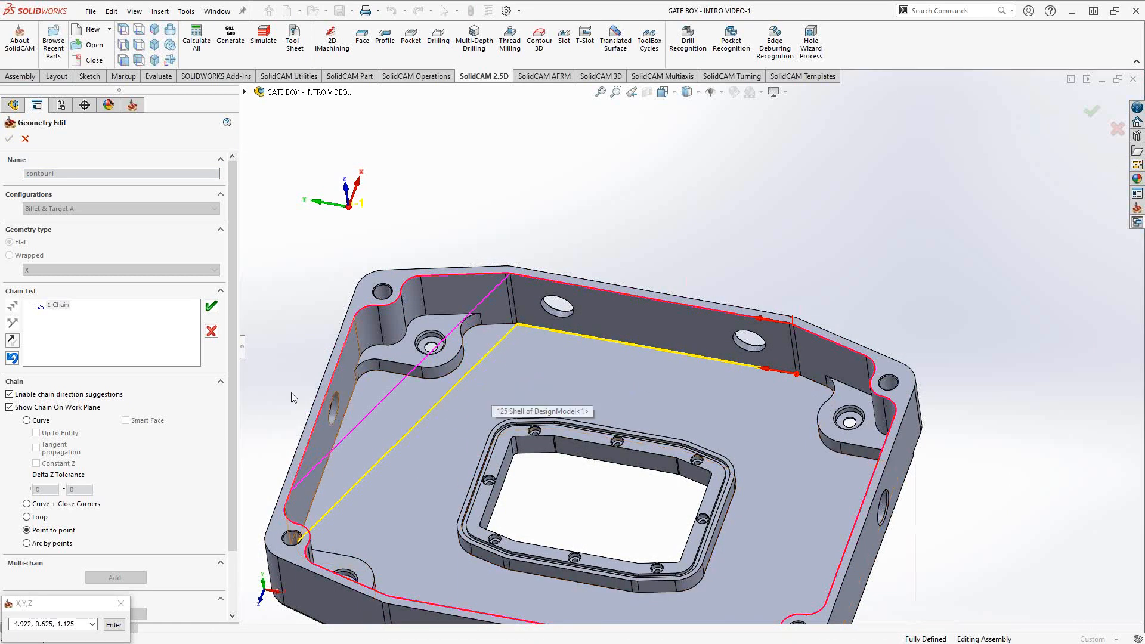
left_click(211, 331)
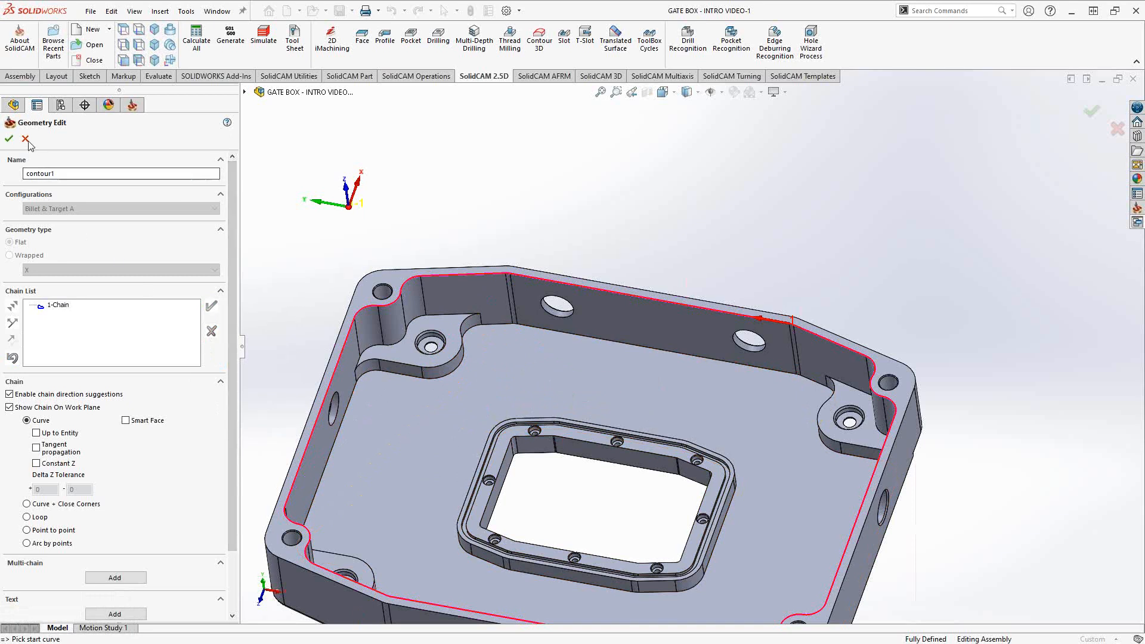
- Confirm contour1 as the pocket geometry, leaving 3D model gouge protection off
left_click(9, 140)
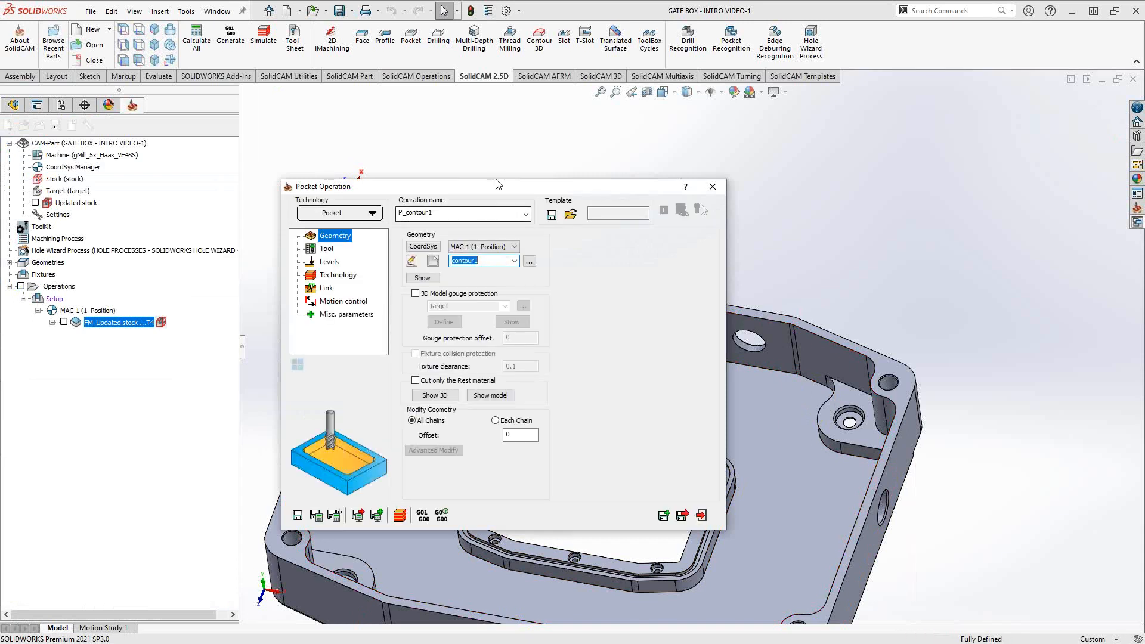
left_click_drag(498, 184, 439, 117)
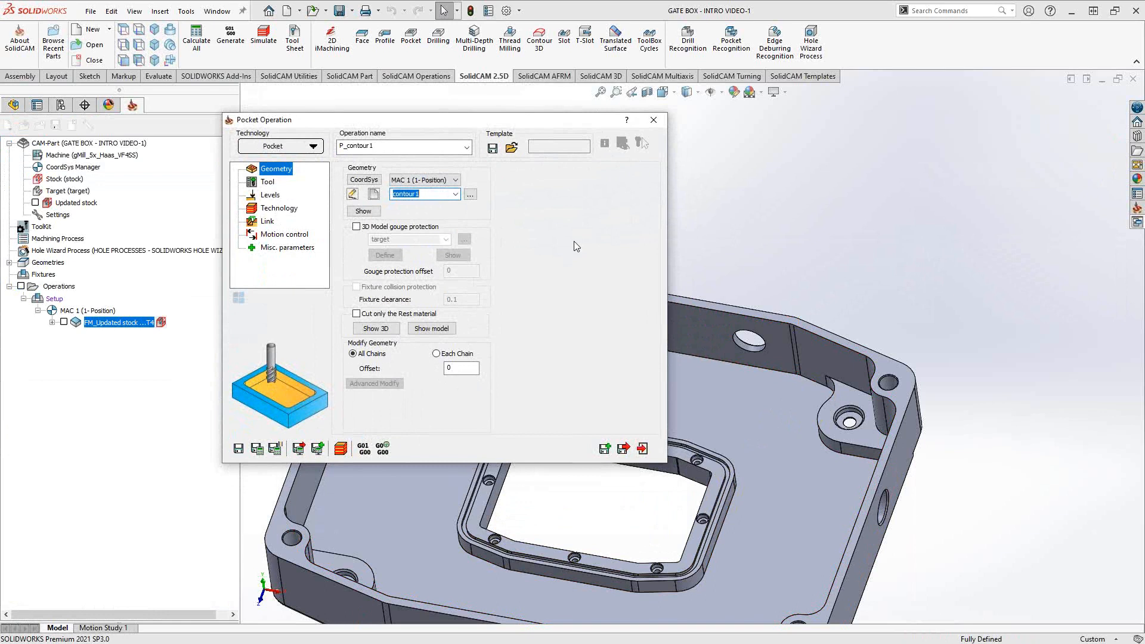
left_click(356, 227)
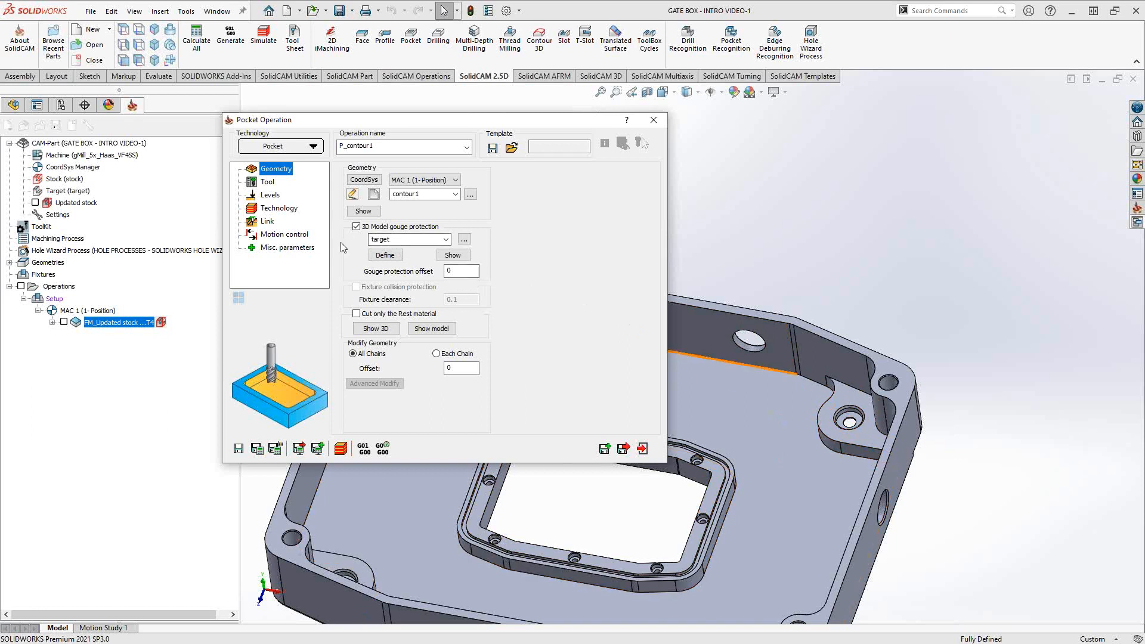
left_click(356, 227)
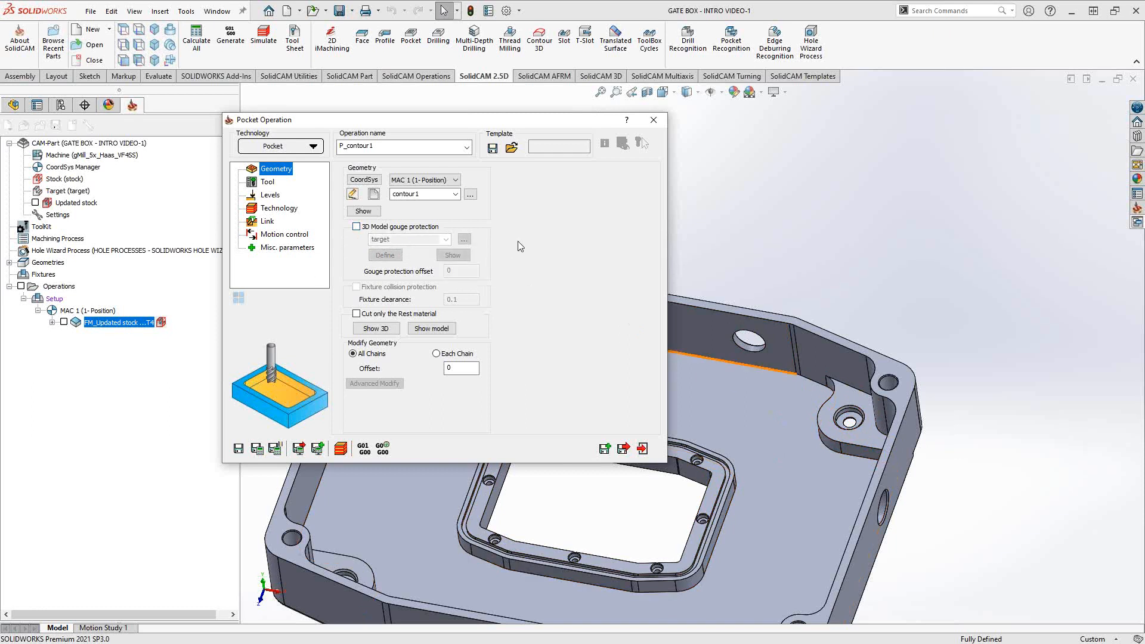
left_click(268, 182)
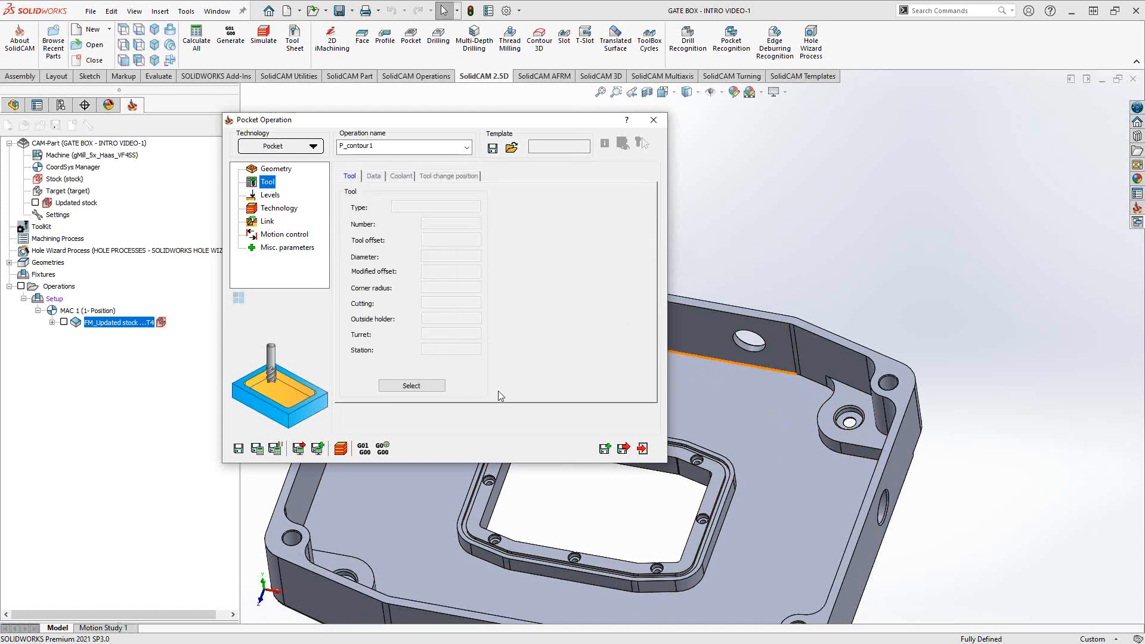
- Assign tool 2, the 1 in end mill, giving feed XY 40, Z 12 and 3500 rpm
left_click(427, 385)
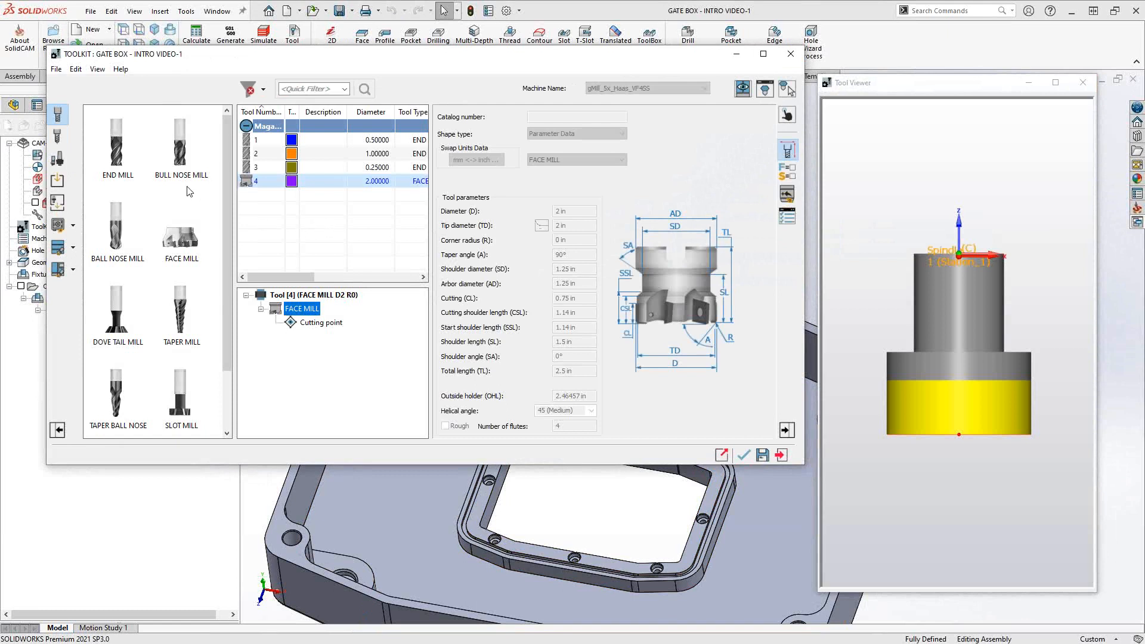
scroll(171, 179, "down", 1)
scroll(171, 179, "up", 1)
scroll(120, 344, "down", 1)
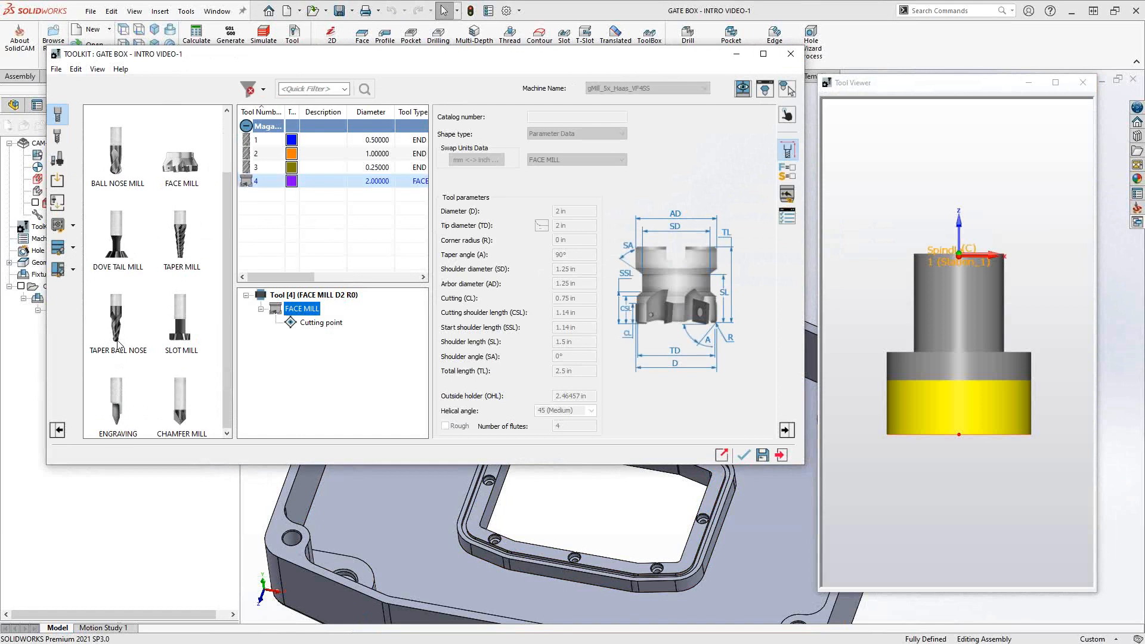
scroll(117, 344, "up", 1)
scroll(117, 344, "down", 1)
scroll(127, 208, "up", 1)
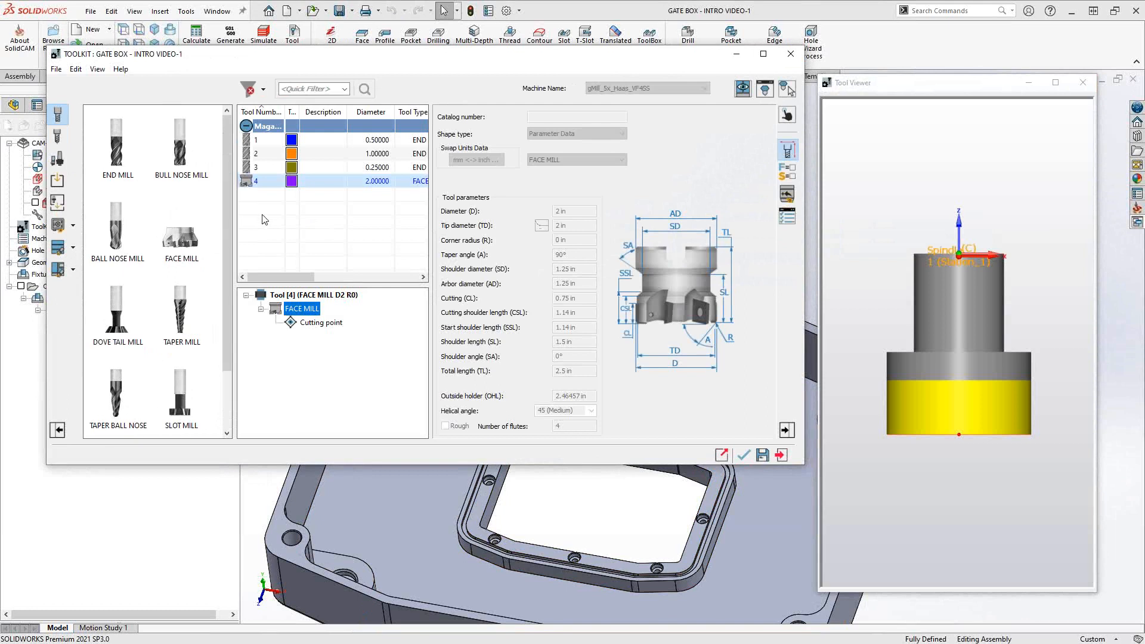
left_click(266, 155)
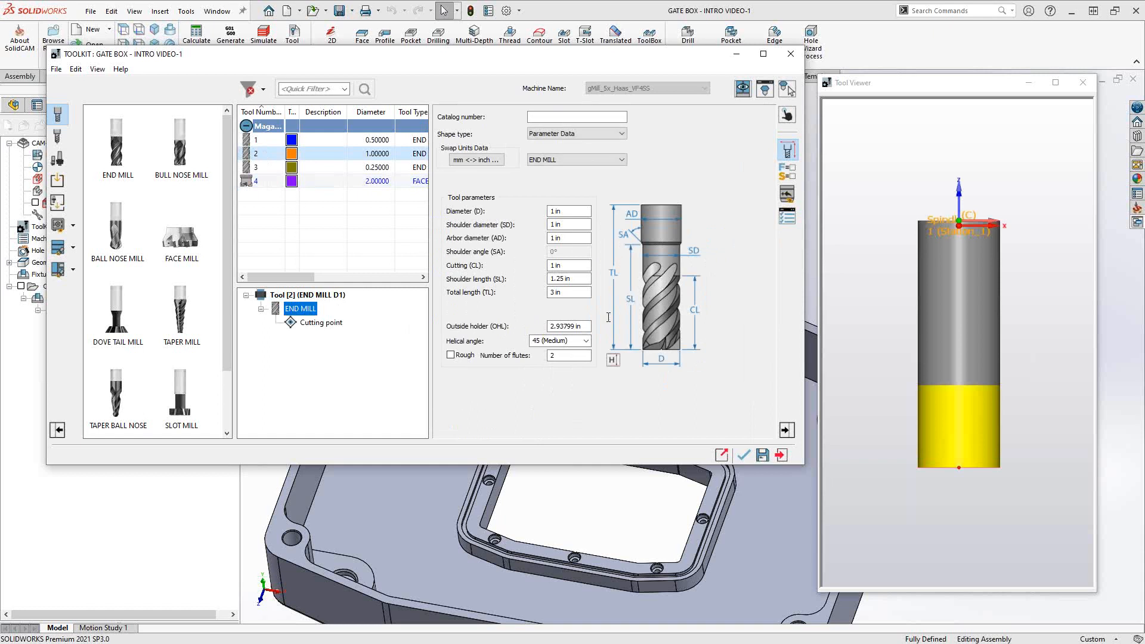
left_click(746, 455)
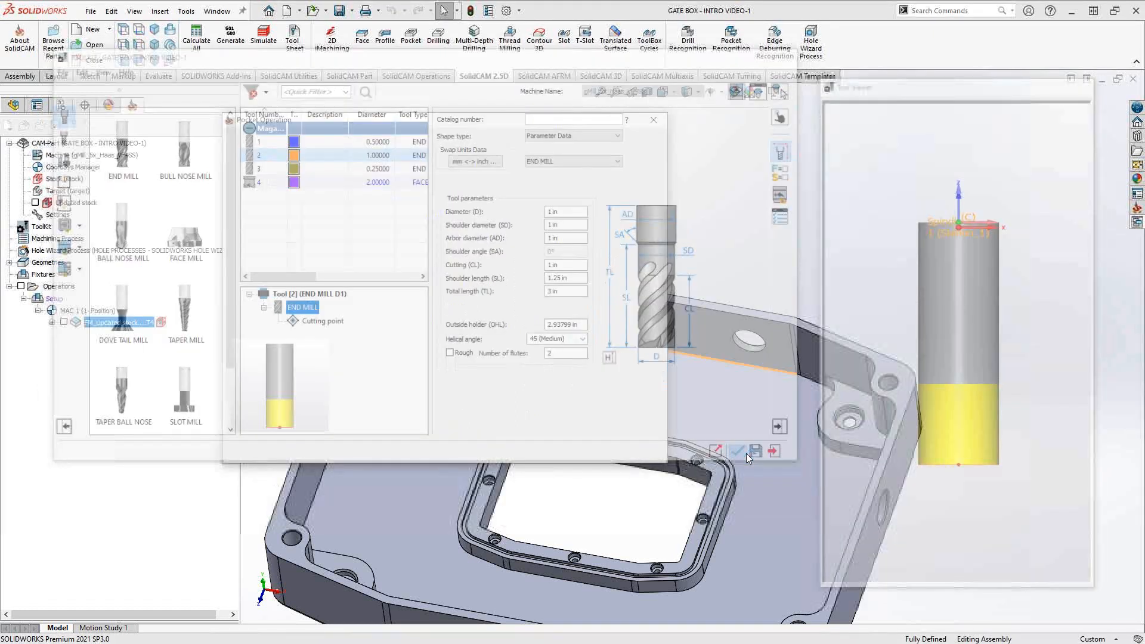
left_click(374, 176)
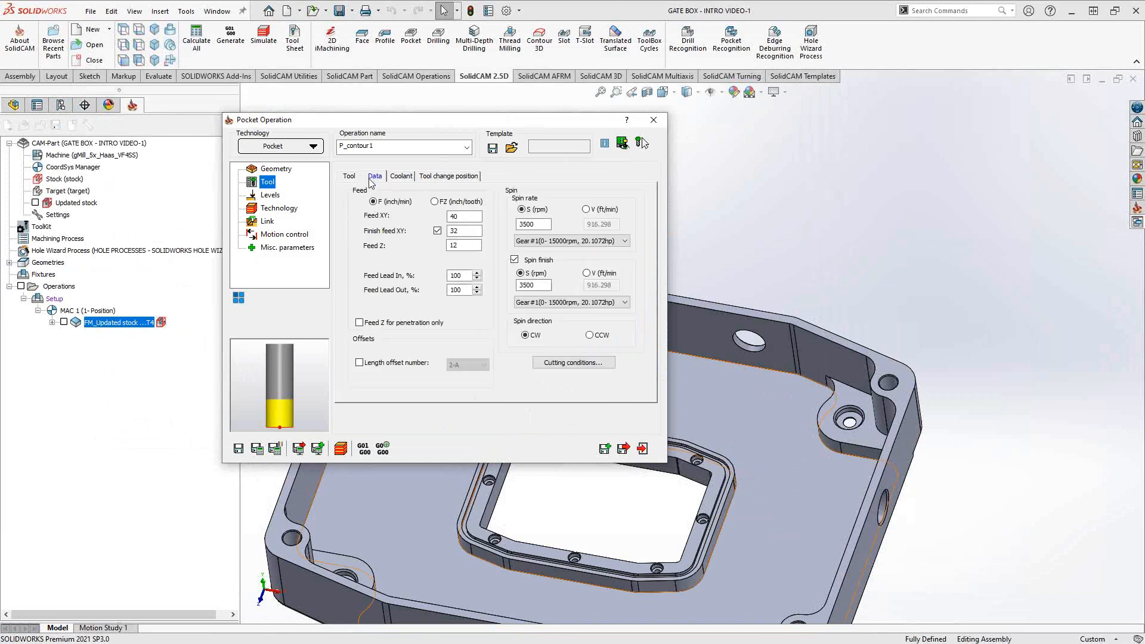
- Try picking the top face as upper level, then keep the upper level By top of target
left_click(270, 195)
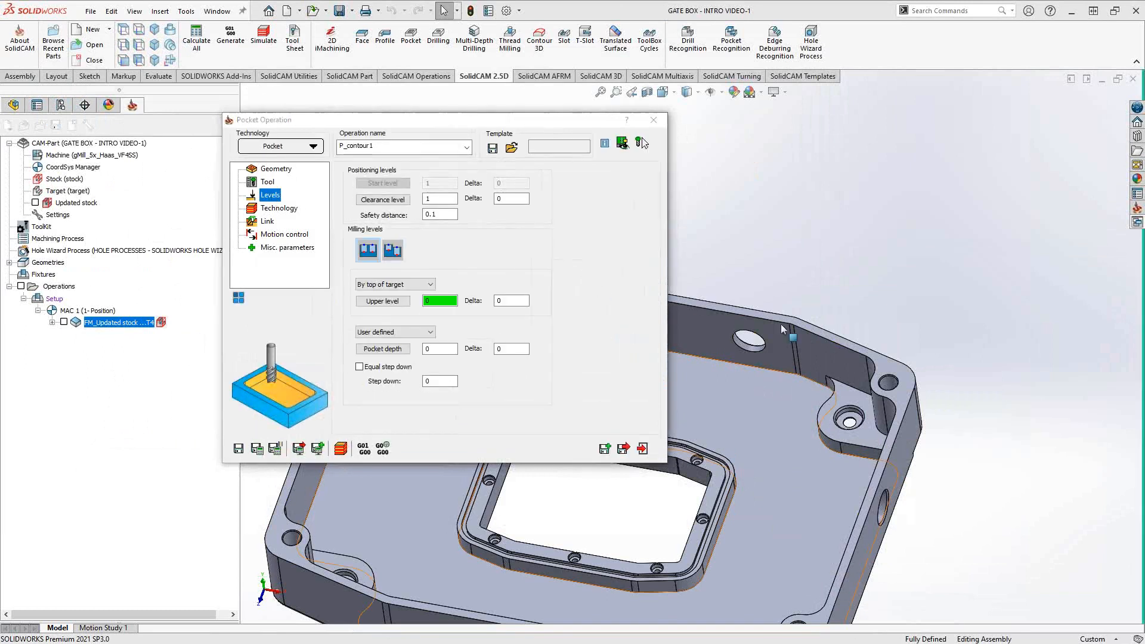
middle_click_drag(781, 325, 853, 331)
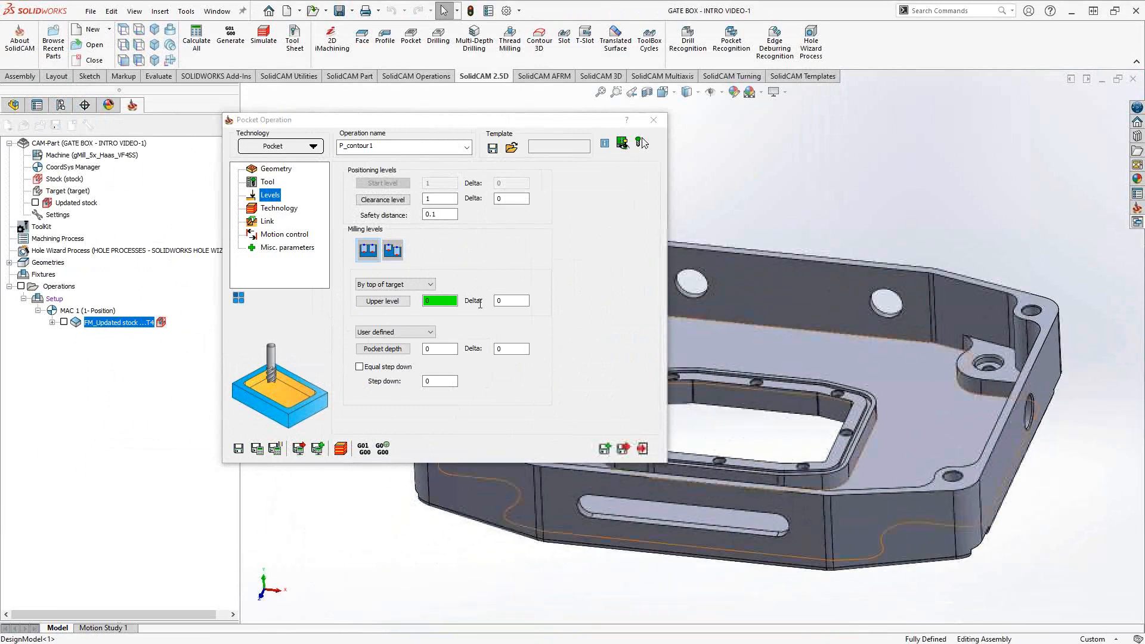
left_click(418, 285)
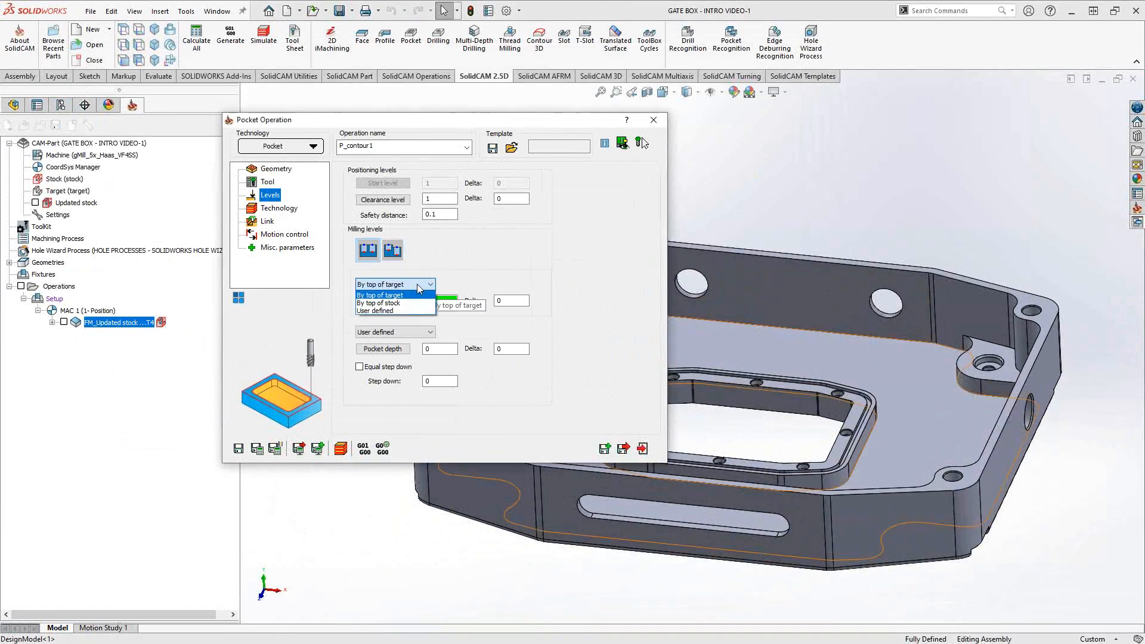
left_click(477, 263)
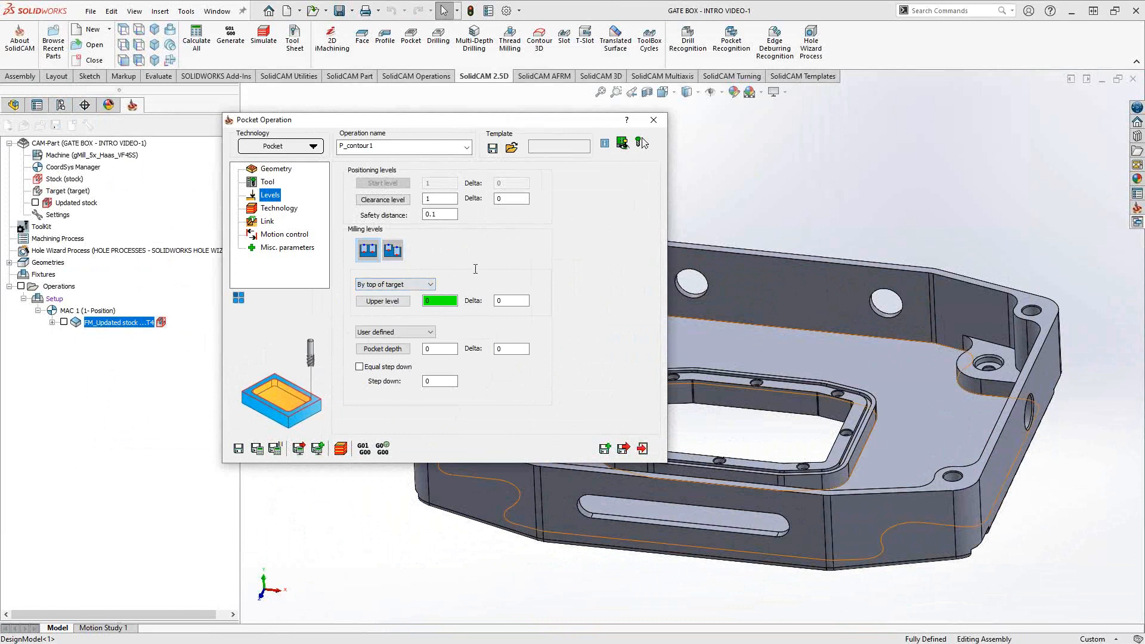
left_click(393, 302)
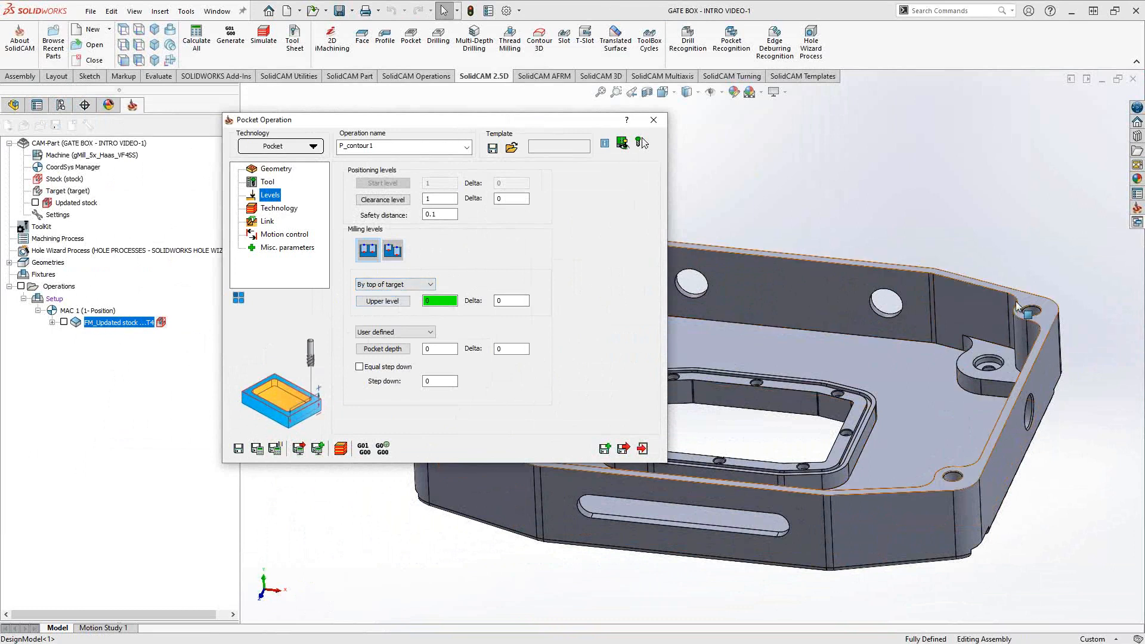
left_click(431, 286)
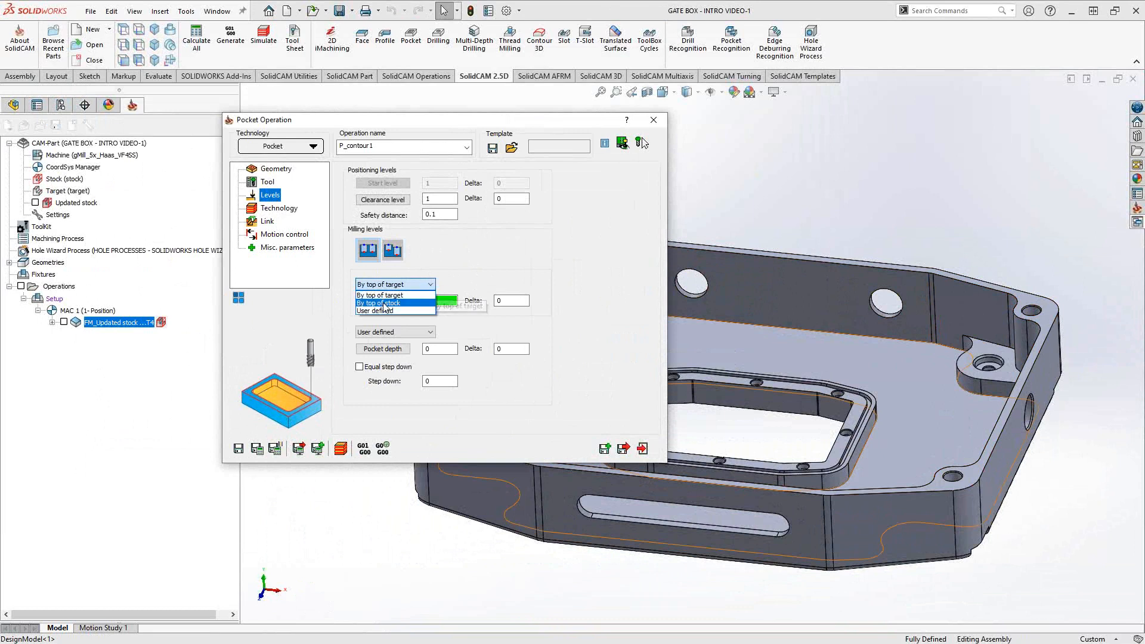
left_click(477, 259)
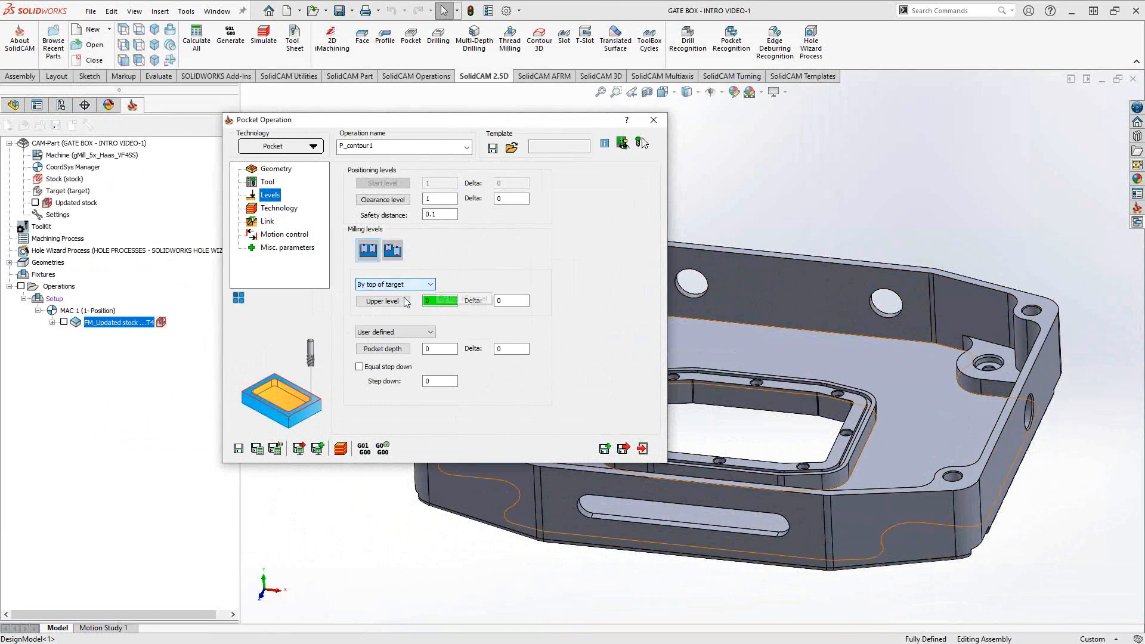
left_click(383, 301)
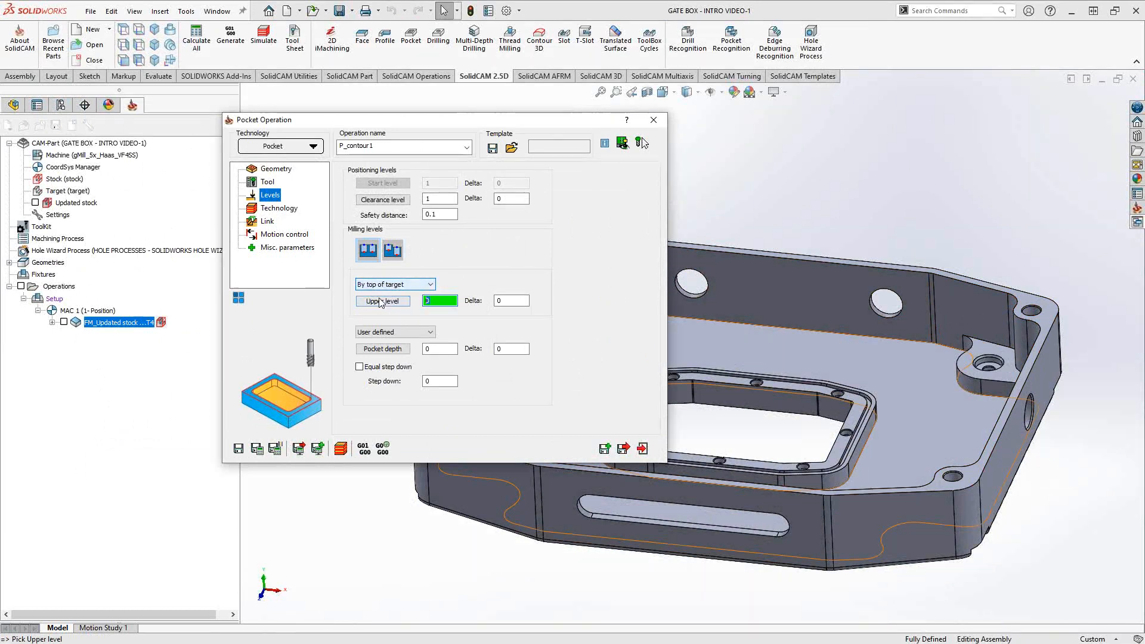
left_click(1029, 307)
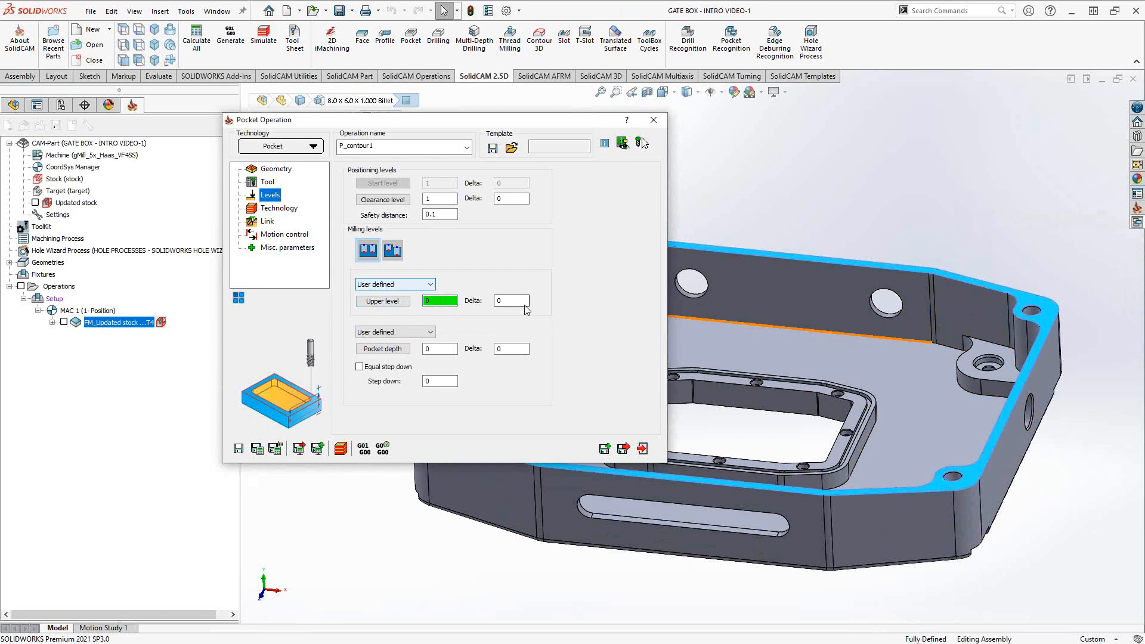
left_click(429, 284)
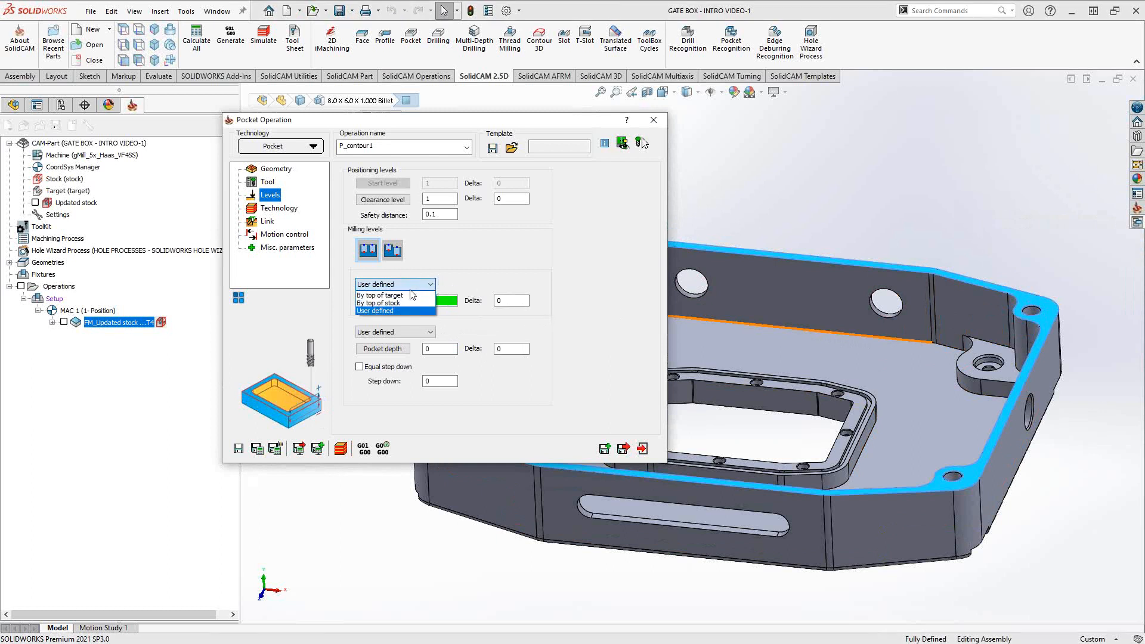
left_click(391, 295)
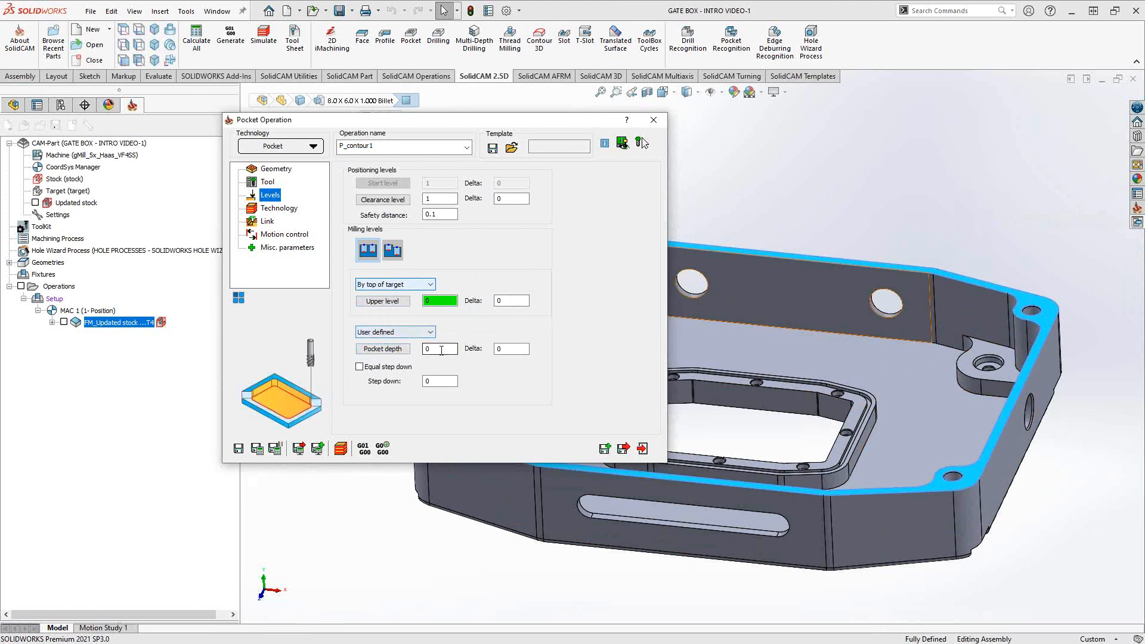
- Try the top-of-target, bottom-of-target and stock-bottom references for pocket depth
left_click(401, 350)
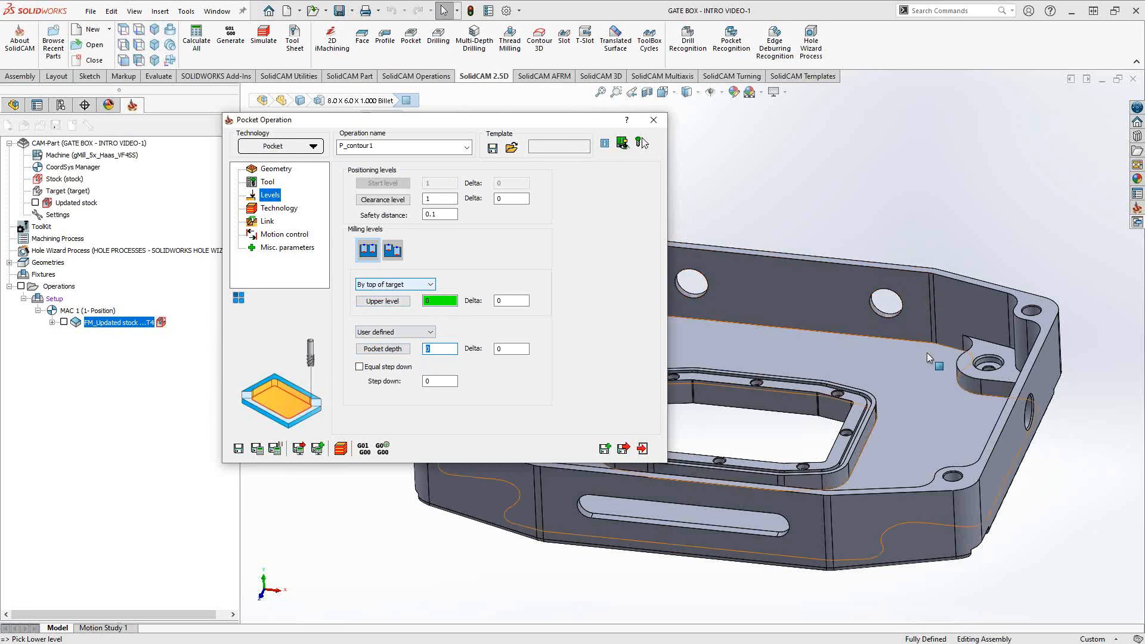
left_click(425, 334)
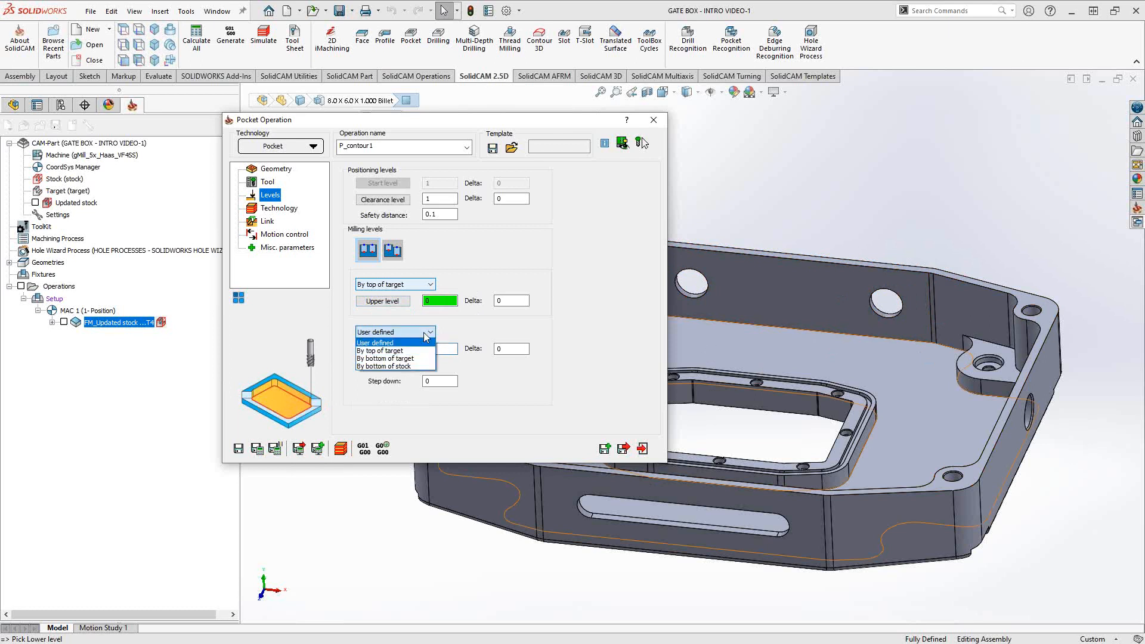
left_click(400, 352)
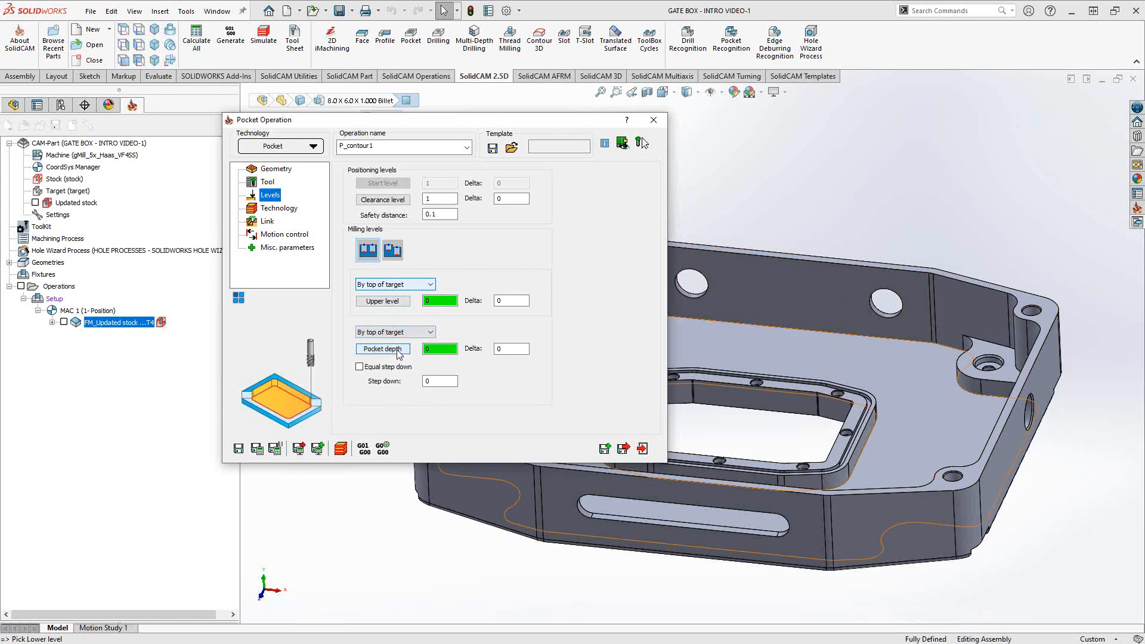
left_click(506, 350)
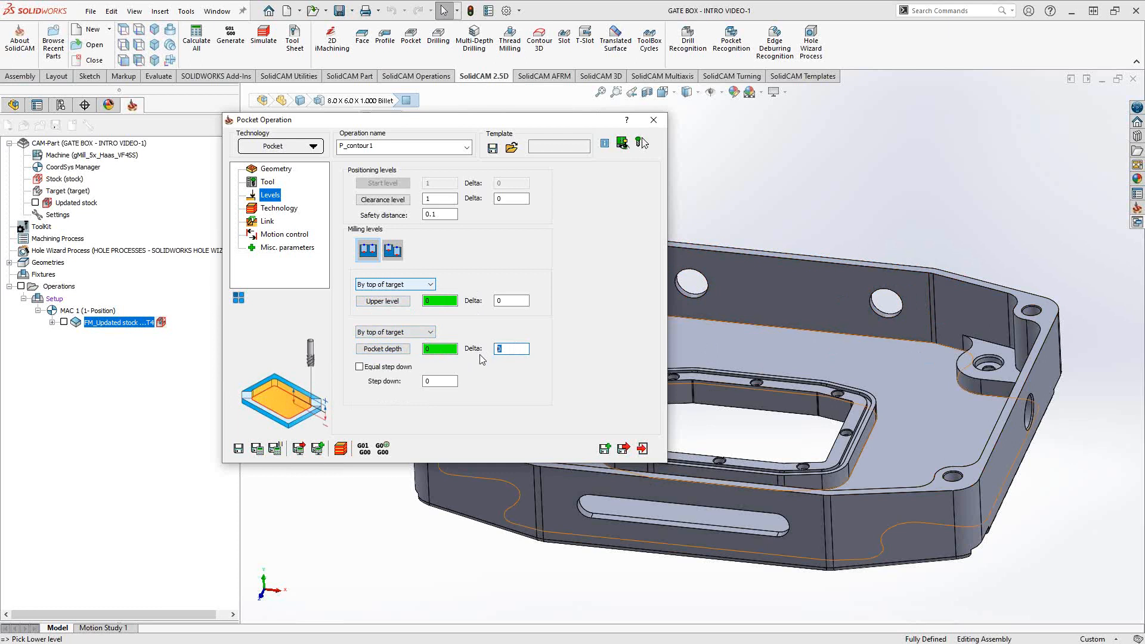
left_click(428, 332)
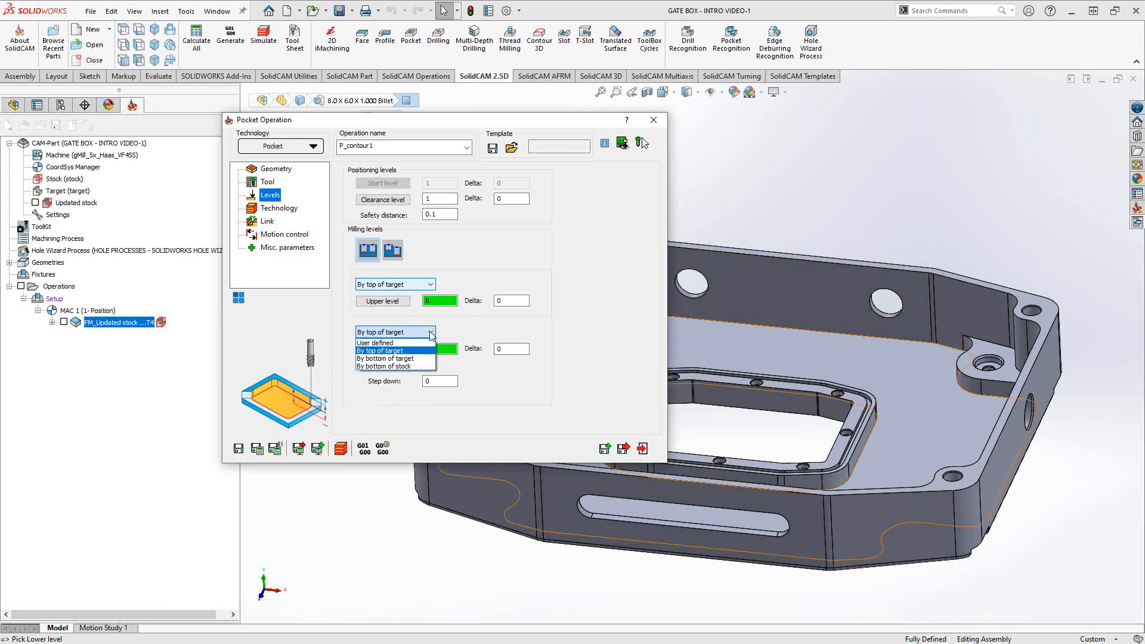
left_click(397, 359)
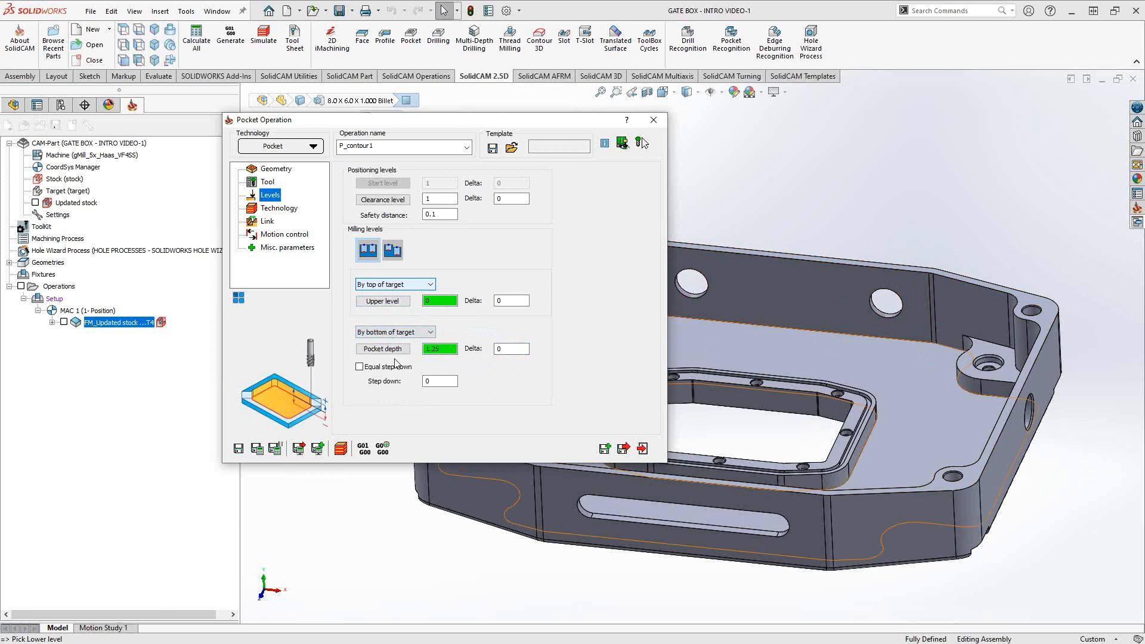
left_click(422, 333)
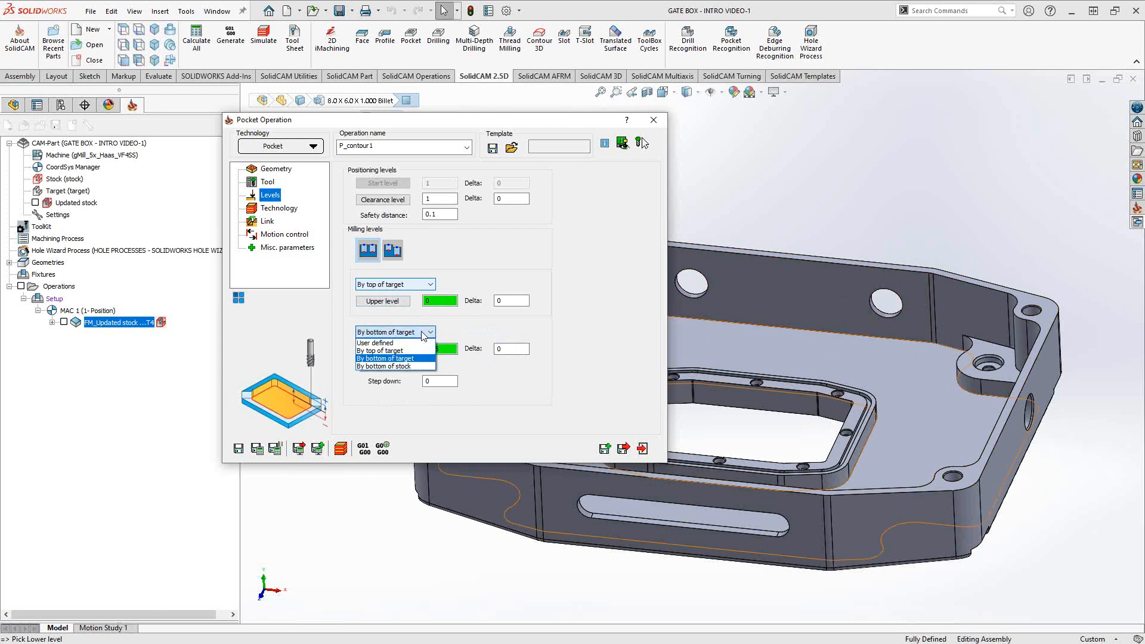
left_click(388, 366)
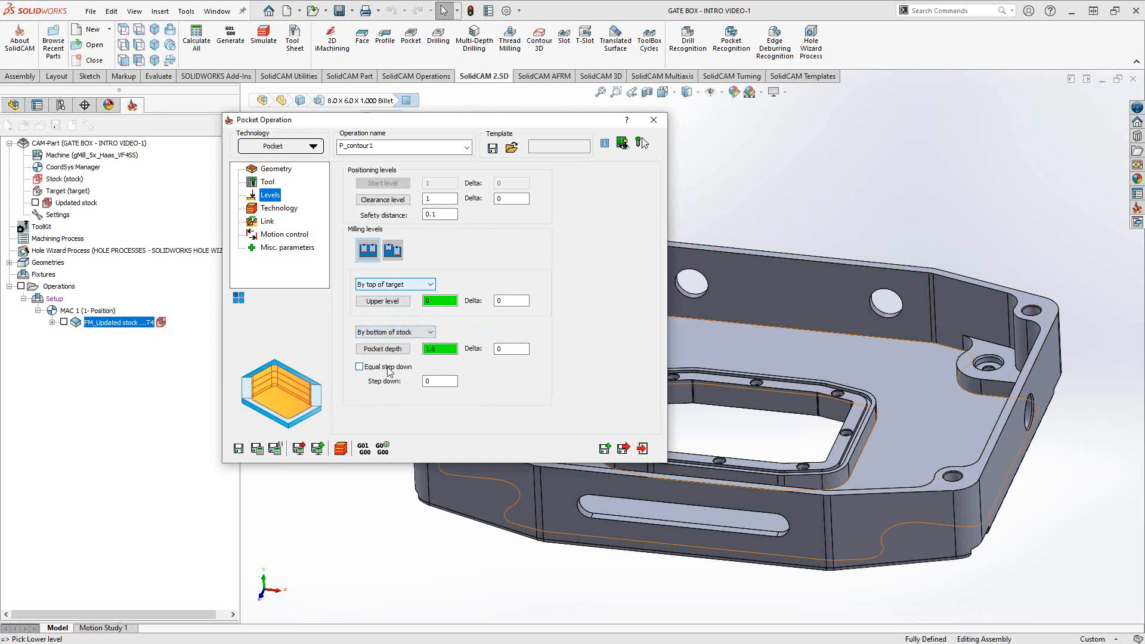
left_click(425, 333)
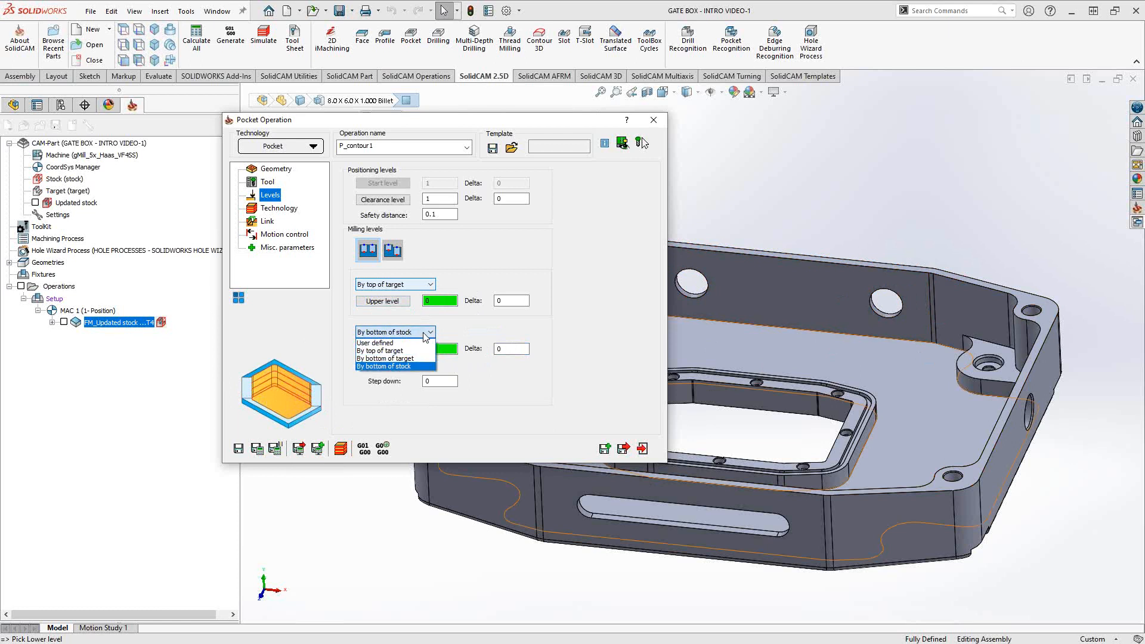
- Make pocket depth user-defined by picking the lower face, giving a depth of 1.125
left_click(391, 343)
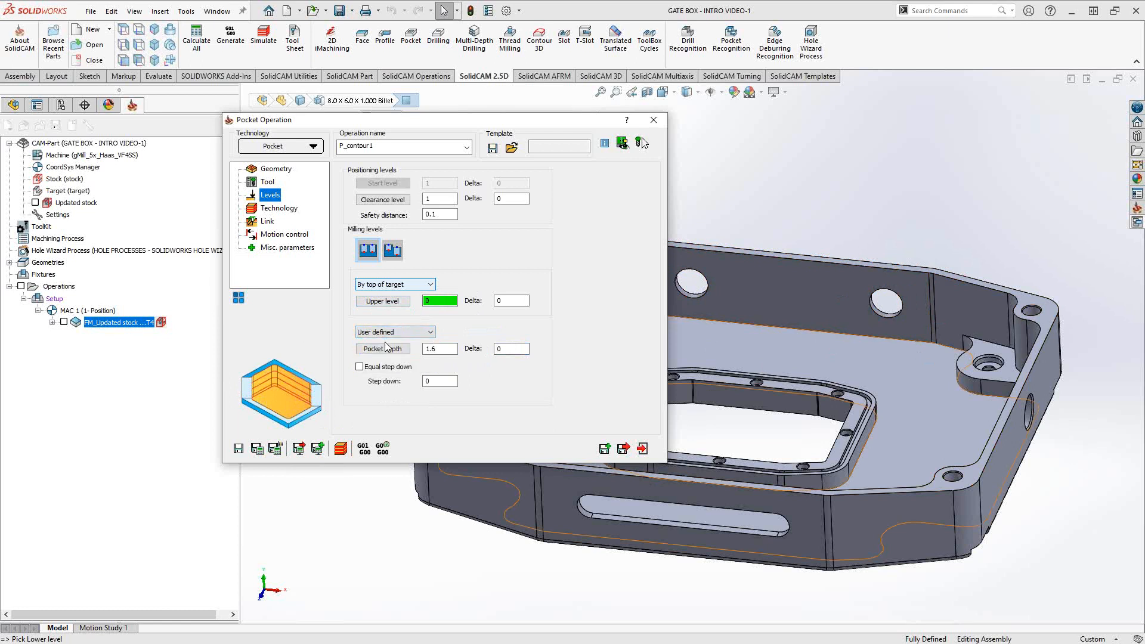
left_click(384, 348)
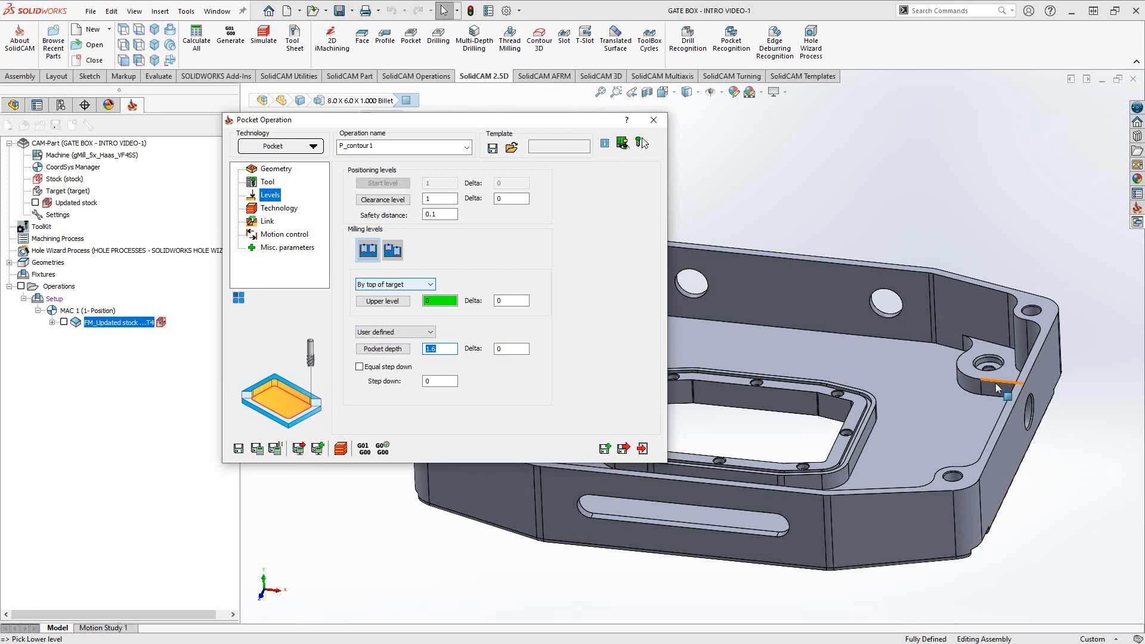
left_click(897, 374)
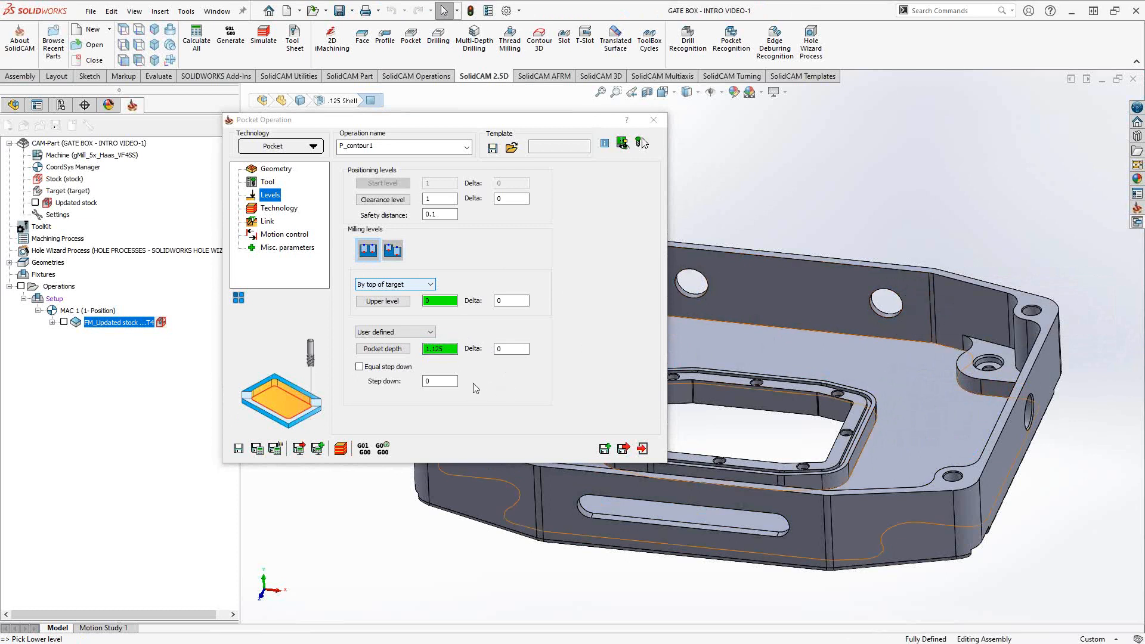
left_click(455, 380)
- Set the step down to 0.5 and enable Equal step down
double_click(455, 380)
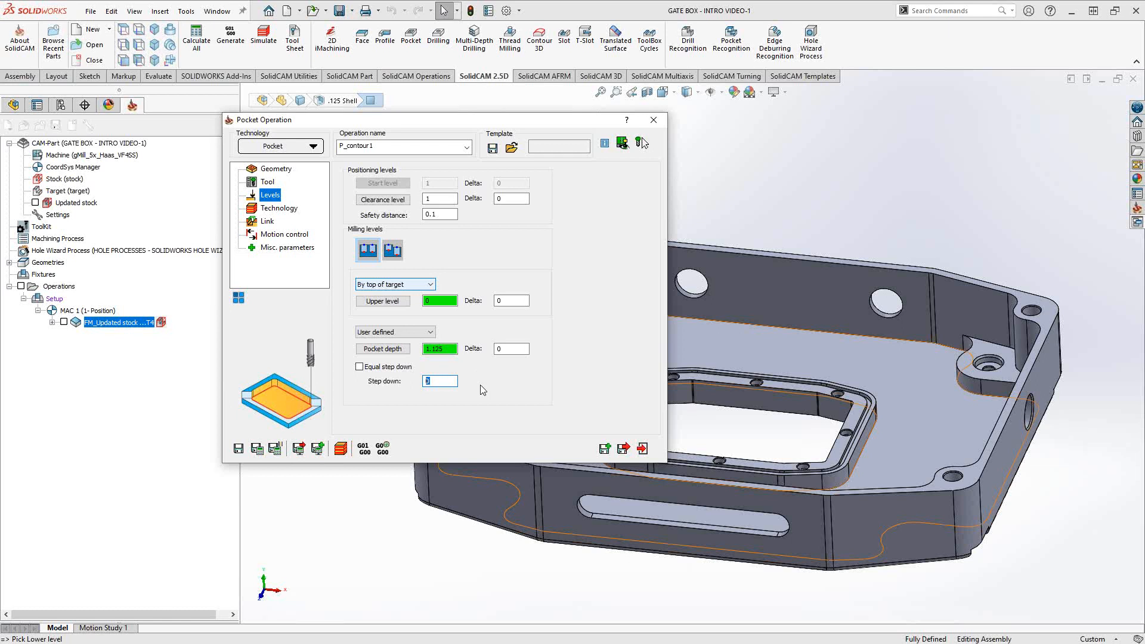
type(".5")
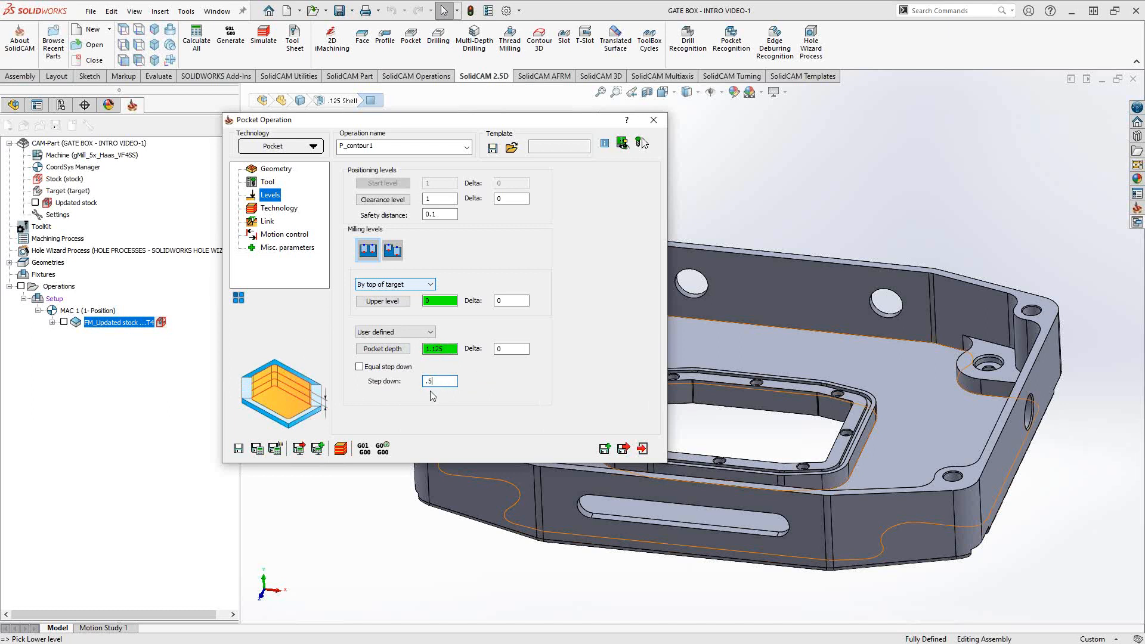
left_click(360, 369)
left_click(361, 368)
left_click(359, 367)
left_click(437, 382)
left_click(277, 210)
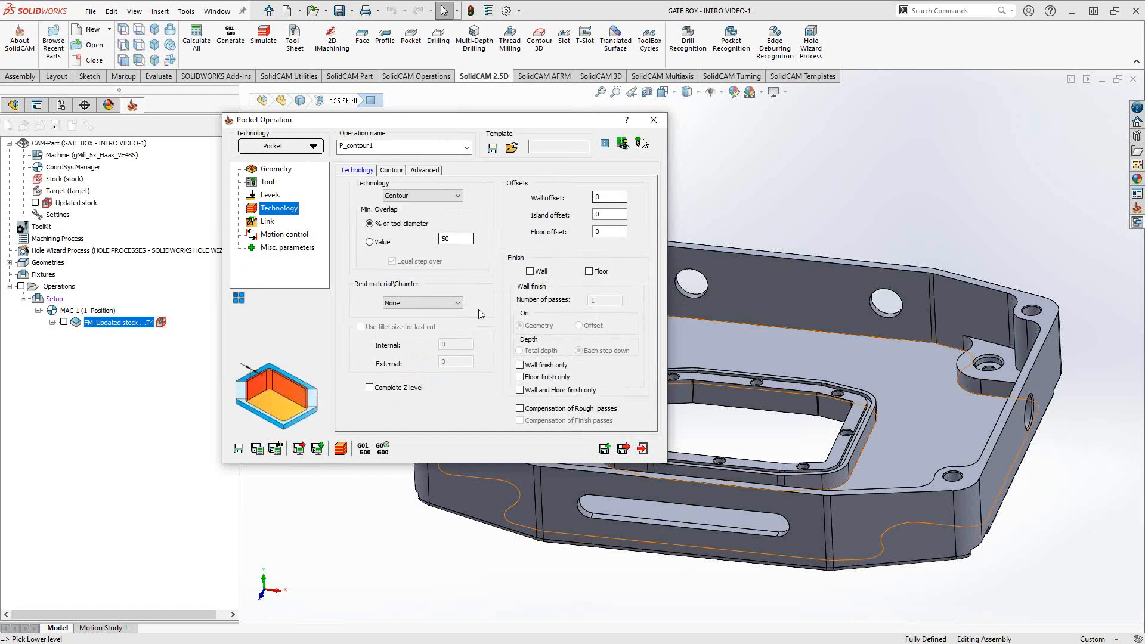
- Turn on Complete Z-level machining, leaving the 50% minimum overlap unchanged
left_click(454, 237)
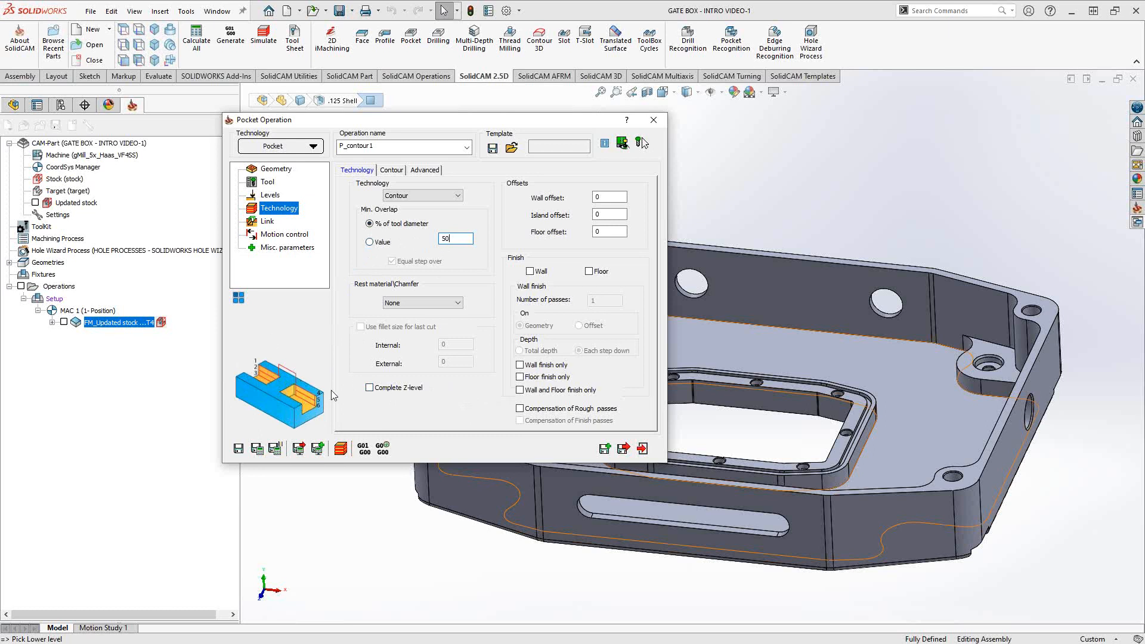
left_click(370, 388)
- Turn Complete Z-level off and set wall, island and floor offsets to 0.01
left_click(369, 387)
double_click(608, 197)
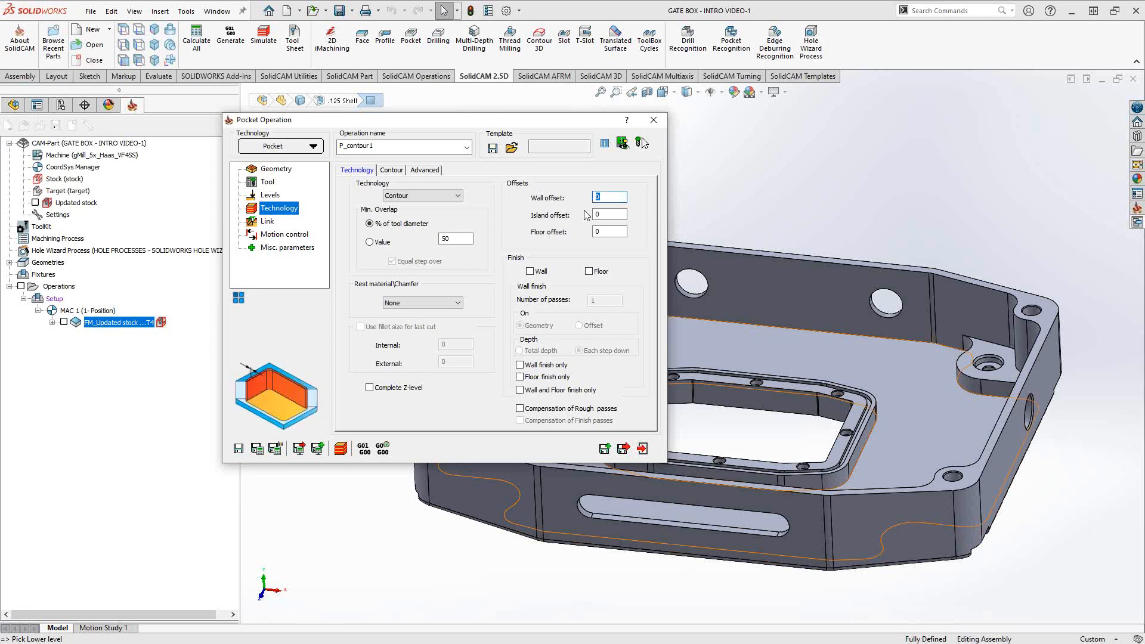
type(".01")
key("Tab")
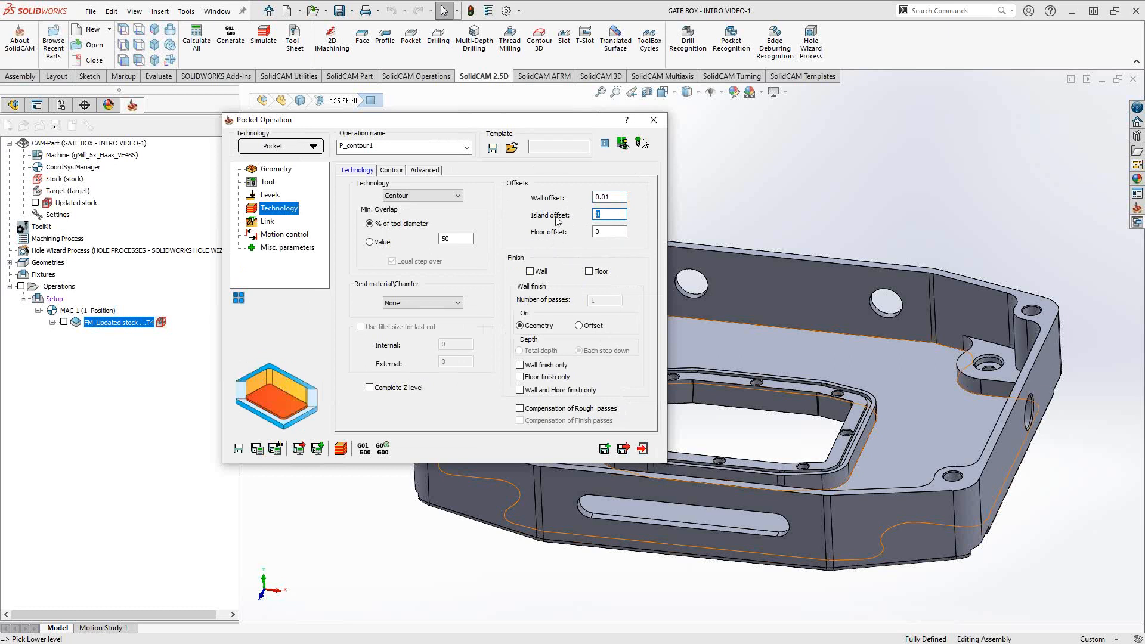
type(".01")
left_click(615, 232)
left_click_drag(615, 231, 549, 229)
type(".01")
- Enable Wall and Floor finishing passes and keep the Contour technology
left_click(530, 271)
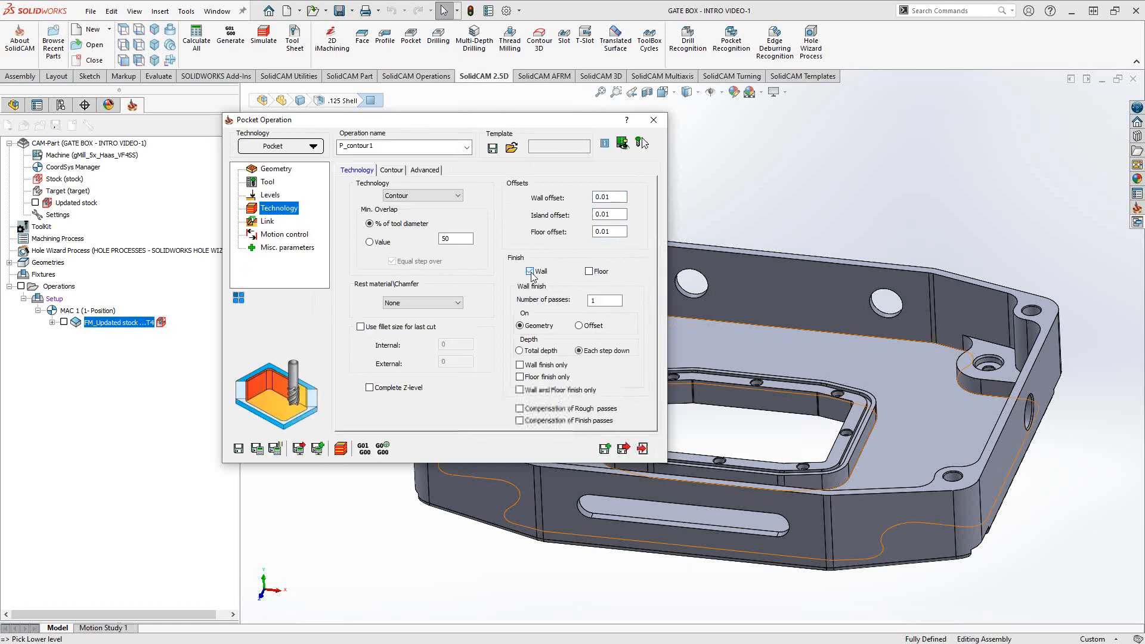
left_click(590, 271)
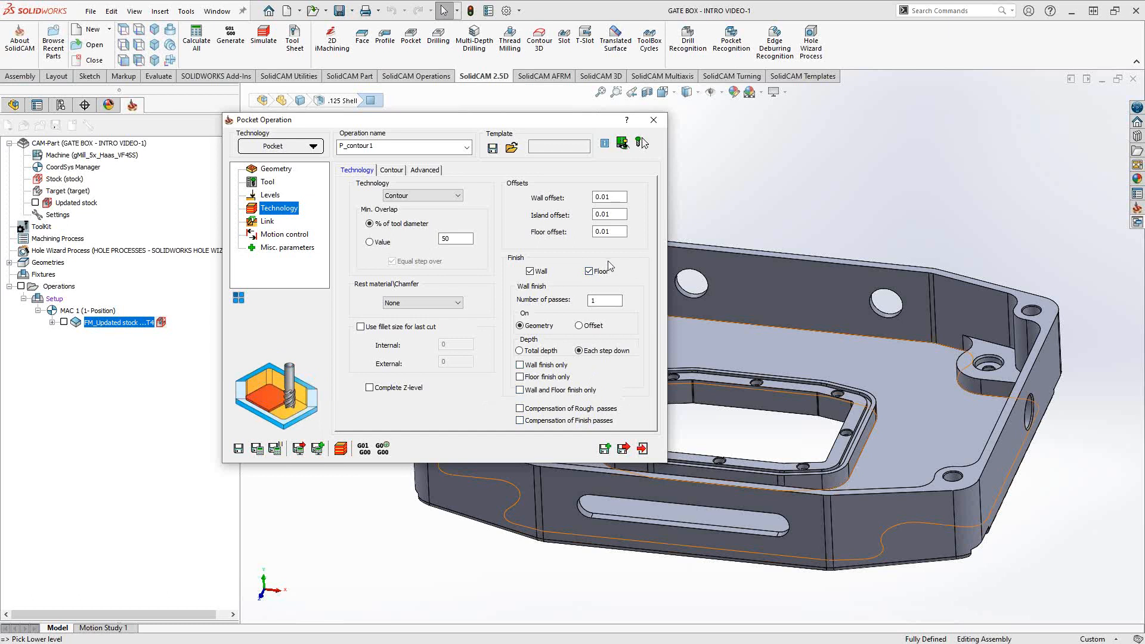
left_click(398, 197)
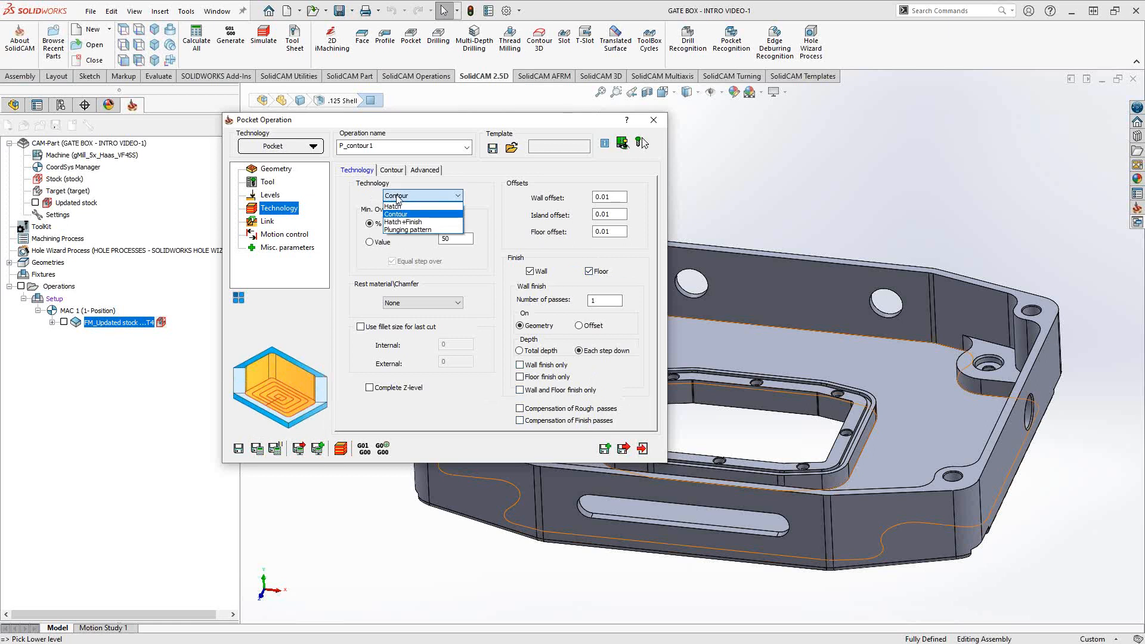
left_click(395, 197)
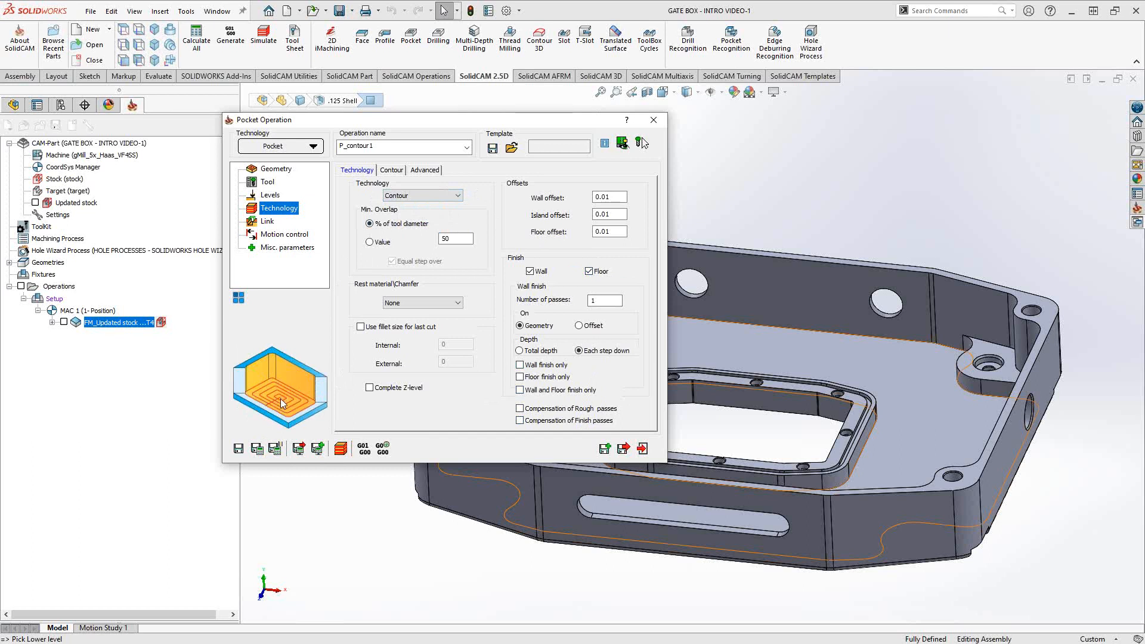
- Try Fillet, Loop and Sharp contour corner options, leaving corner handling at None
left_click(391, 170)
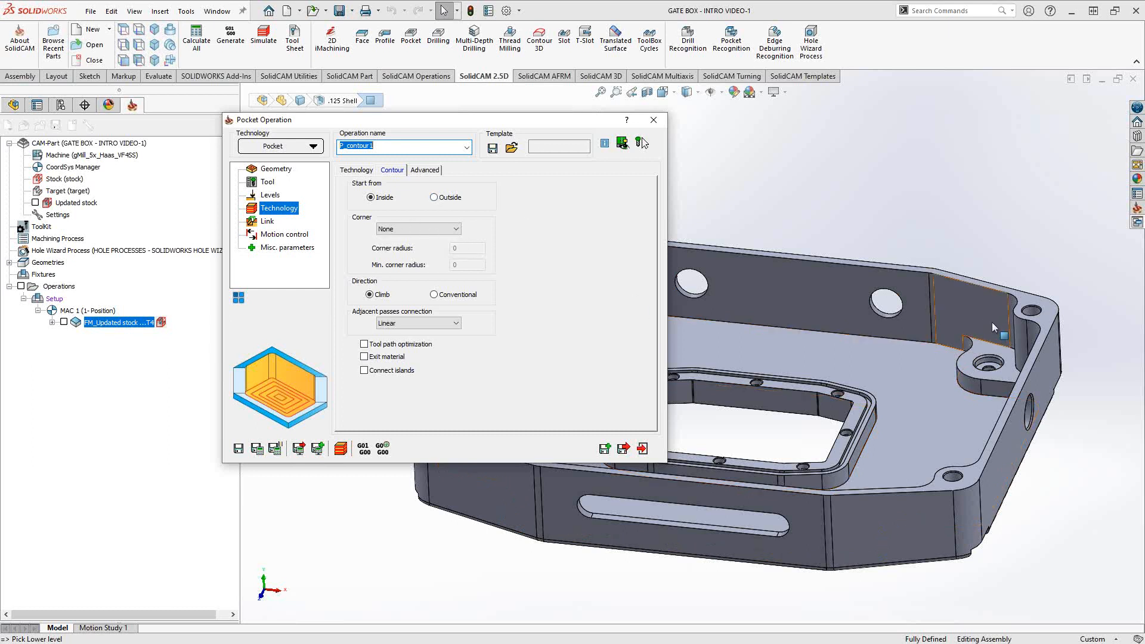
left_click(413, 231)
left_click(393, 250)
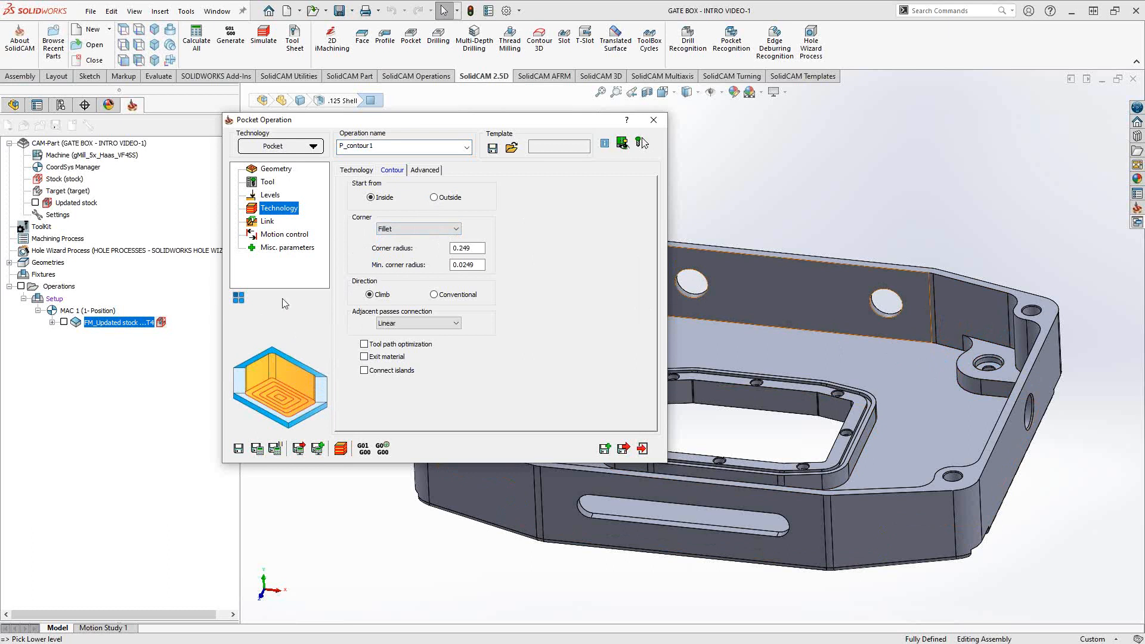
left_click(409, 230)
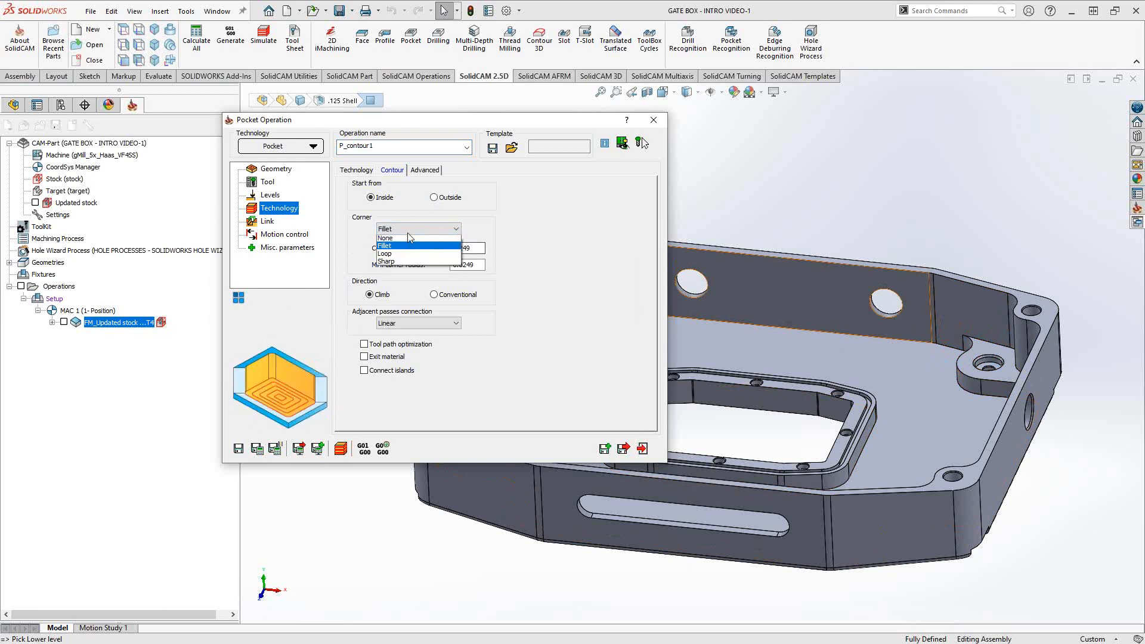
left_click(393, 253)
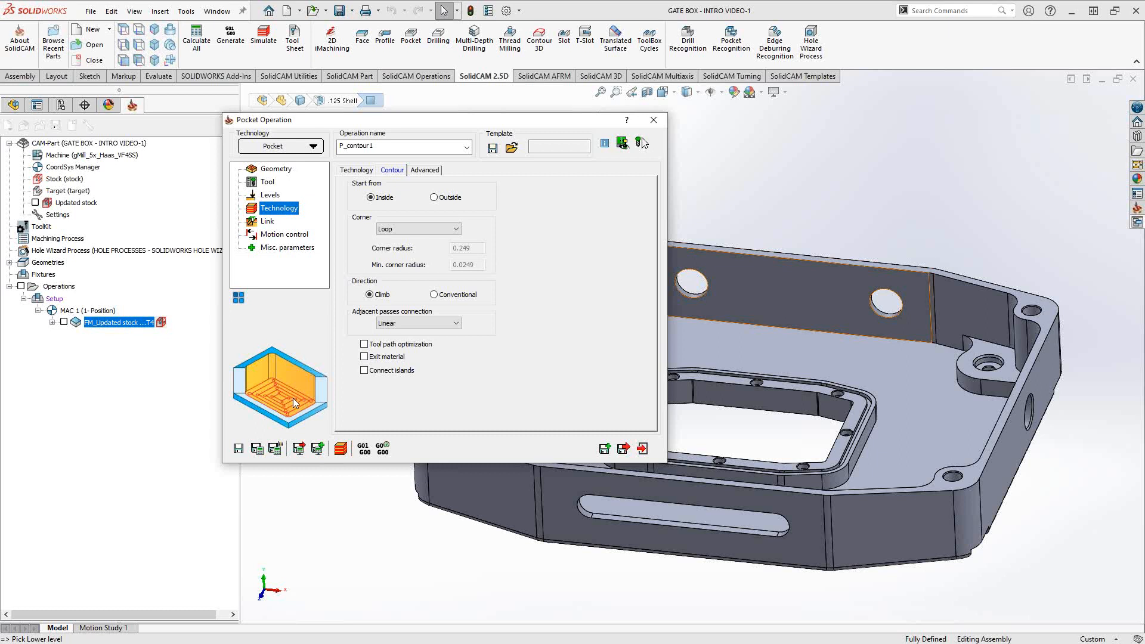
left_click(400, 231)
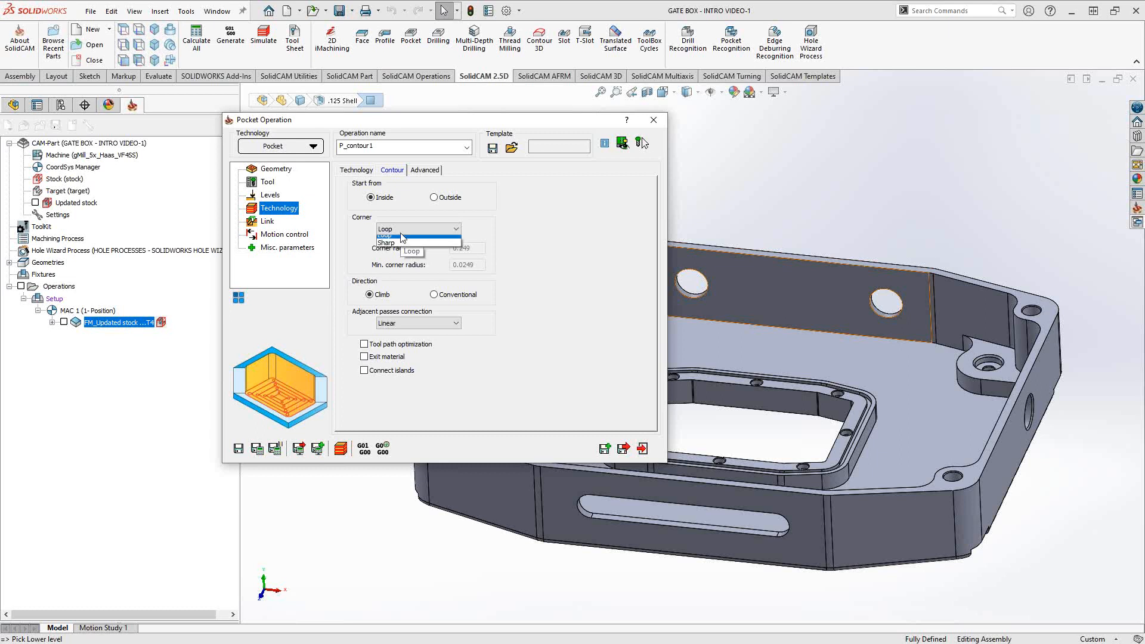
left_click(394, 243)
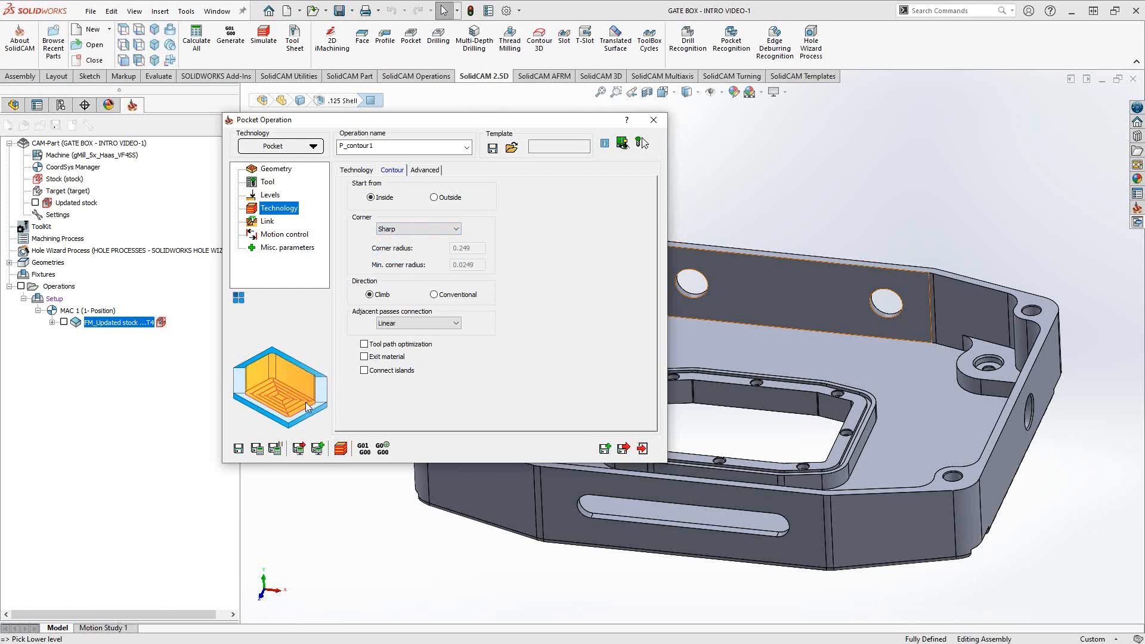
left_click(417, 230)
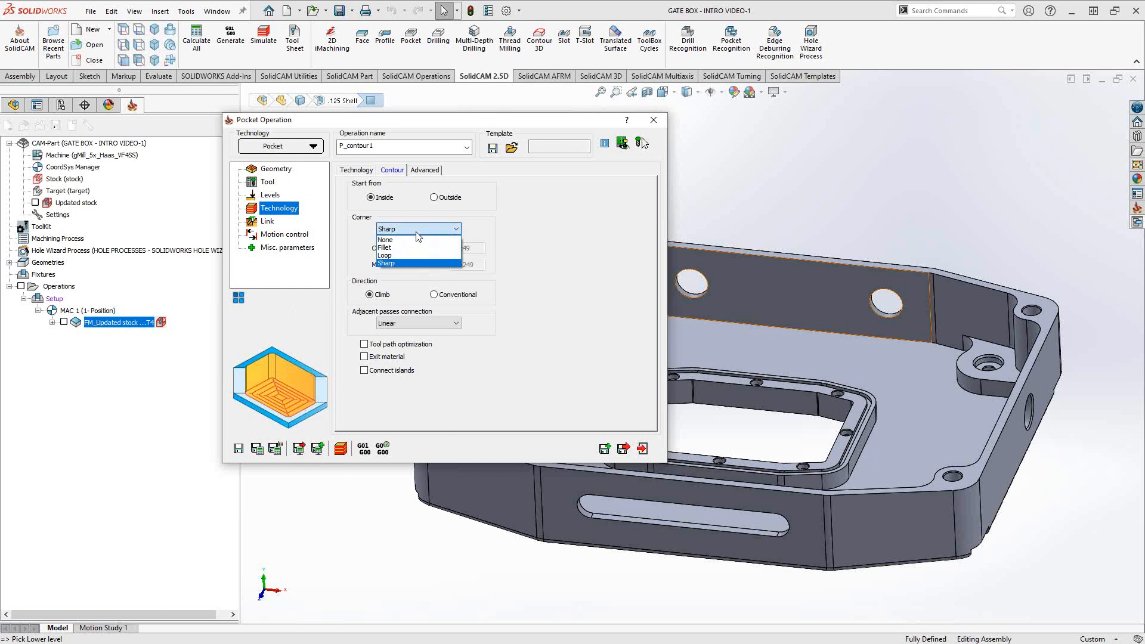
left_click(400, 241)
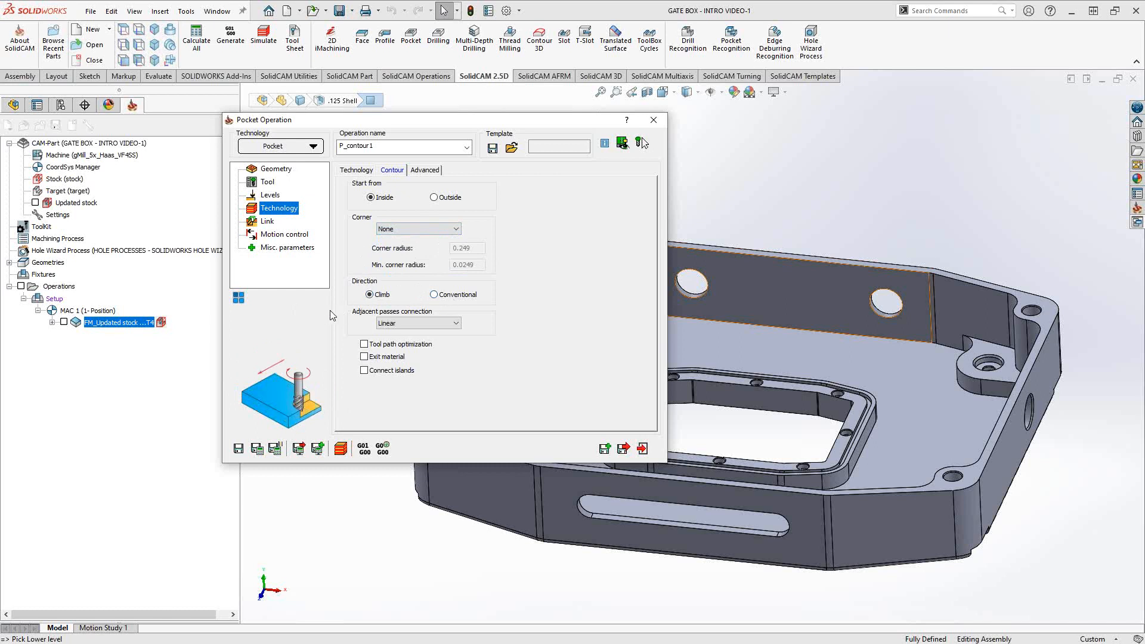
- Try Smooth pass connection, return to Linear, and toggle tool path optimization on and off
left_click(406, 323)
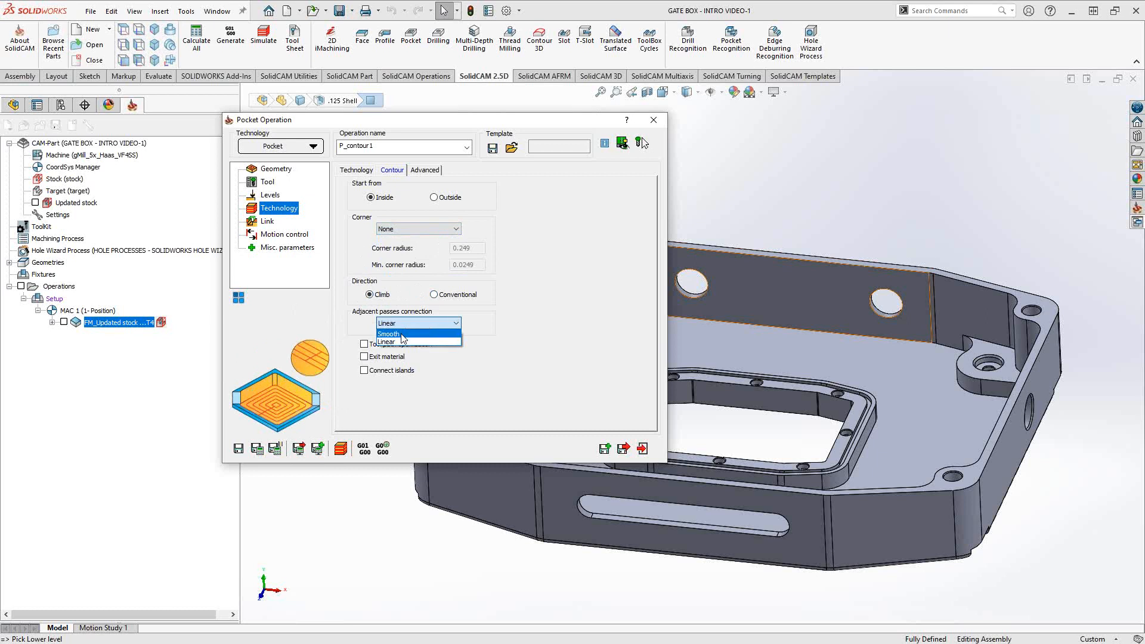
left_click(401, 338)
left_click(403, 324)
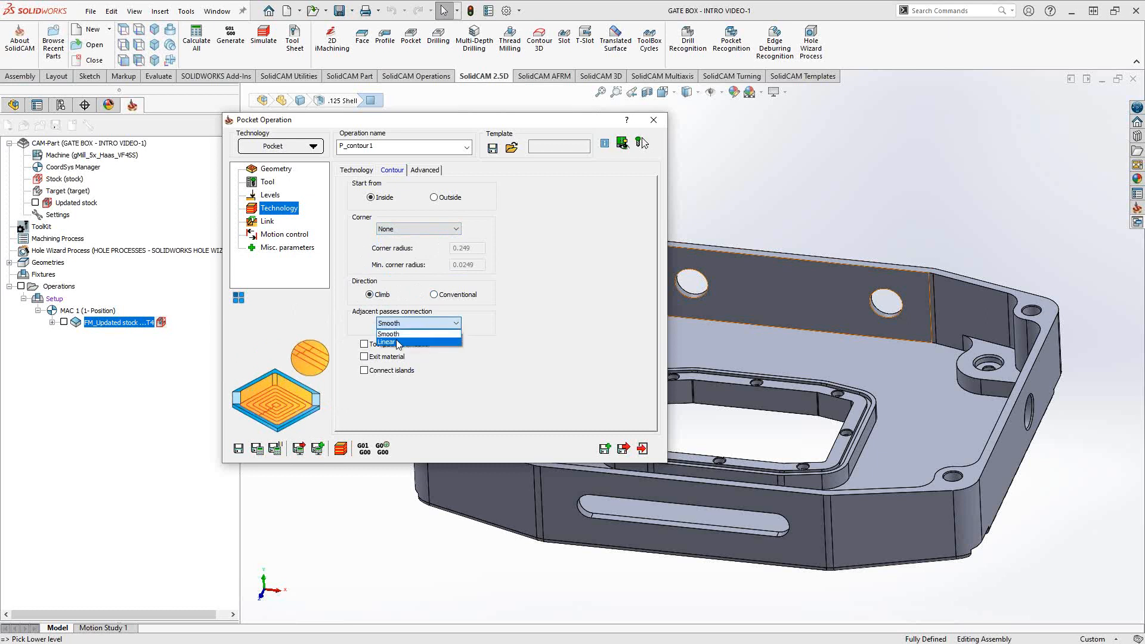
left_click(396, 339)
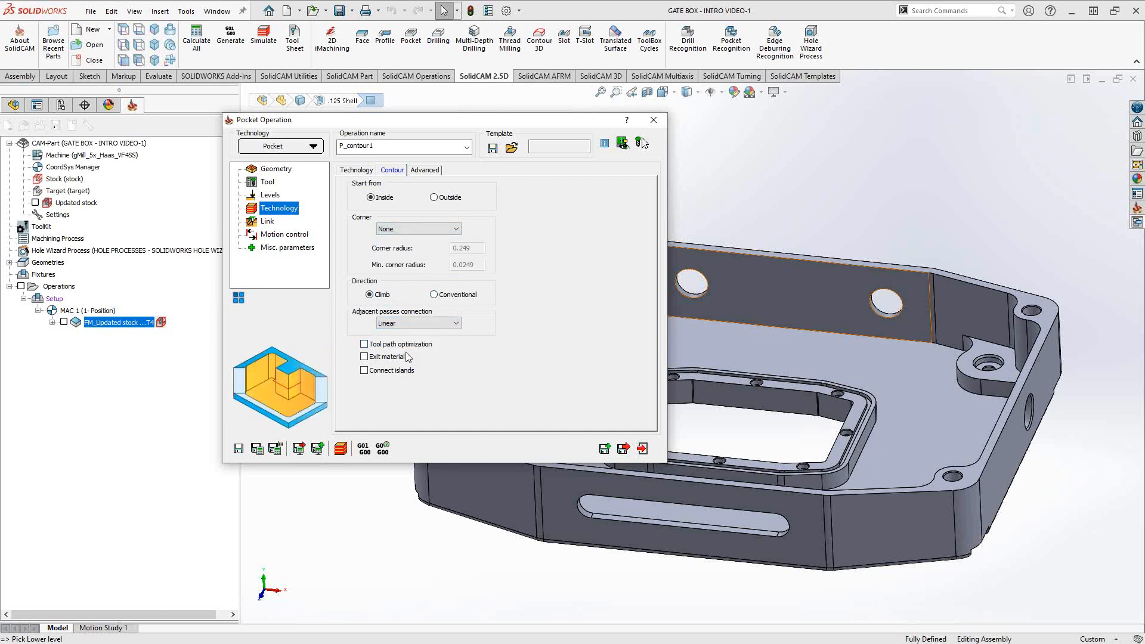
left_click(364, 345)
left_click(364, 345)
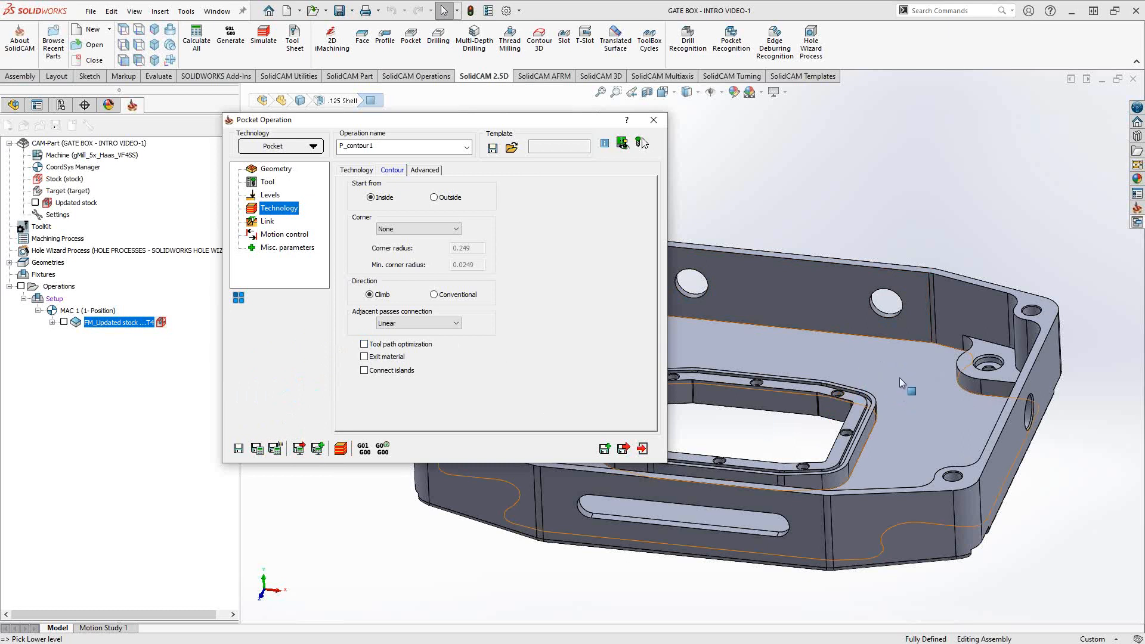
left_click(364, 346)
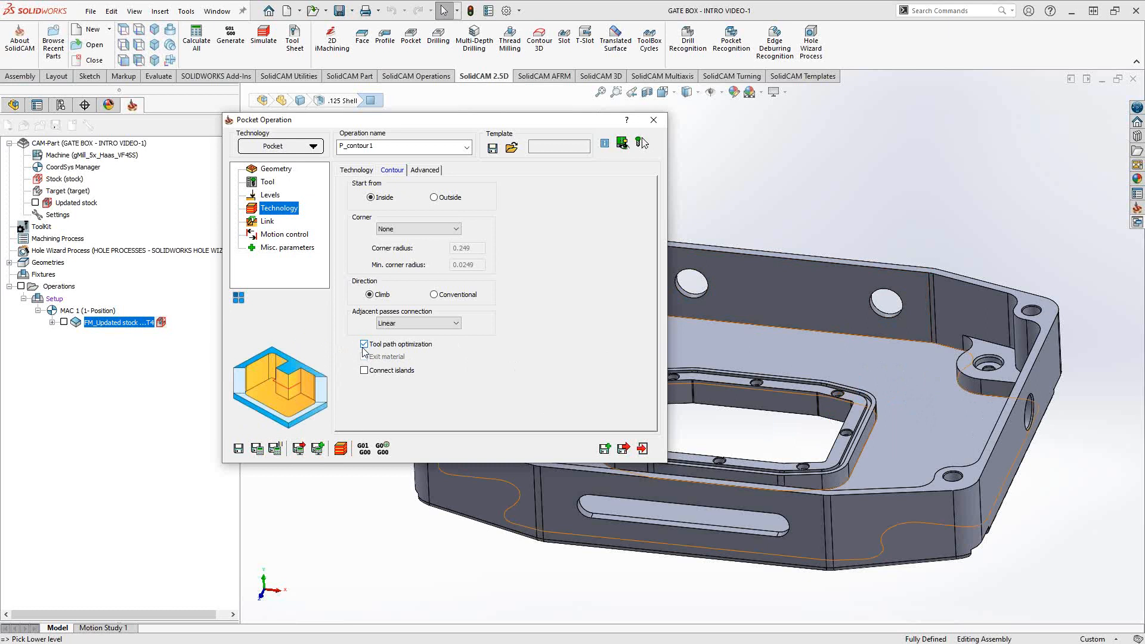
left_click(364, 344)
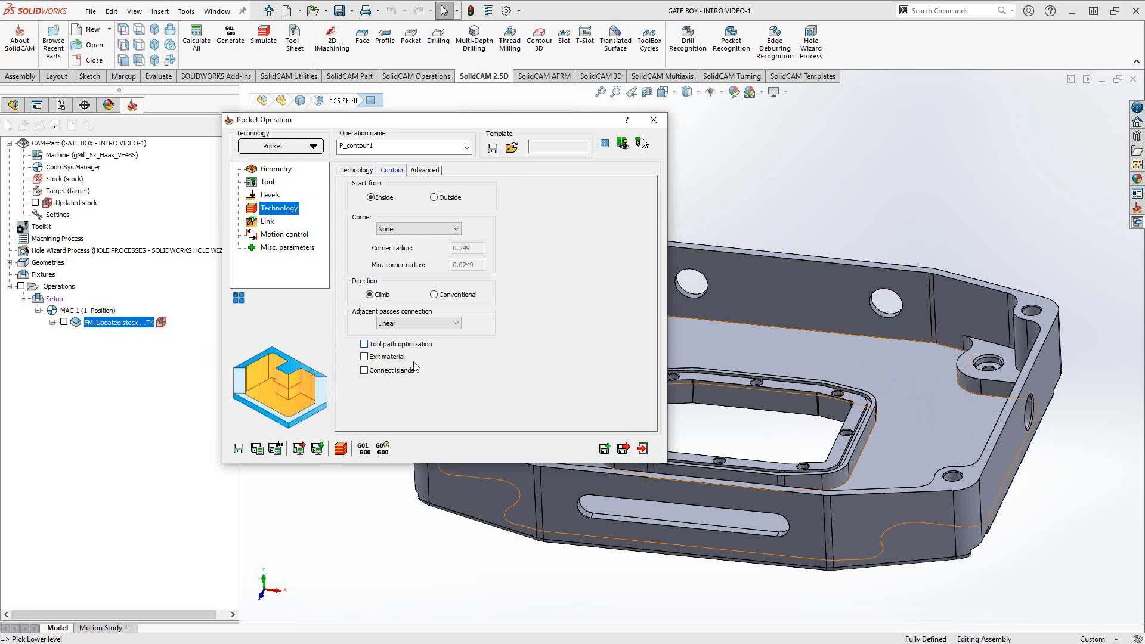
- Leave Exit material and Connect islands switched off
left_click(365, 357)
left_click(364, 357)
left_click(365, 357)
left_click(365, 357)
left_click(365, 371)
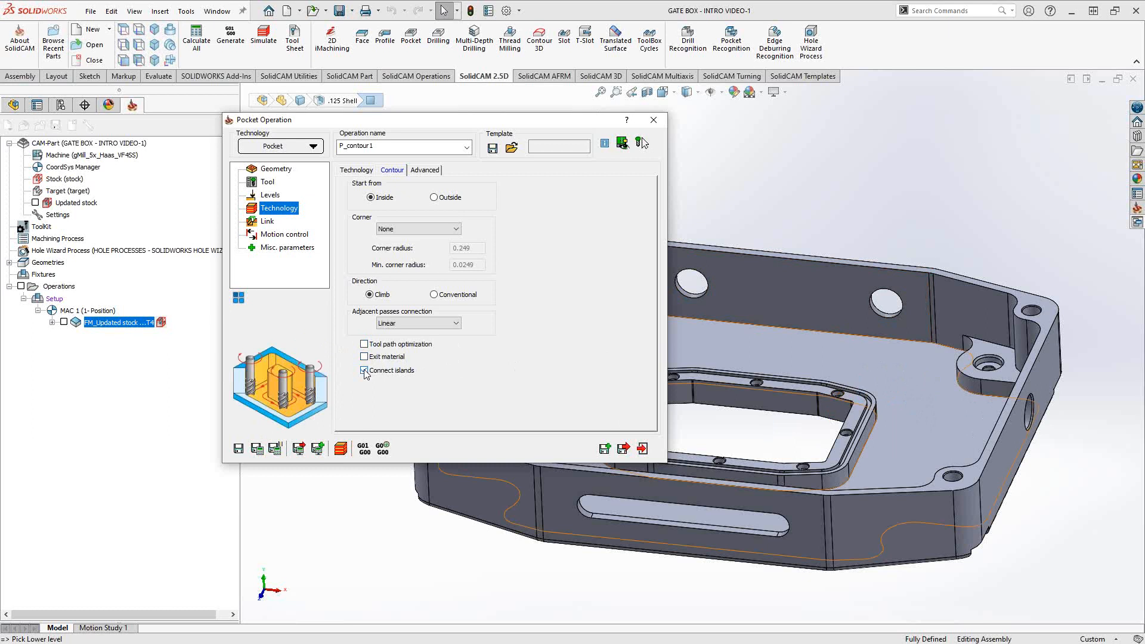
left_click(365, 371)
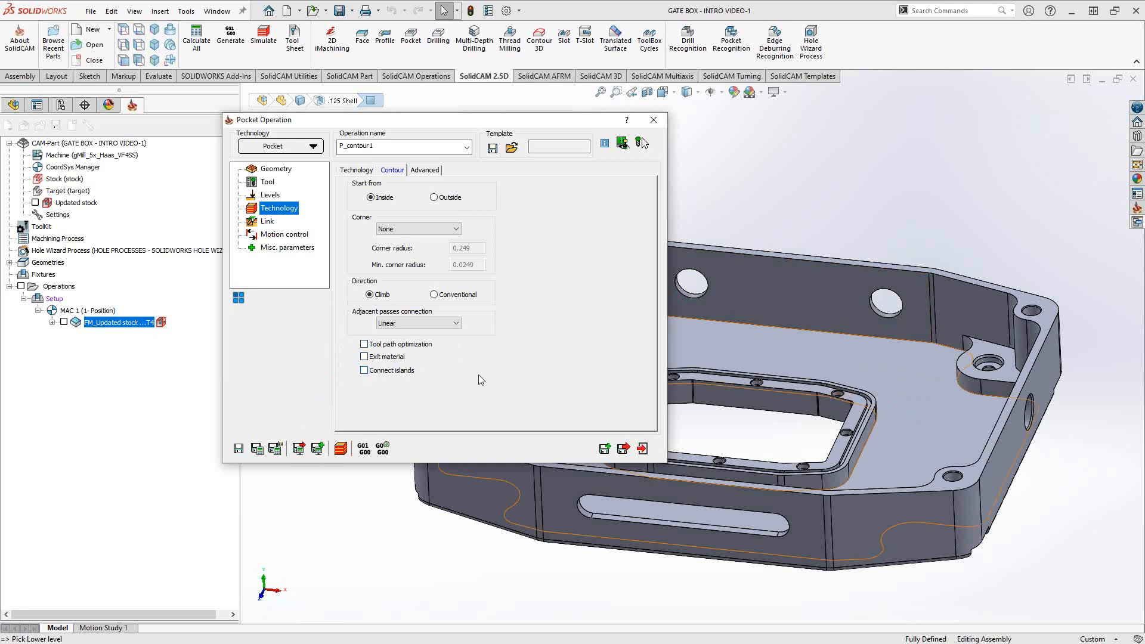
left_click(356, 170)
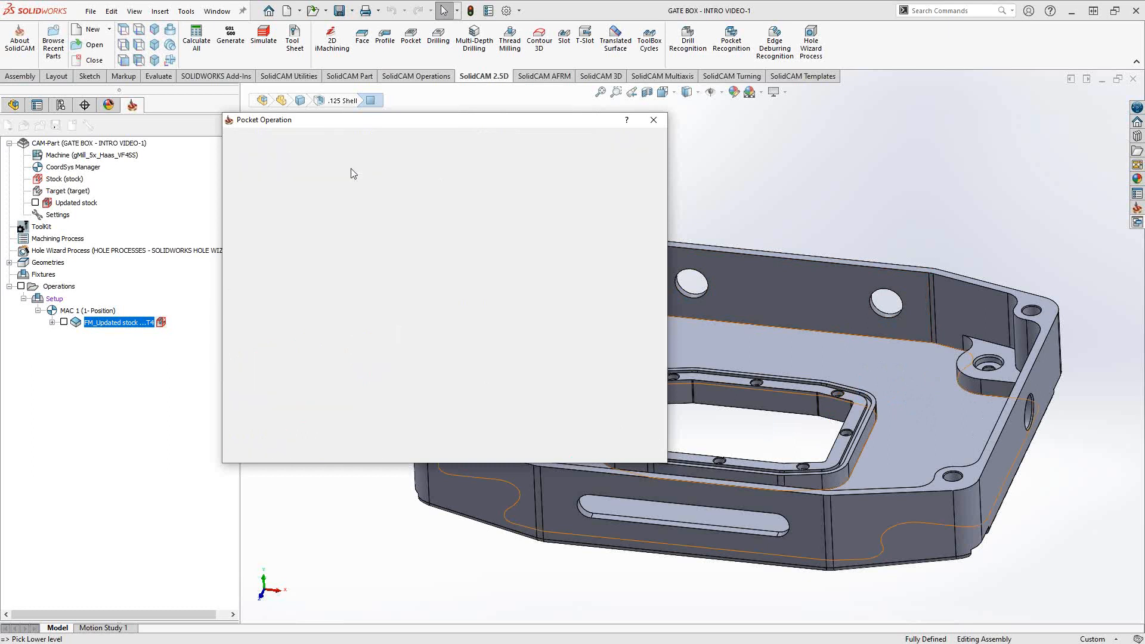
- Switch the pocket technology from Contour to Hatch
left_click(415, 195)
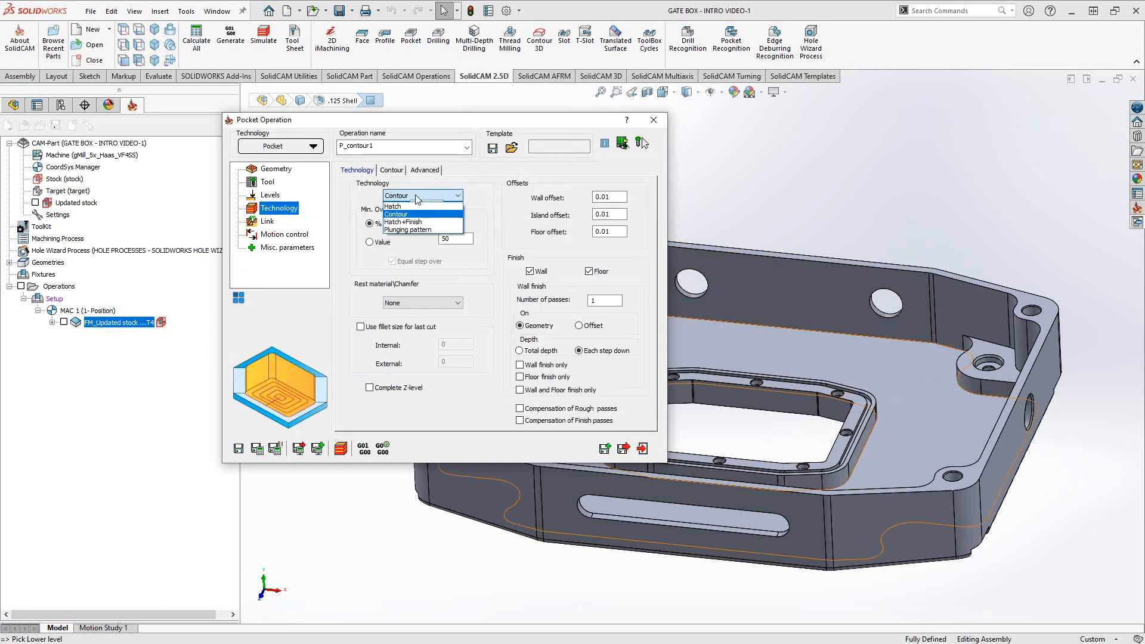
left_click(402, 207)
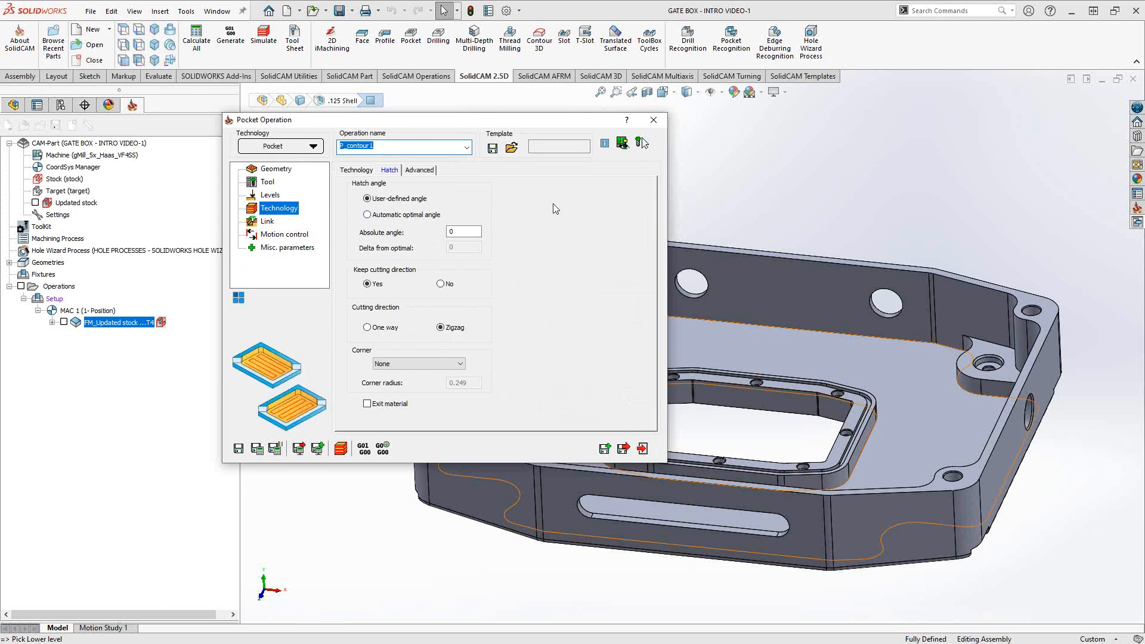
middle_click_drag(896, 387, 892, 346)
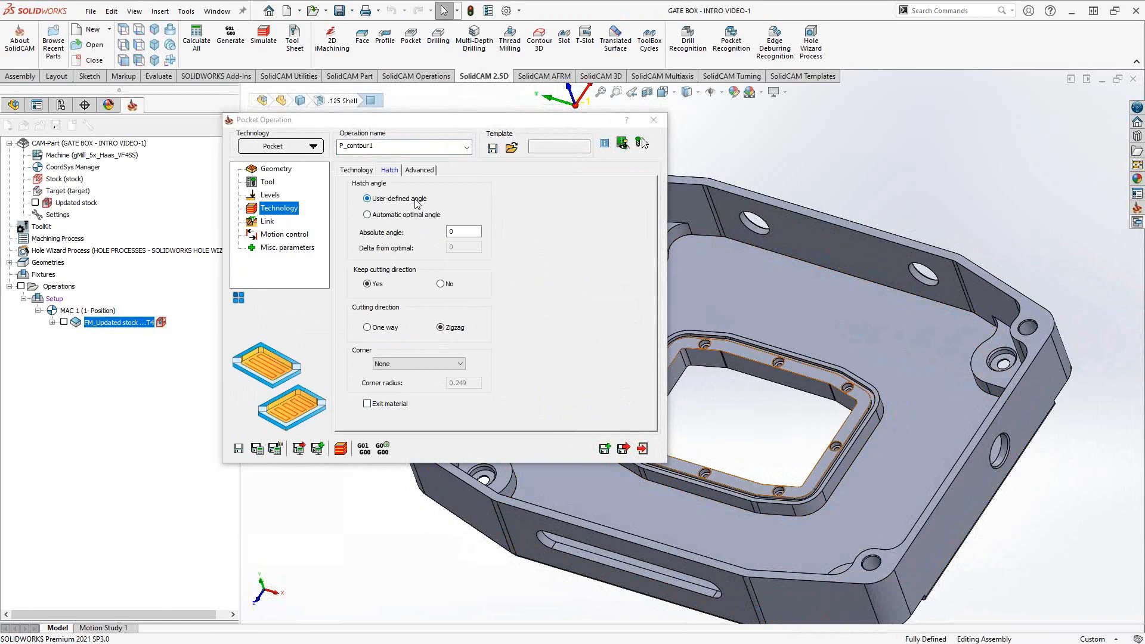
- Set the hatch angle to Automatic optimal angle
double_click(463, 232)
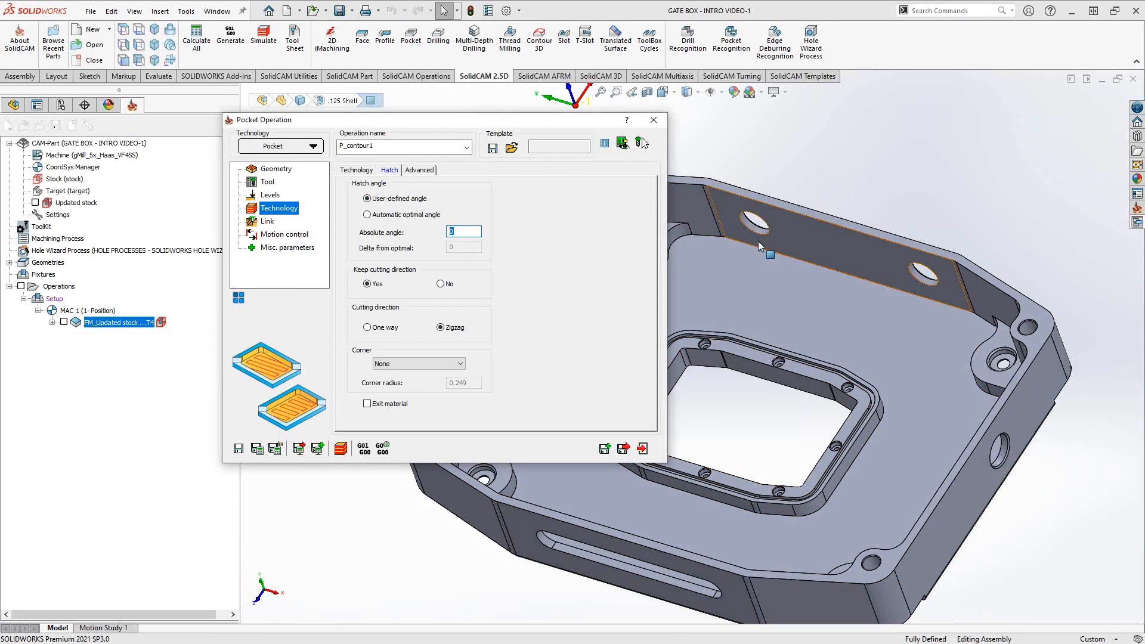
scroll(757, 244, "down", 1)
scroll(738, 263, "up", 4)
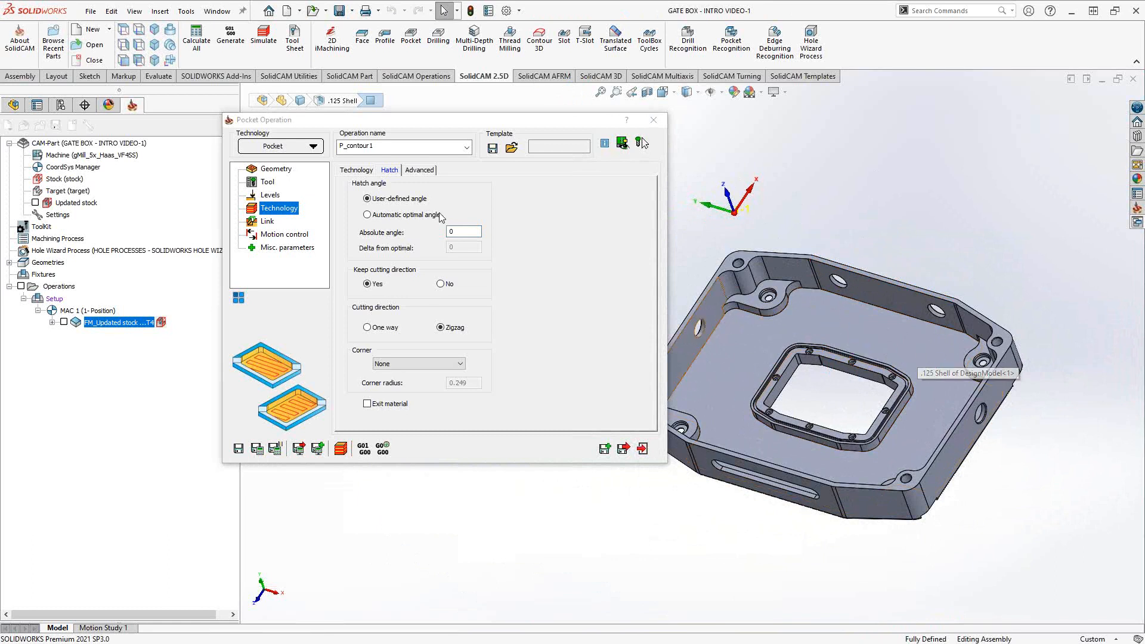
left_click(457, 232)
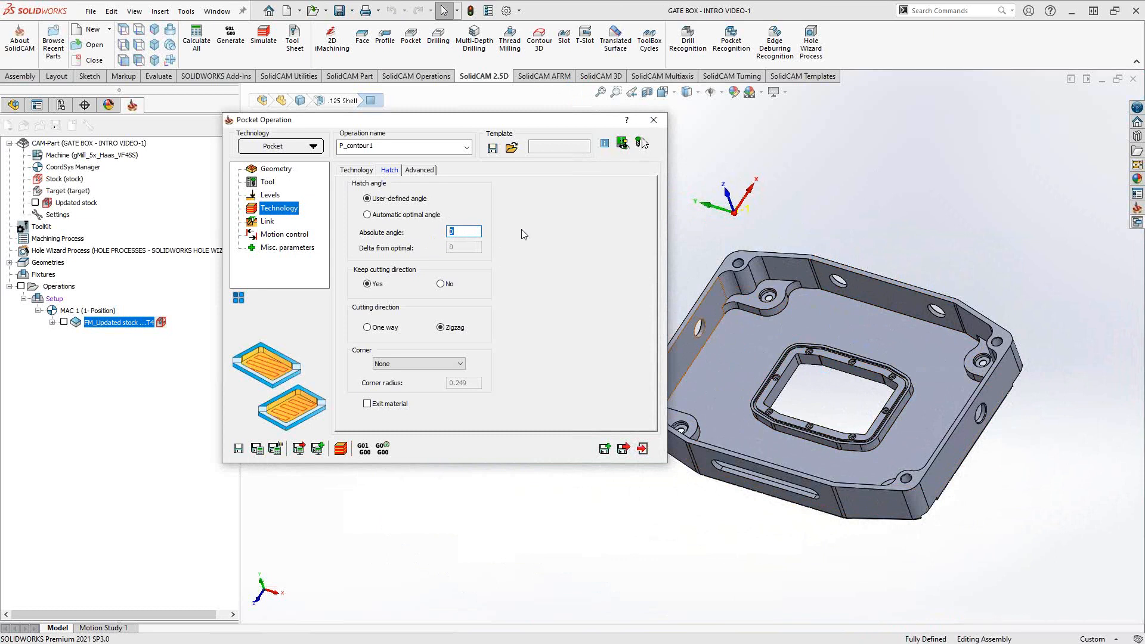
left_click(382, 216)
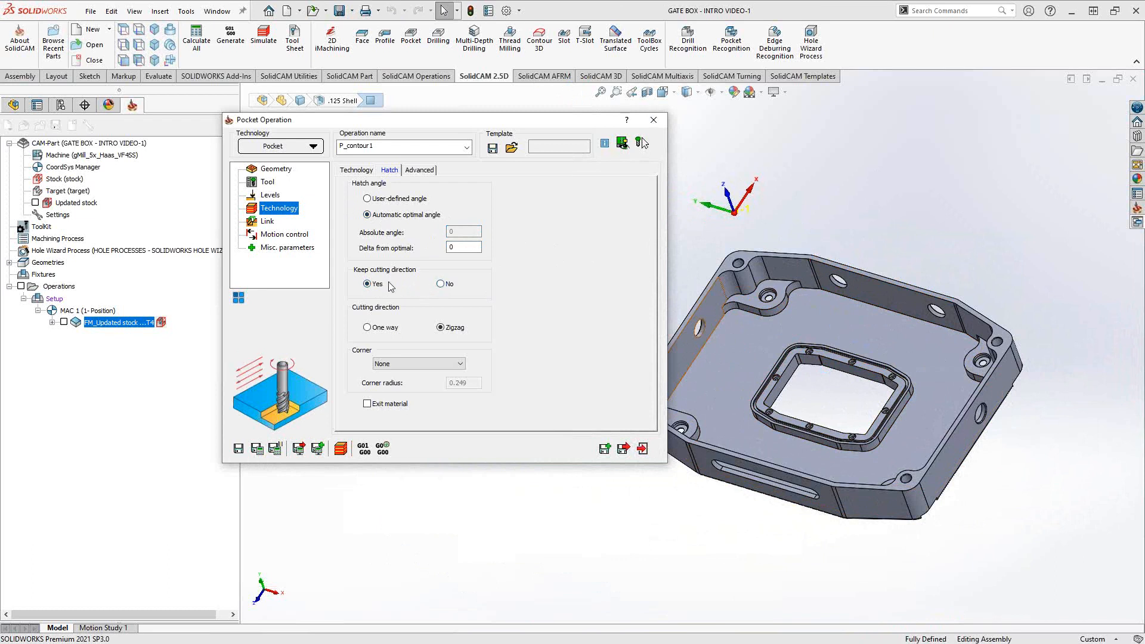
- Try Fillet for the hatch corners, revert to None, and return to the Technology page
mouse_move(379, 334)
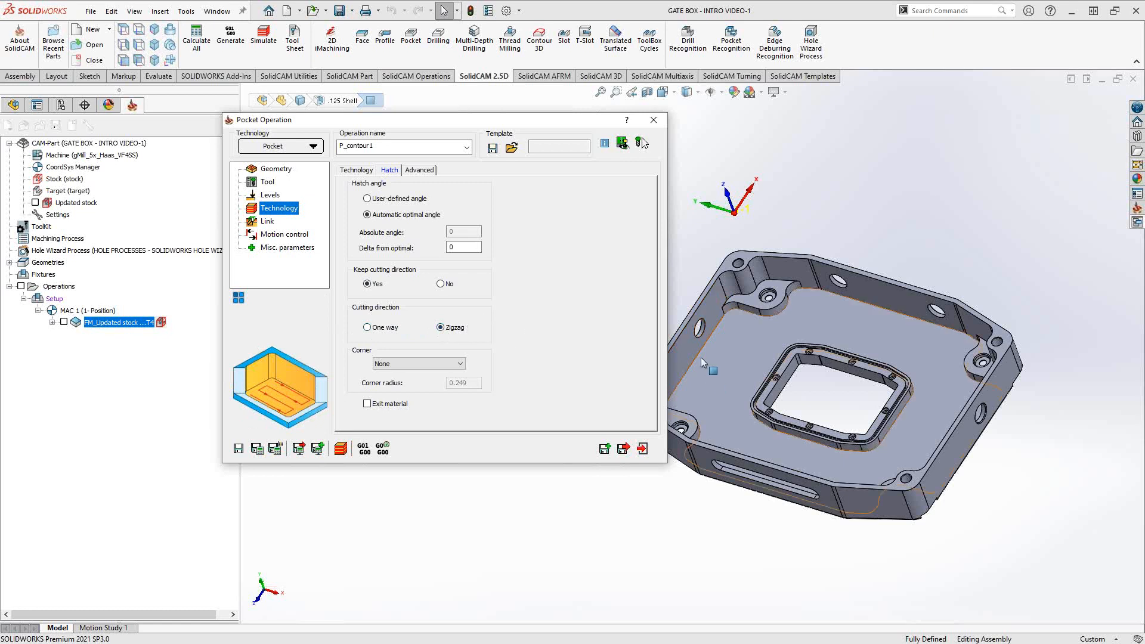
left_click(453, 365)
left_click(450, 378)
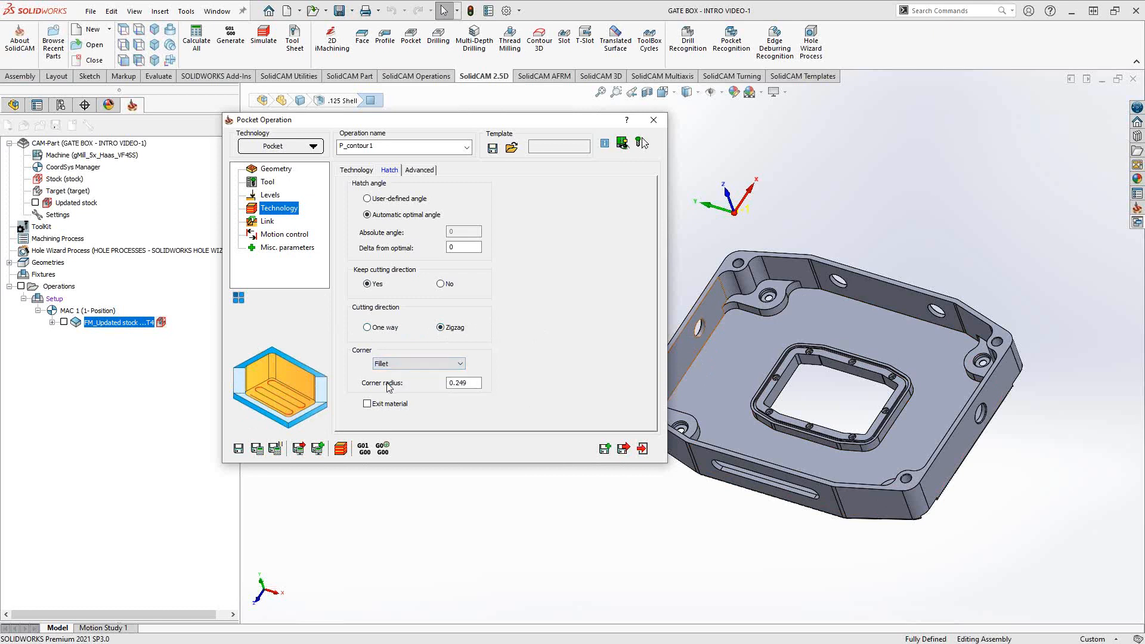
left_click(441, 363)
left_click(413, 372)
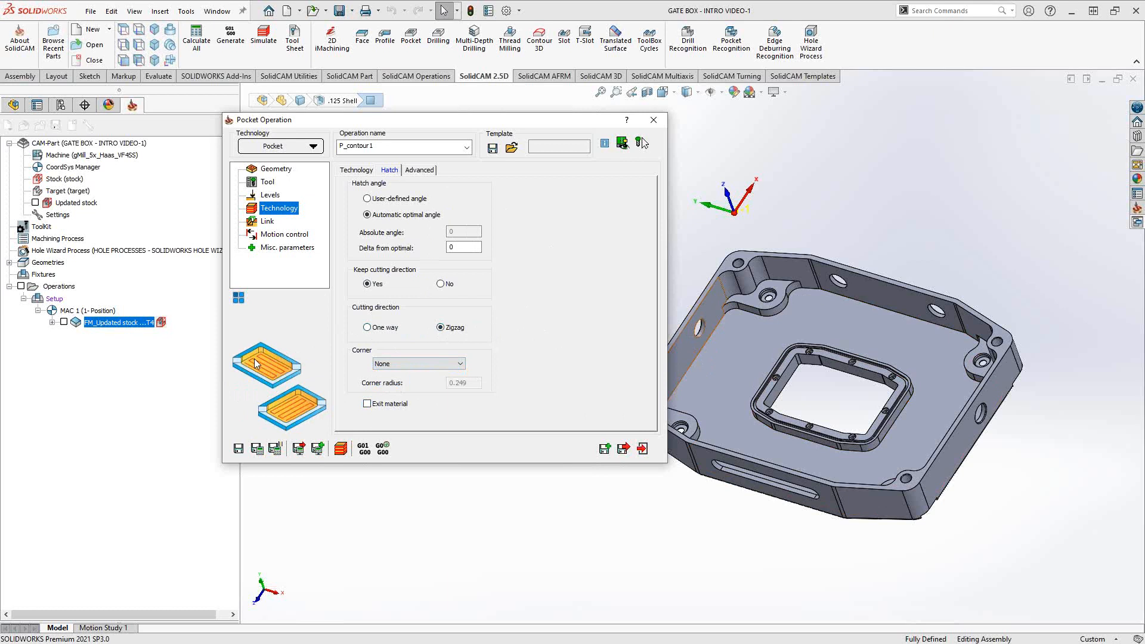
left_click(356, 170)
- Switch the pocket technology to Hatch+Finish and review its settings tab
left_click(411, 196)
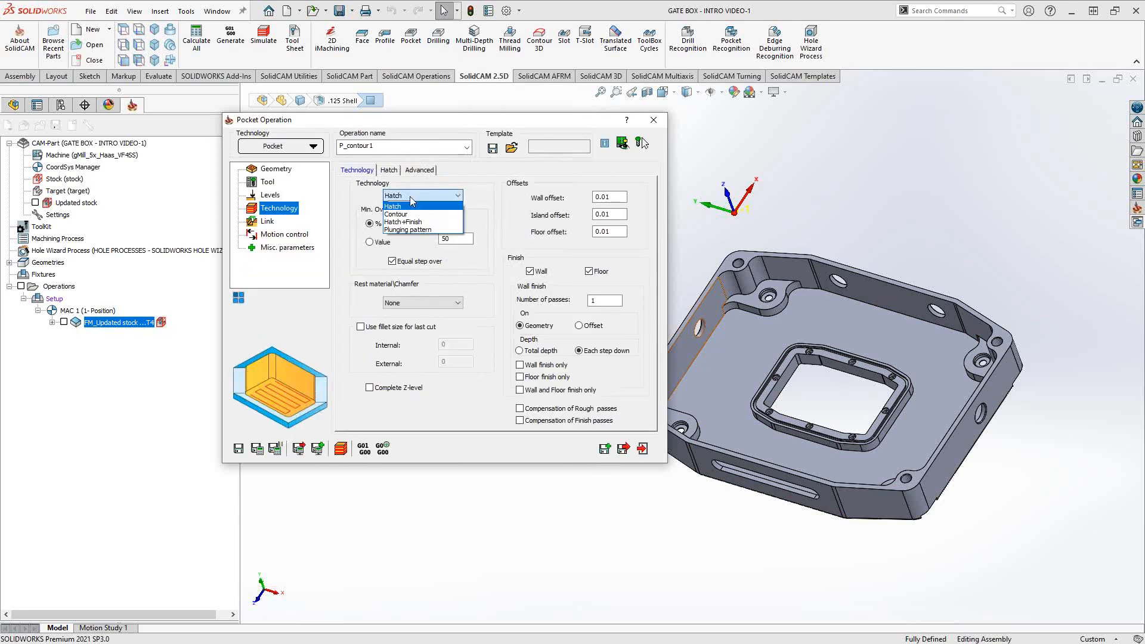
left_click(405, 223)
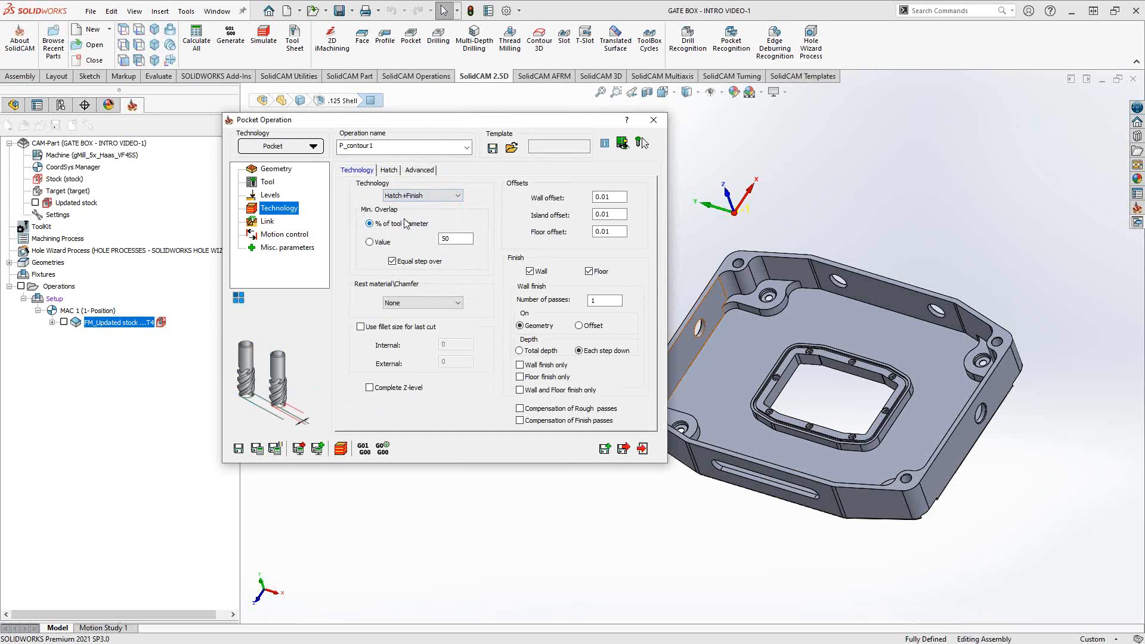
left_click(389, 170)
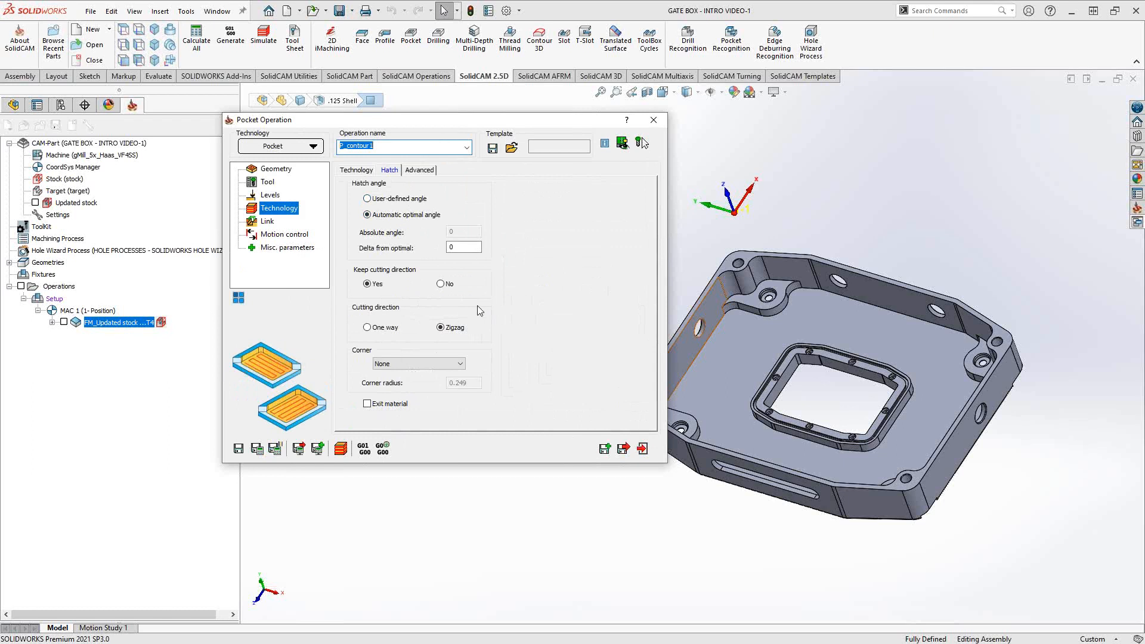
left_click(357, 170)
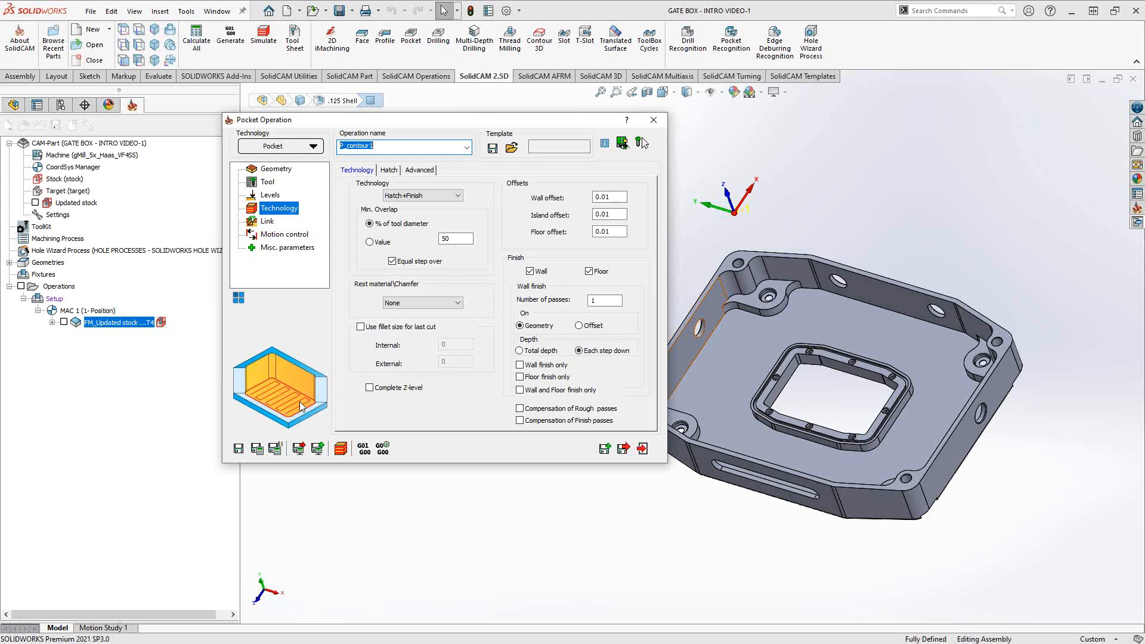
- Try Plunging pattern and check the Link page, then set the technology back to Contour
left_click(457, 197)
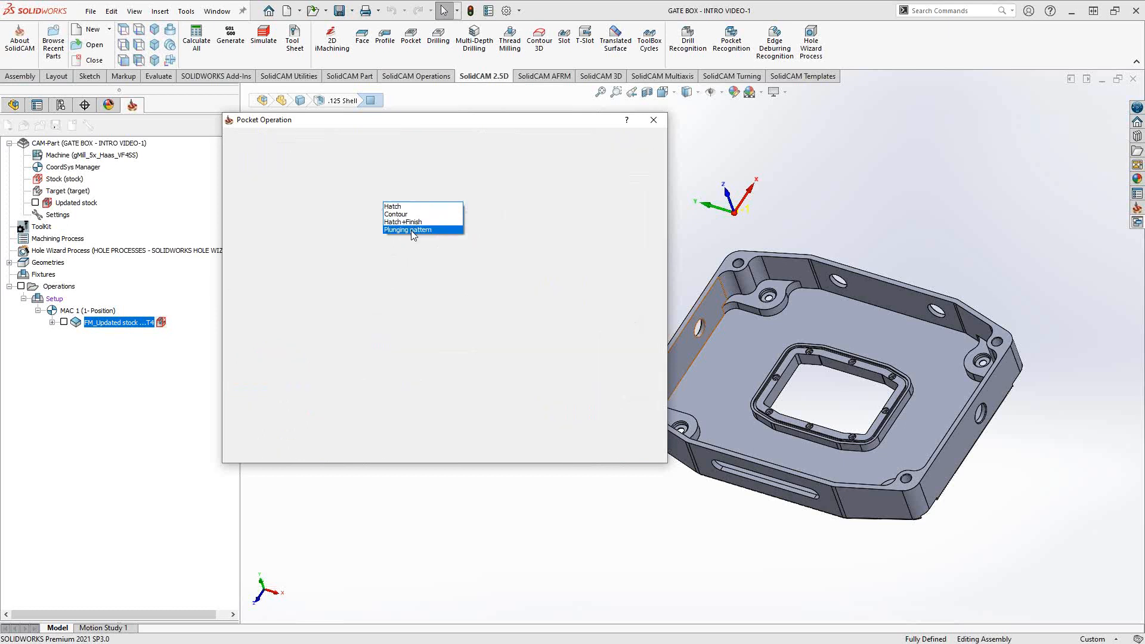
left_click(410, 230)
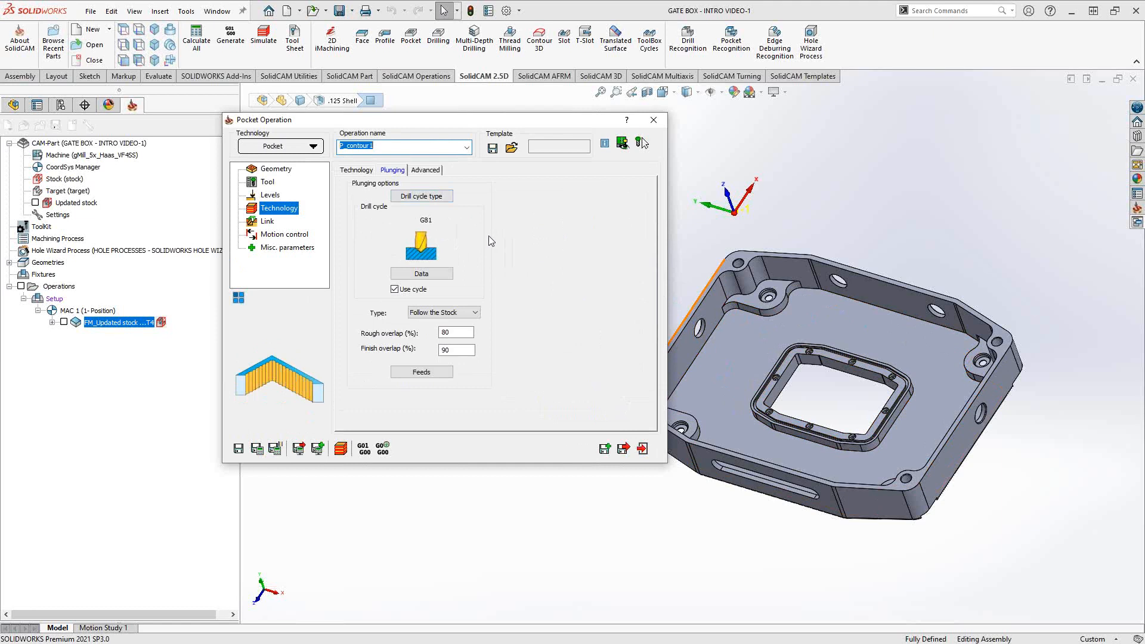
left_click(268, 222)
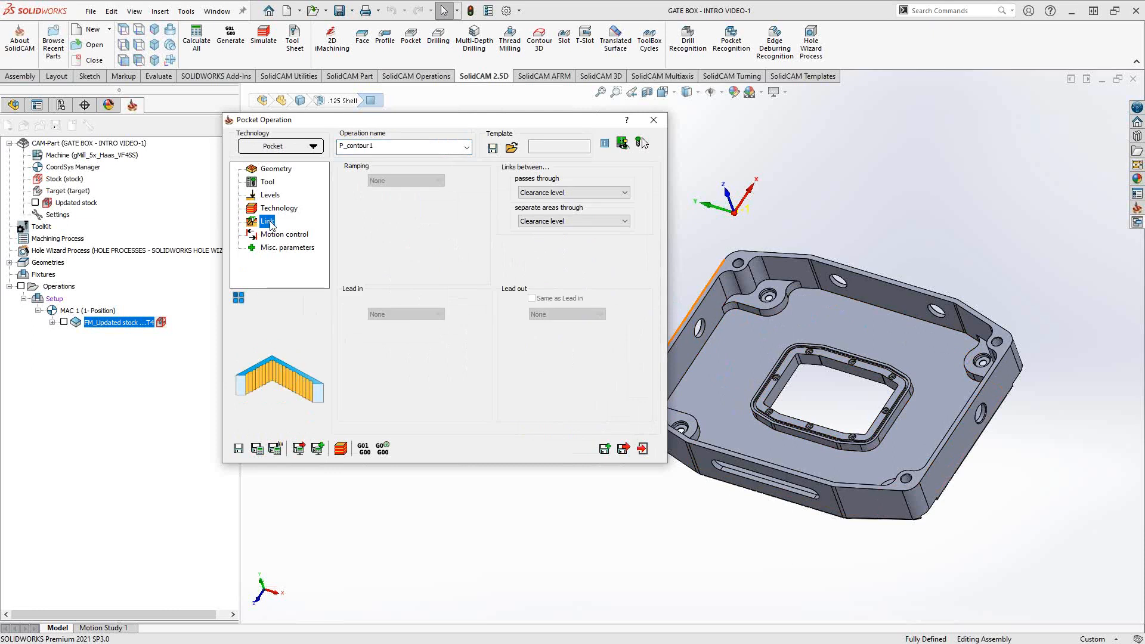
left_click(291, 210)
left_click(356, 170)
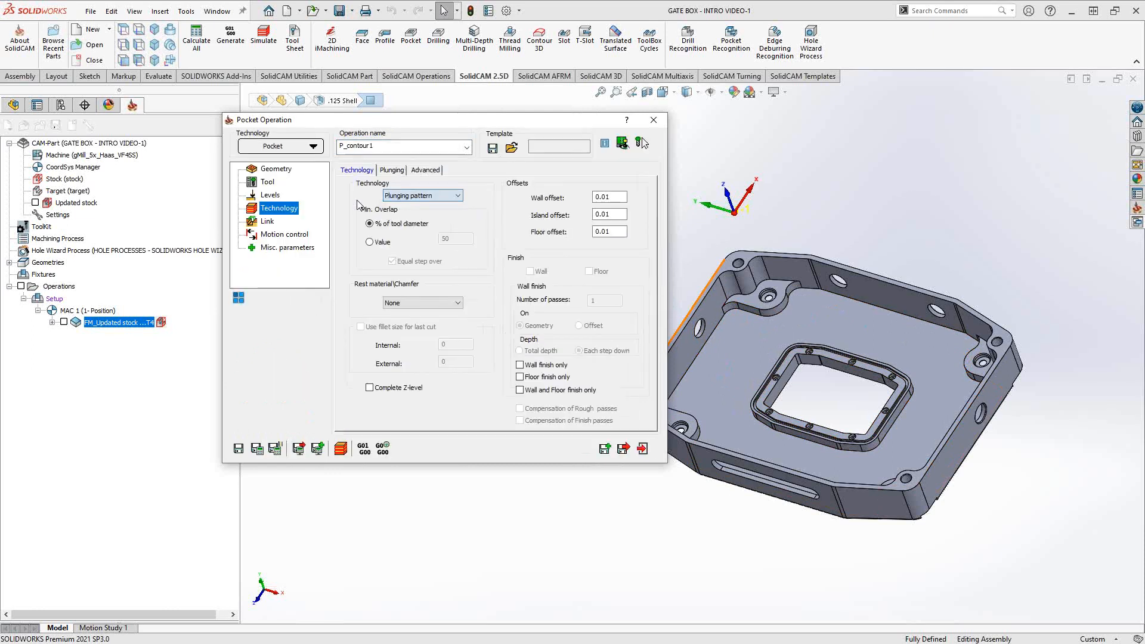
left_click(420, 195)
left_click(395, 213)
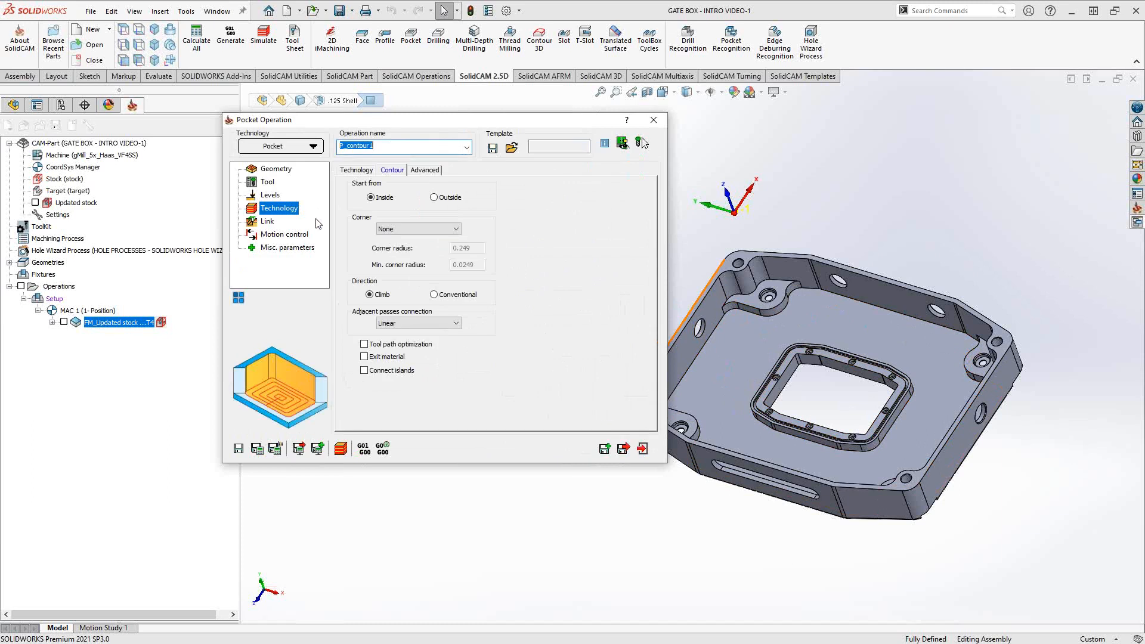
- On the Link page, try vertical, angle, helical and linear ramp-in options
left_click(267, 221)
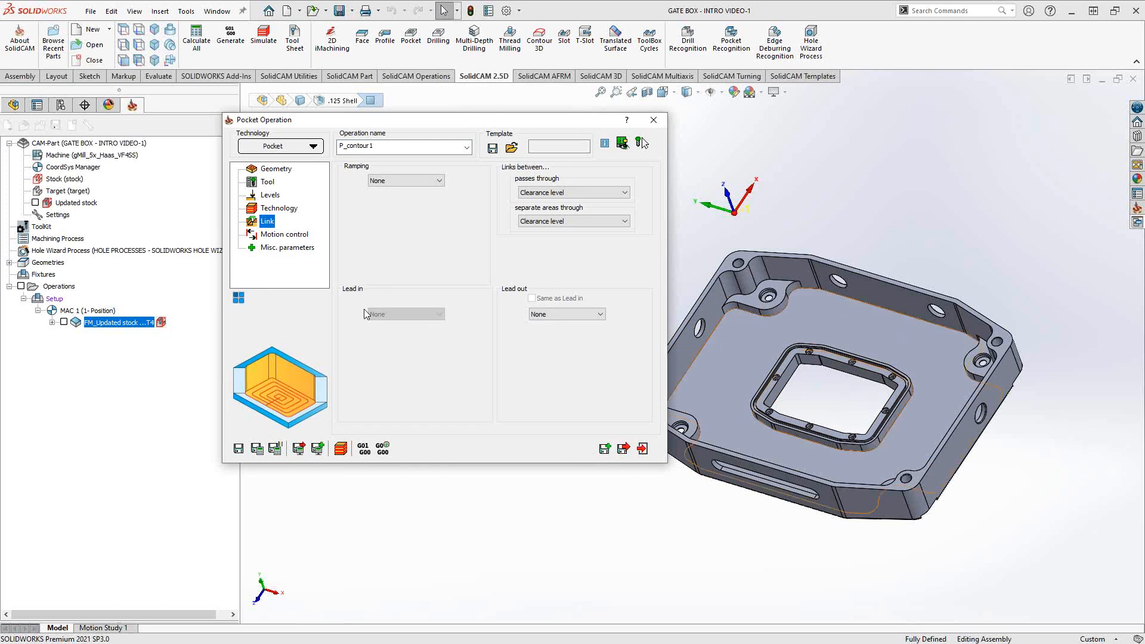
left_click(438, 181)
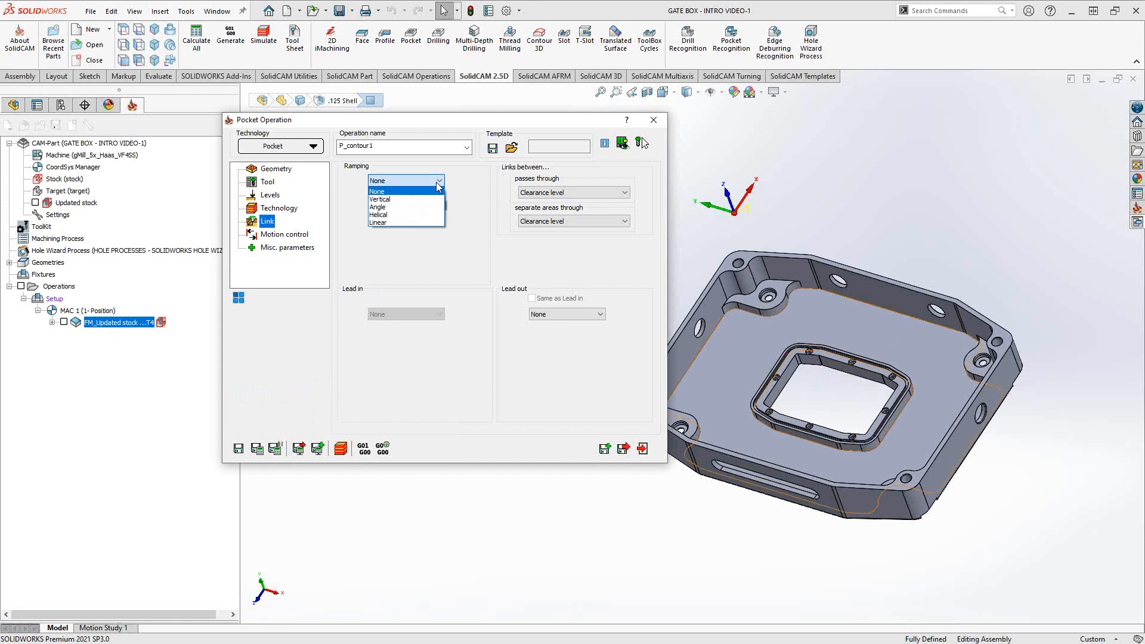
left_click(386, 199)
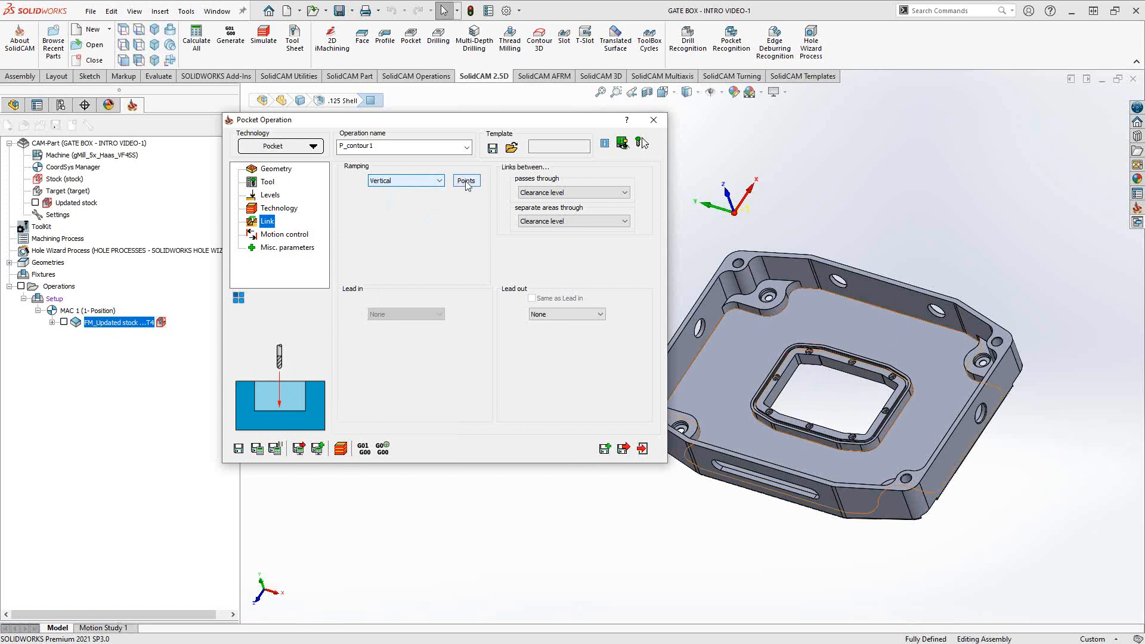
left_click(438, 181)
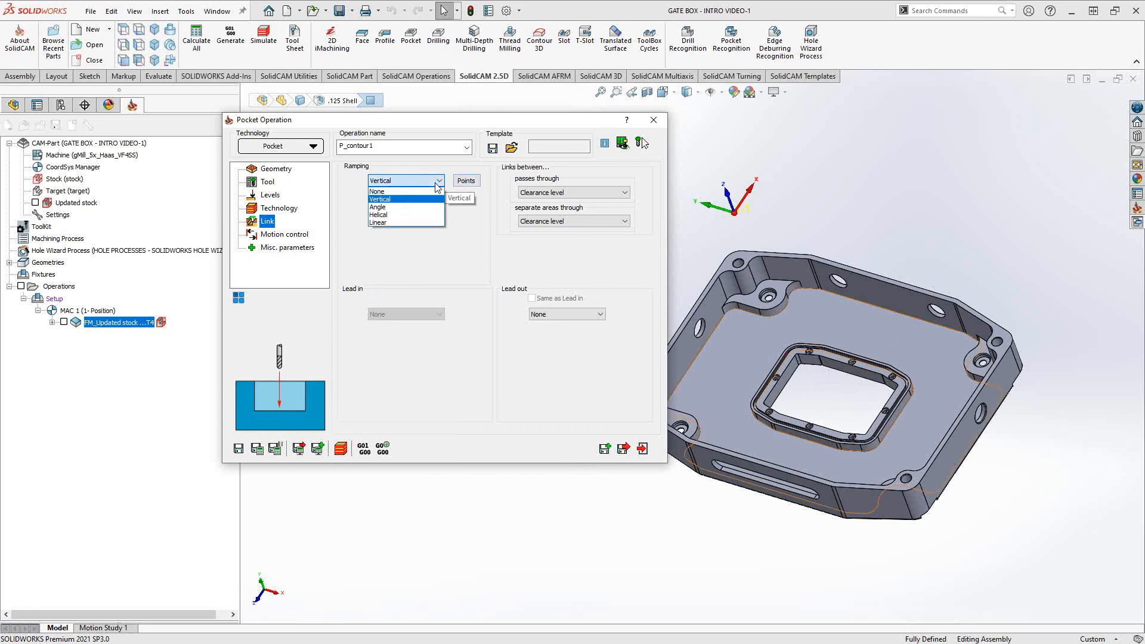
left_click(395, 208)
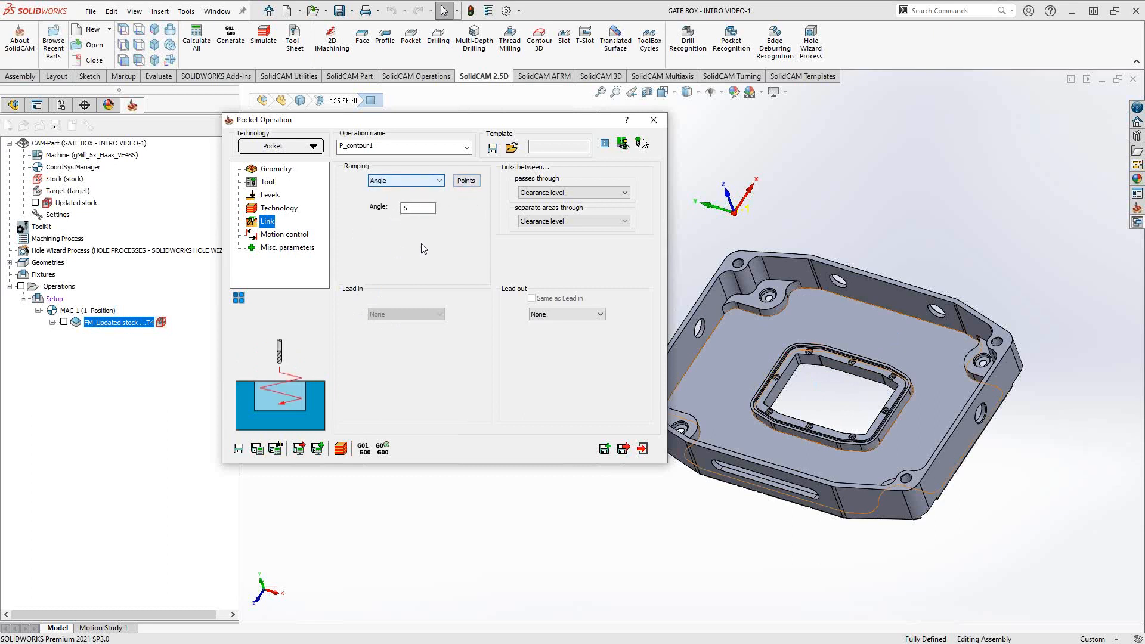
left_click(420, 182)
left_click(393, 215)
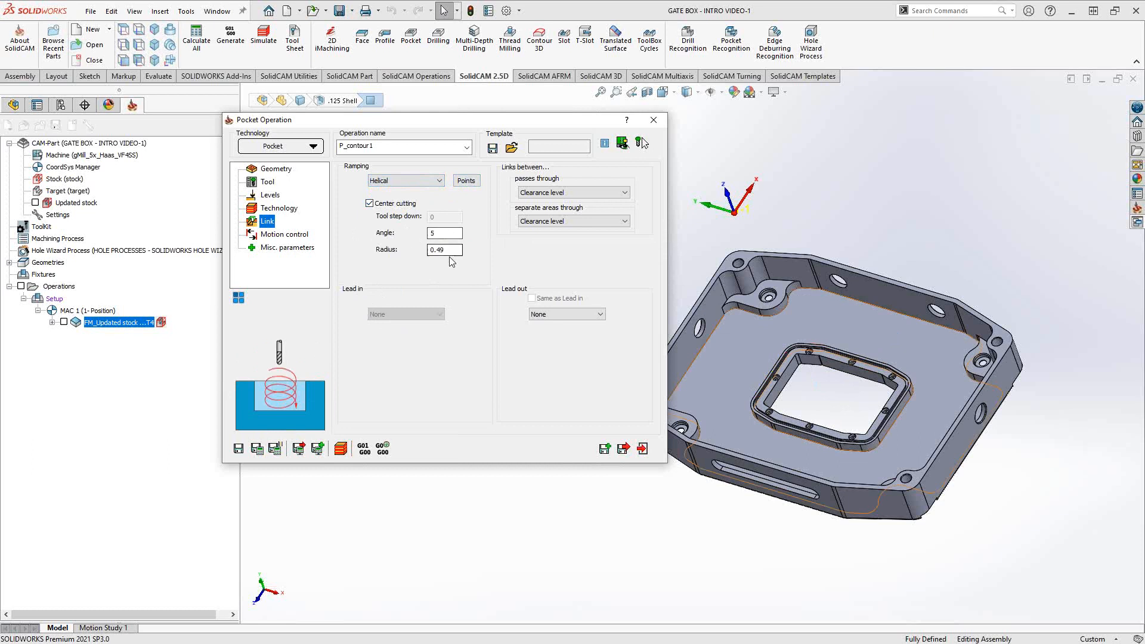
left_click(371, 204)
left_click(370, 204)
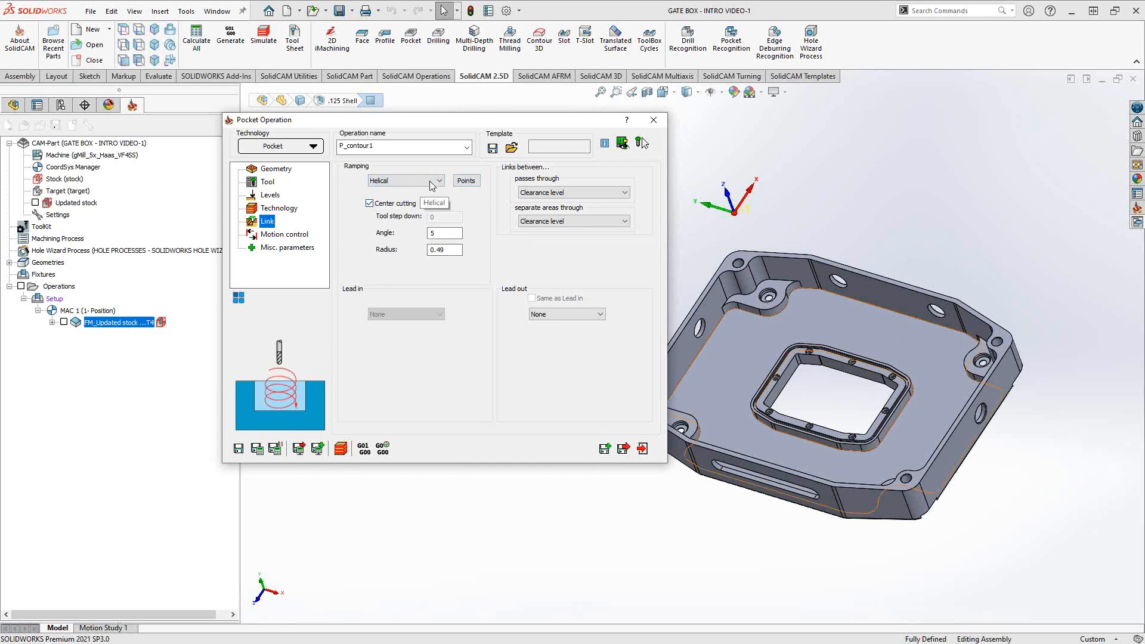
left_click(432, 181)
left_click(380, 227)
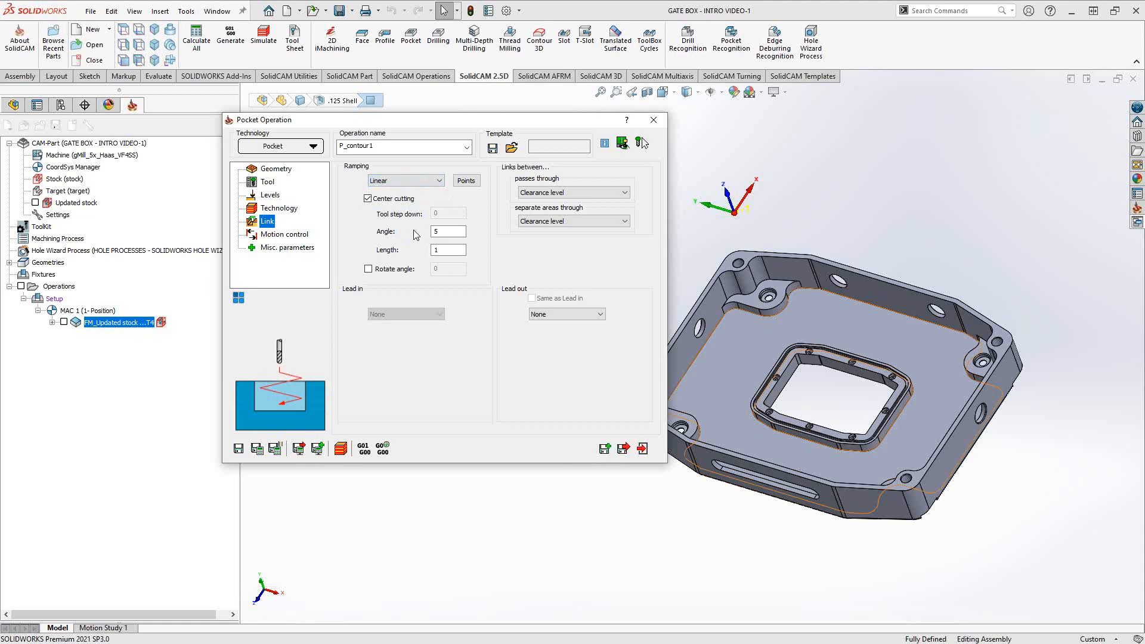
- Set ramping to None, keep lead-out None, and save and calculate P_contour1
left_click(428, 182)
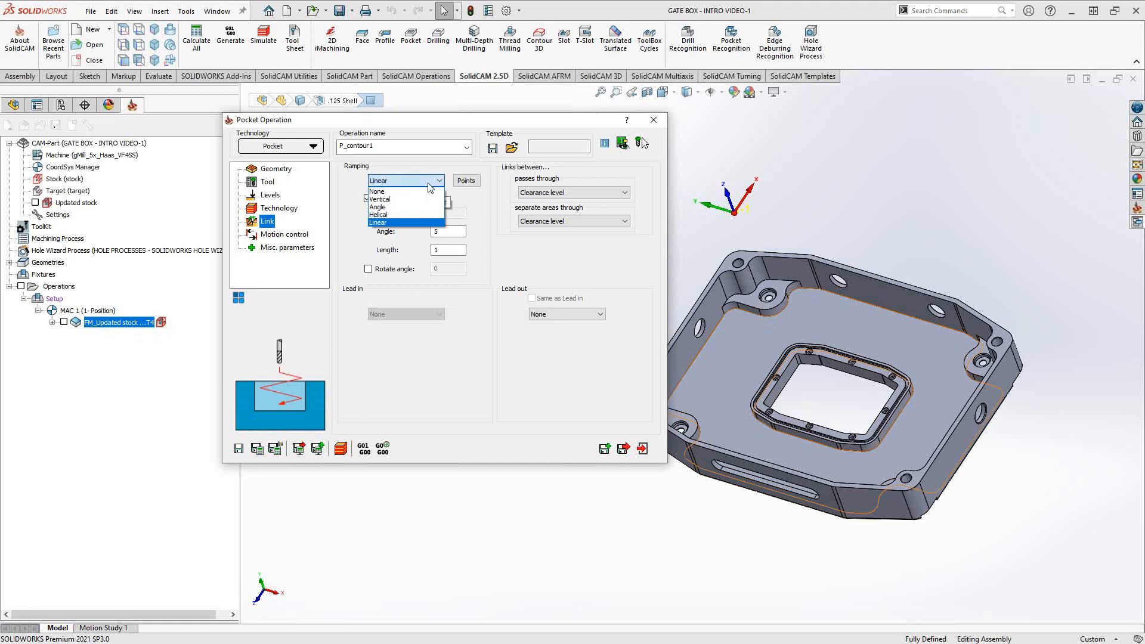
left_click(391, 192)
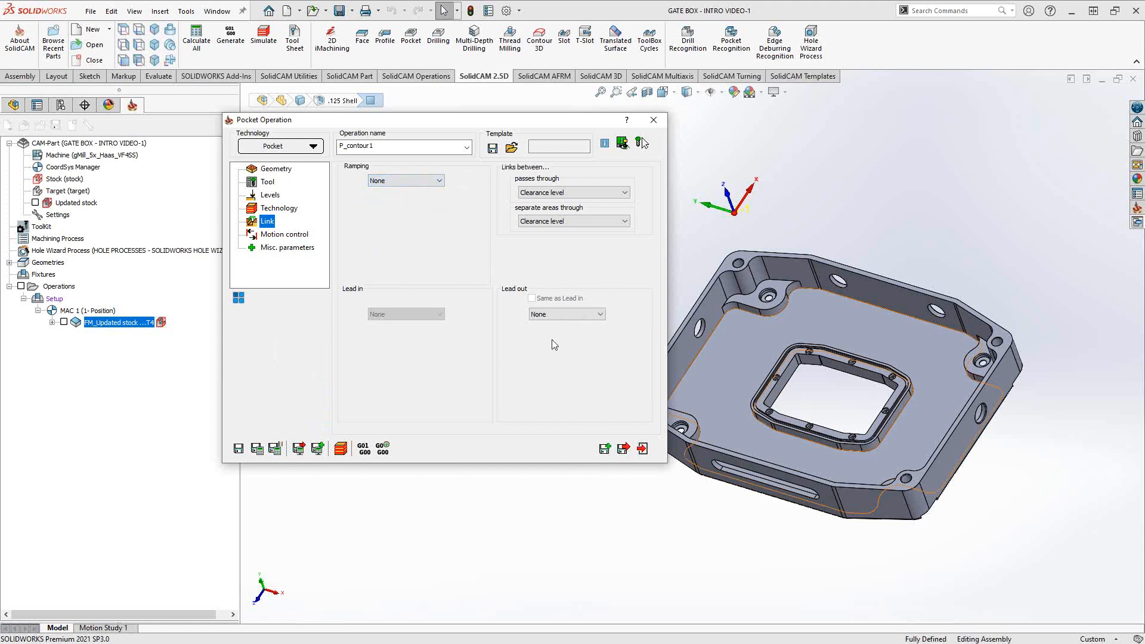
left_click(575, 316)
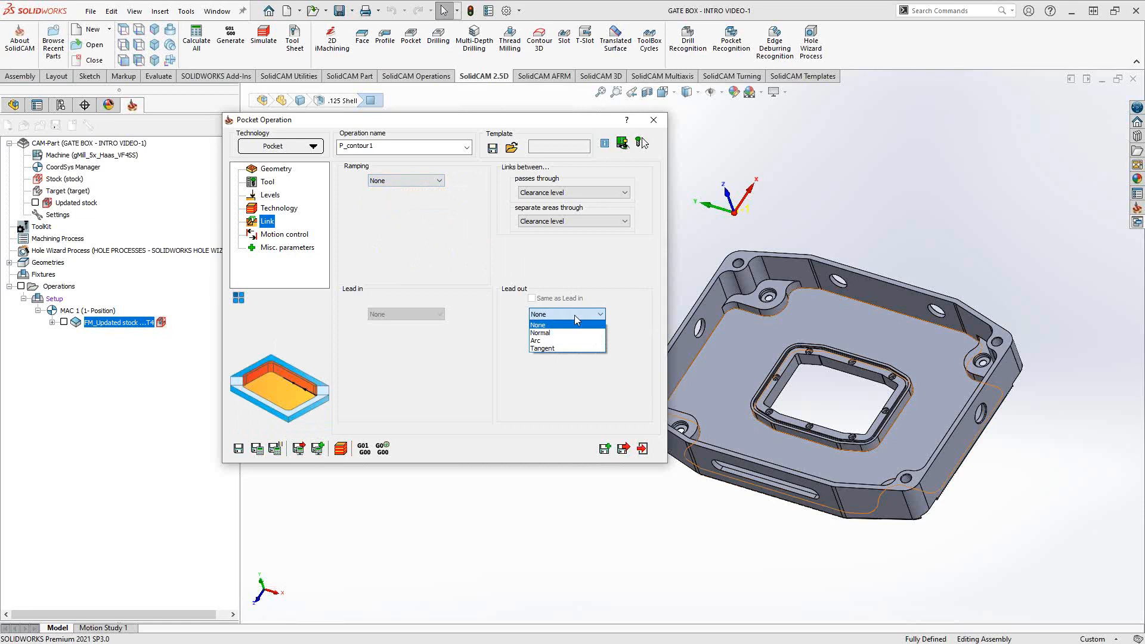
left_click(451, 270)
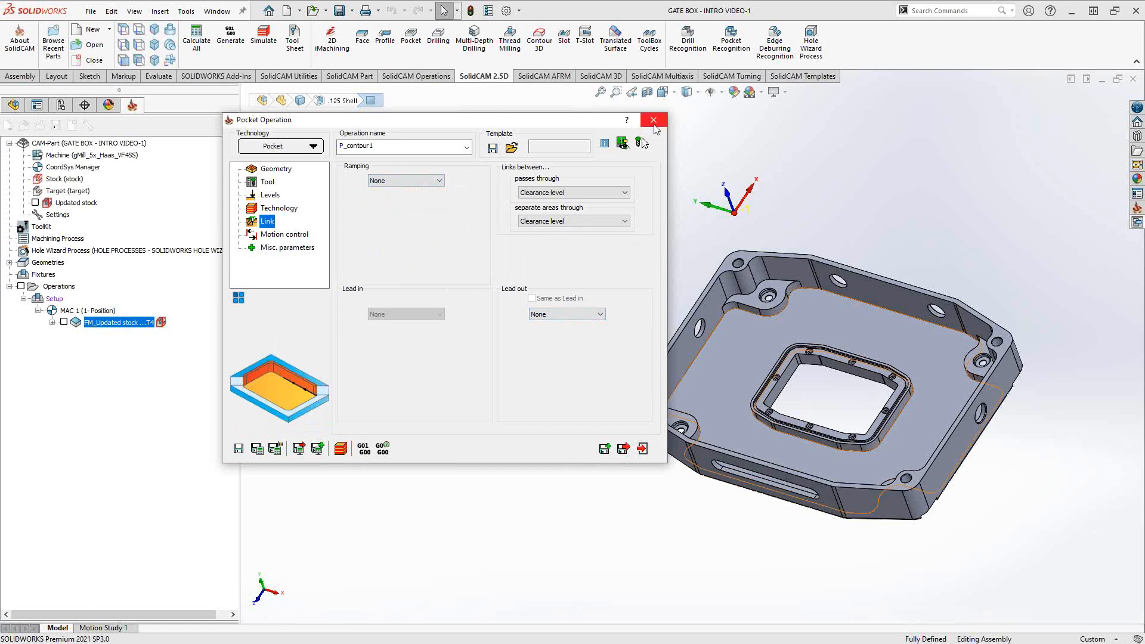
left_click(257, 448)
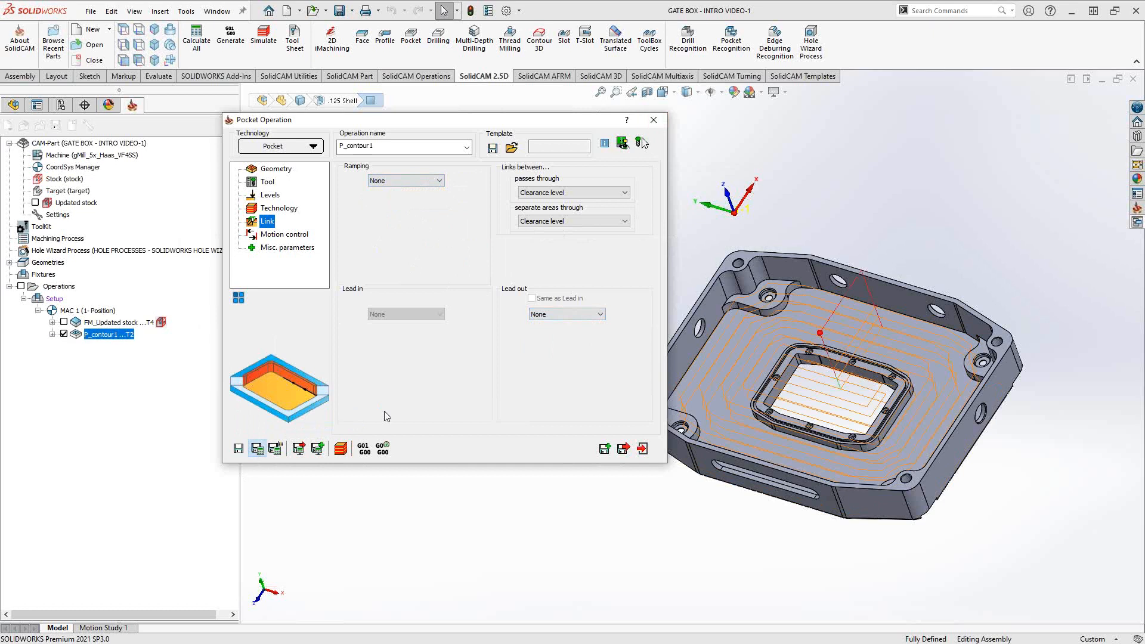
- Close the dialog and view the P_contour1 toolpath normal to the pocket floor
left_click(642, 448)
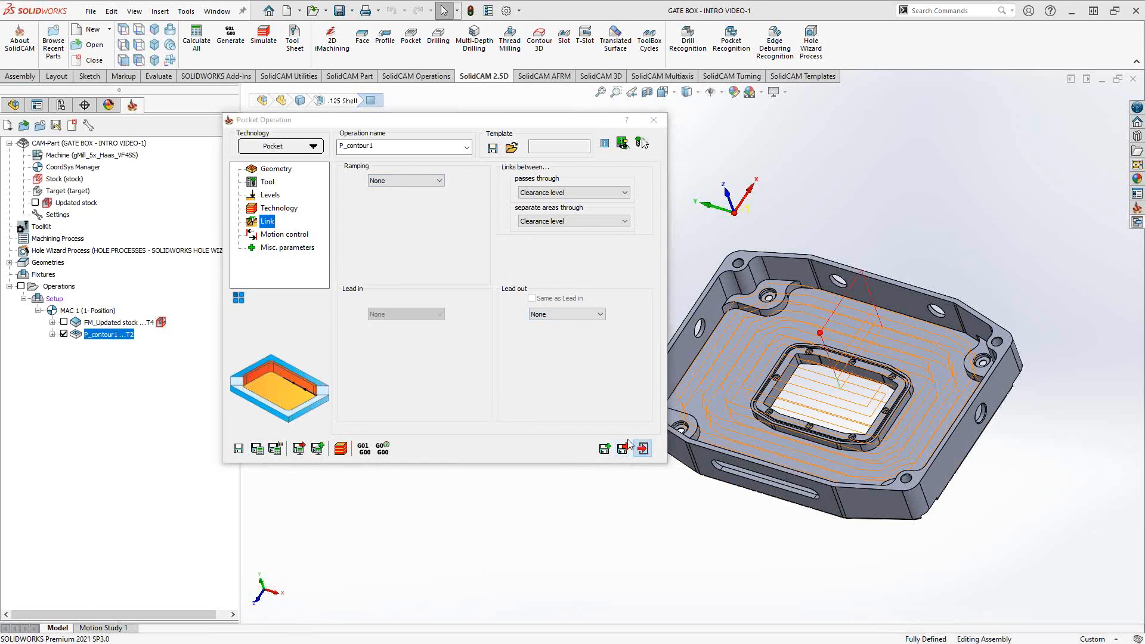
middle_click_drag(745, 412, 733, 358)
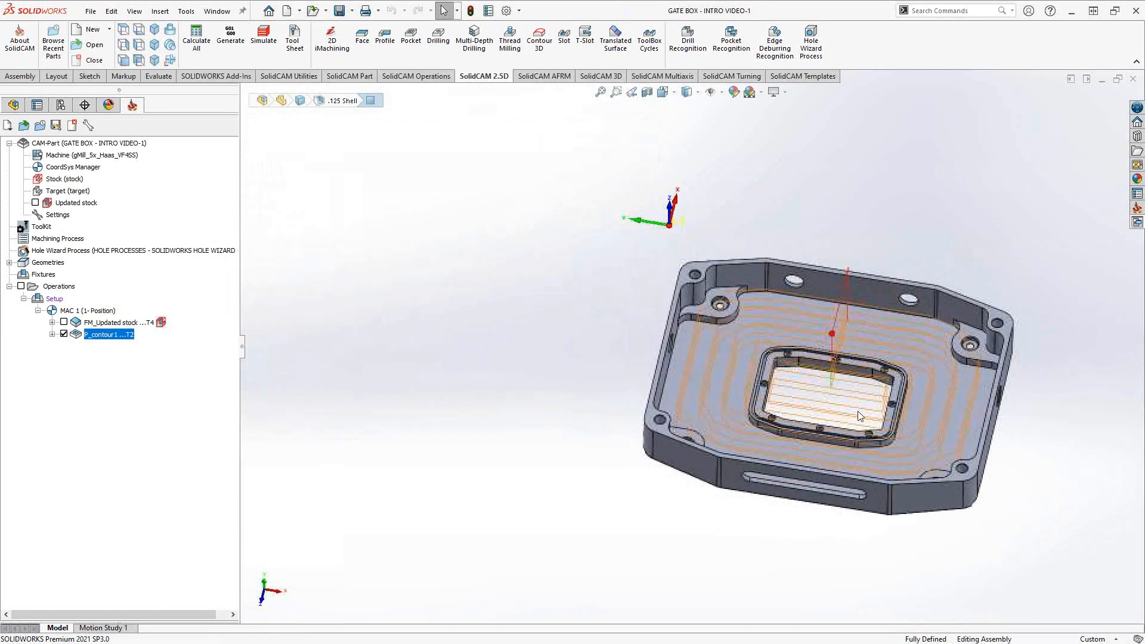
right_click(734, 359)
left_click(814, 256)
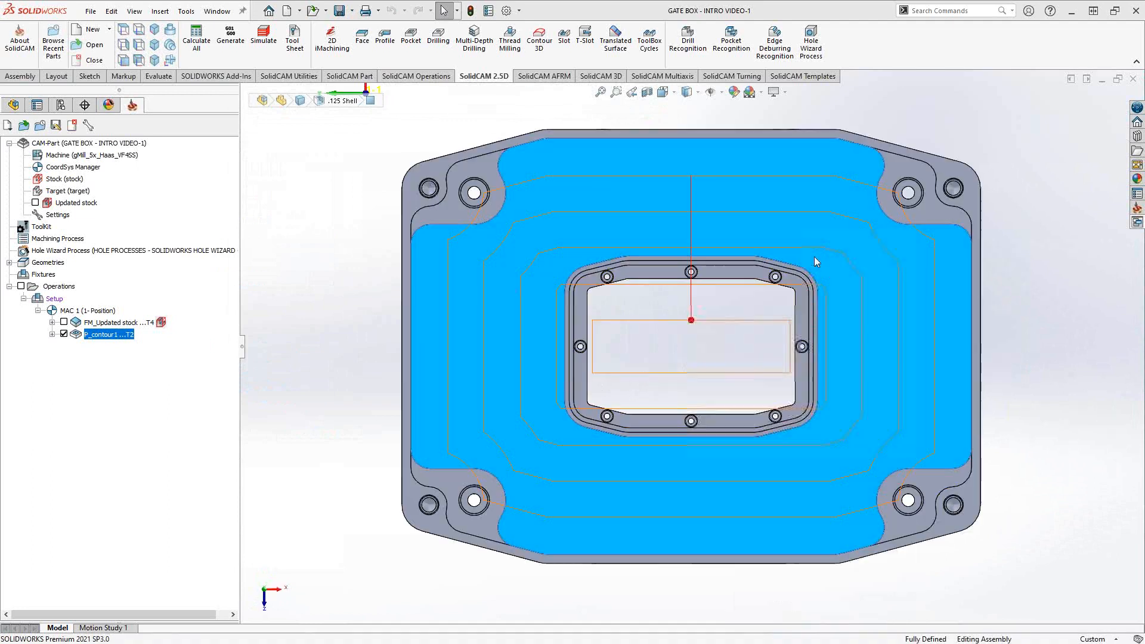
left_click(1029, 338)
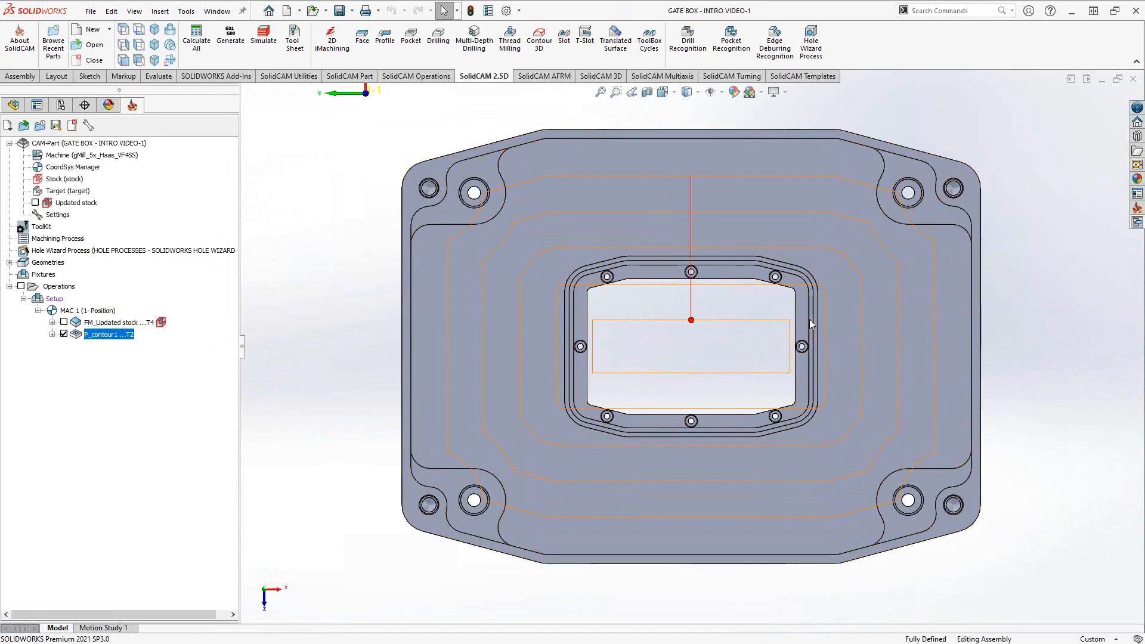
- Inspect the toolpath in a tilted 3D view, then reopen P_contour1 at its Geometry page
middle_click_drag(810, 320, 895, 301)
scroll(871, 322, "down", 5)
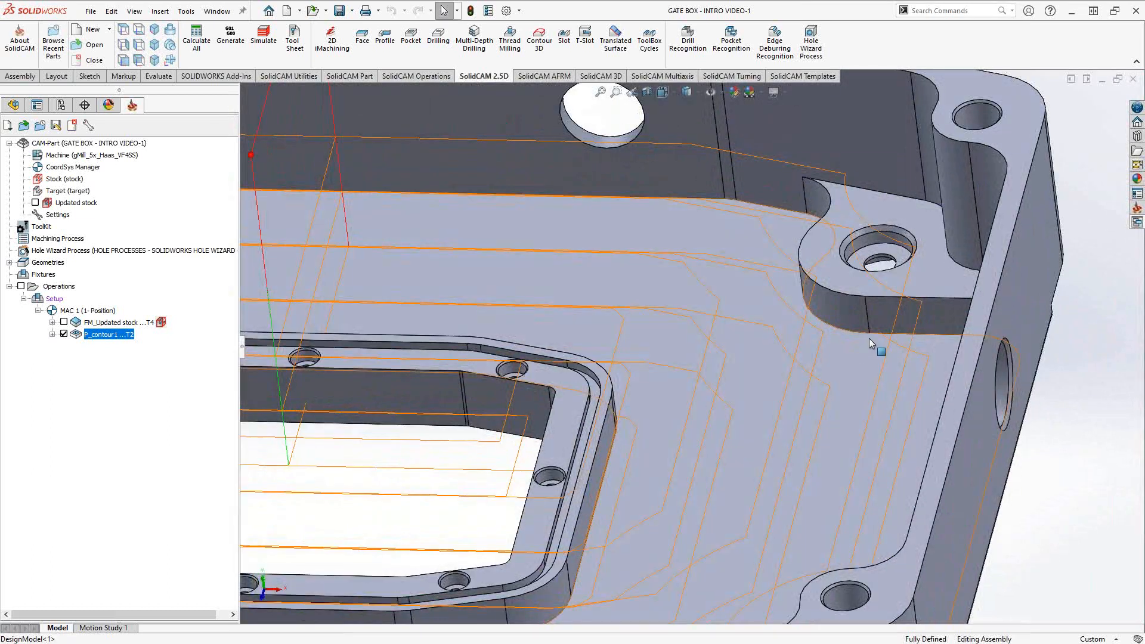
scroll(857, 246, "up", 5)
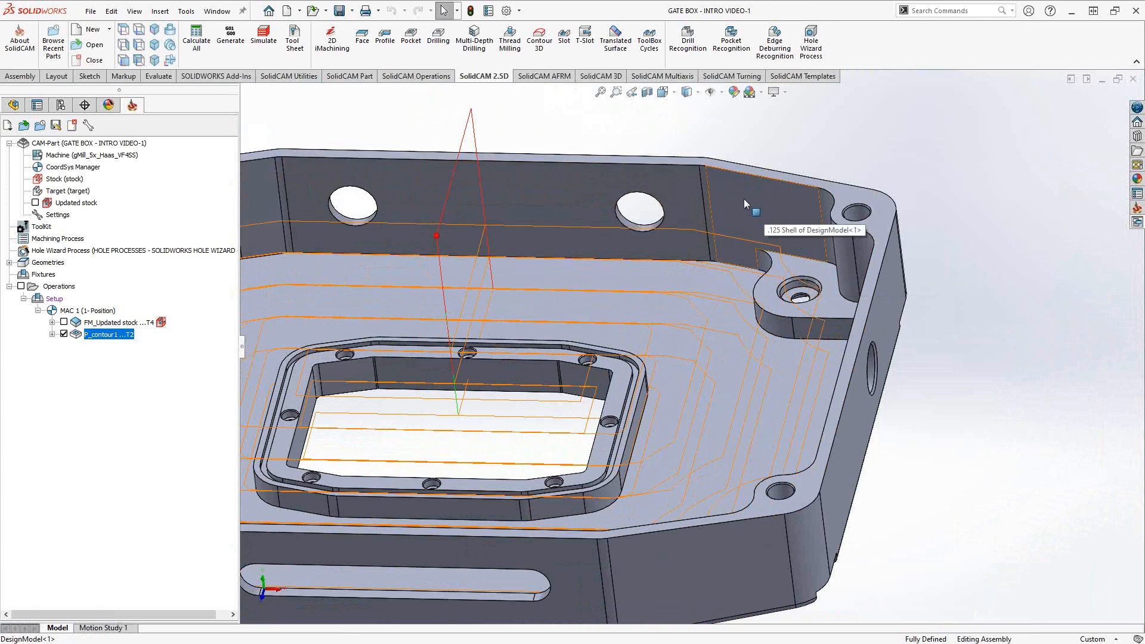
mouse_move(720, 325)
middle_mouse_down()
mouse_move(686, 324)
mouse_move(770, 301)
mouse_move(739, 337)
middle_mouse_up()
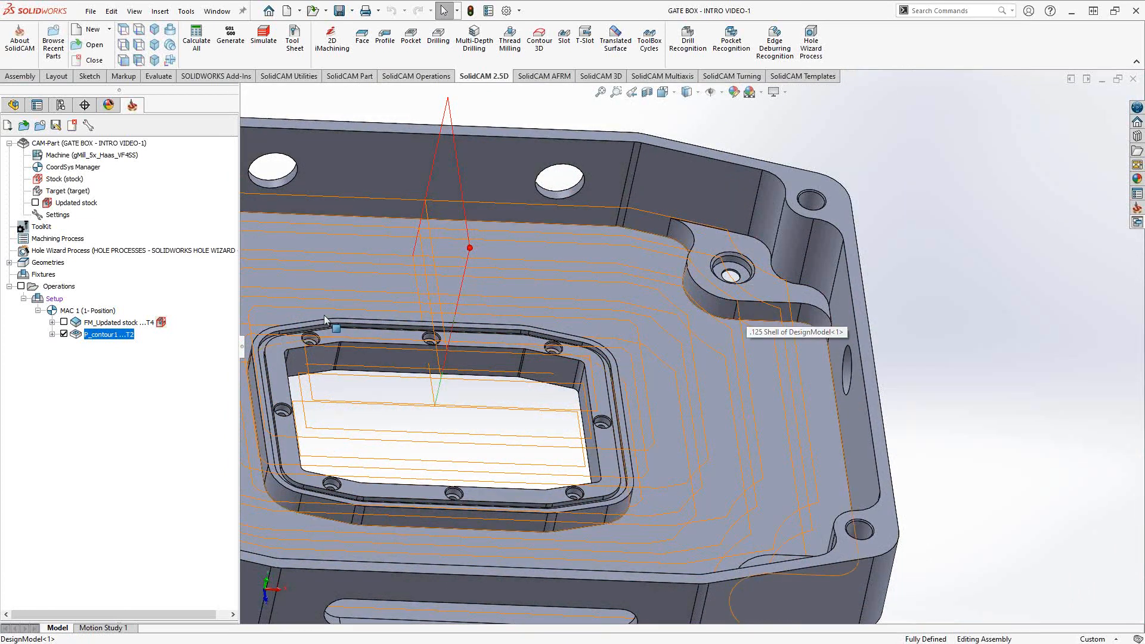
double_click(111, 336)
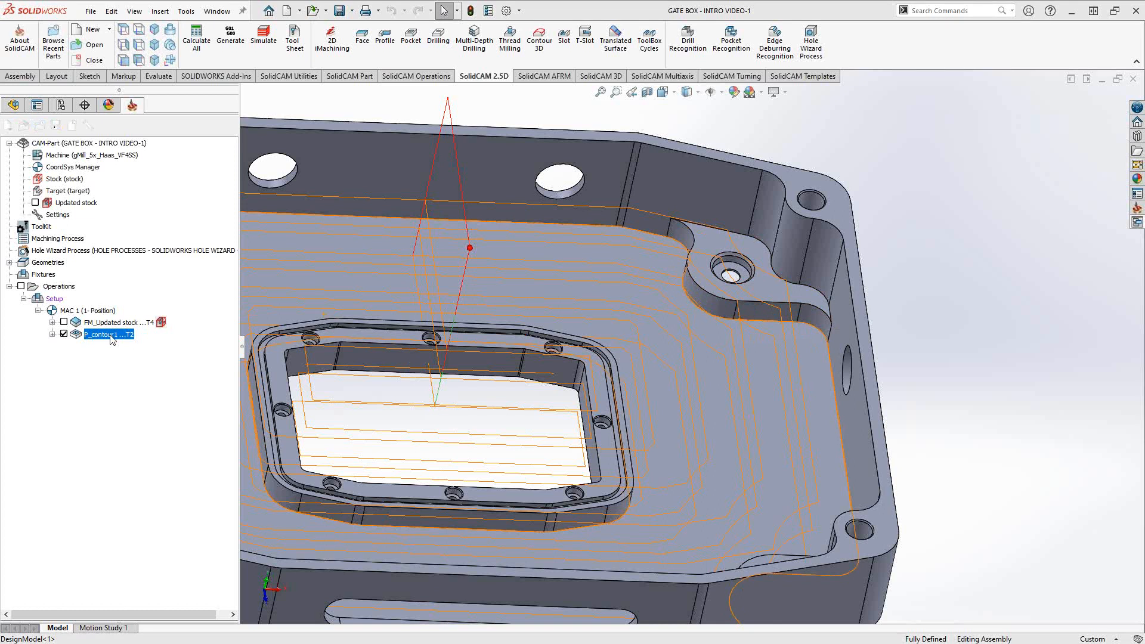
left_click(285, 169)
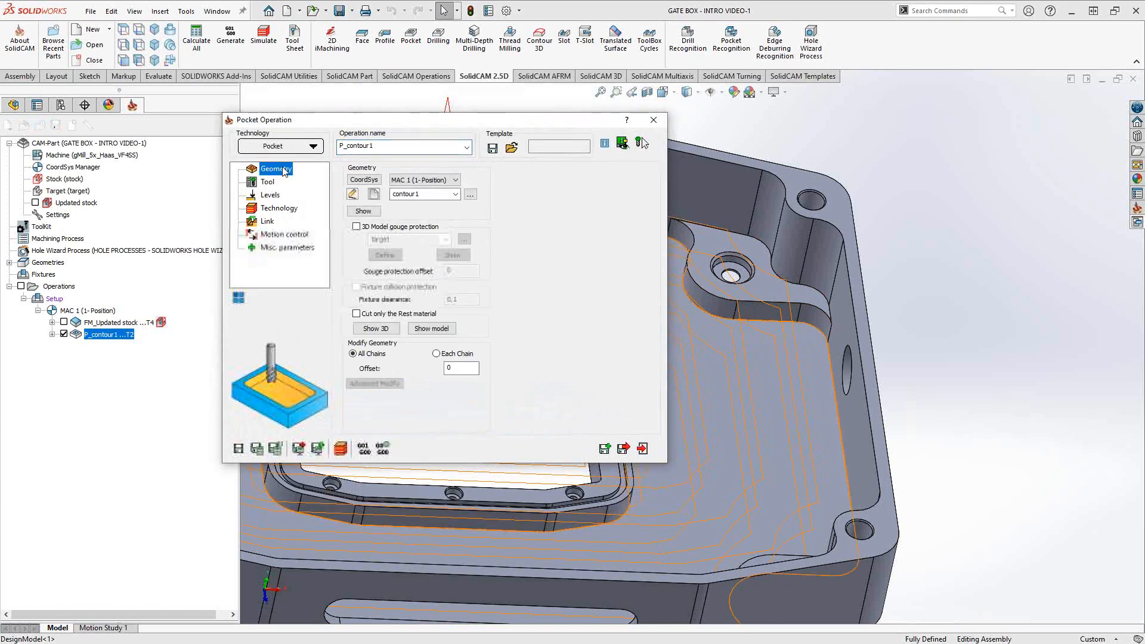
- Enable 3D Model target gouge protection, recalculate, review the toolpath, and reopen P_contour1
left_click(357, 227)
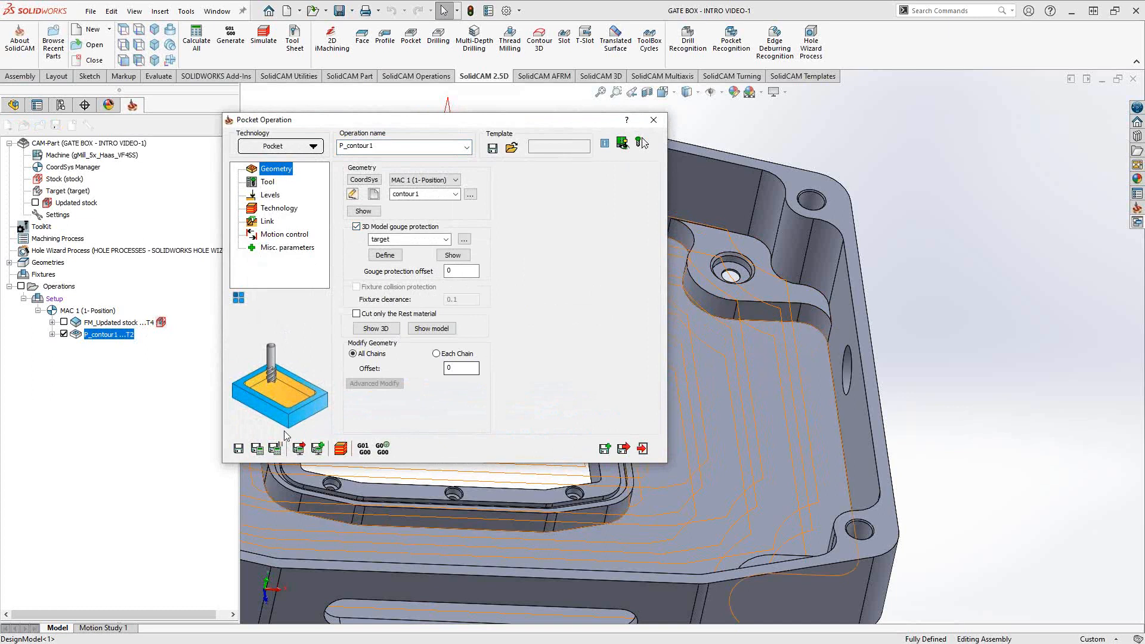
left_click(257, 449)
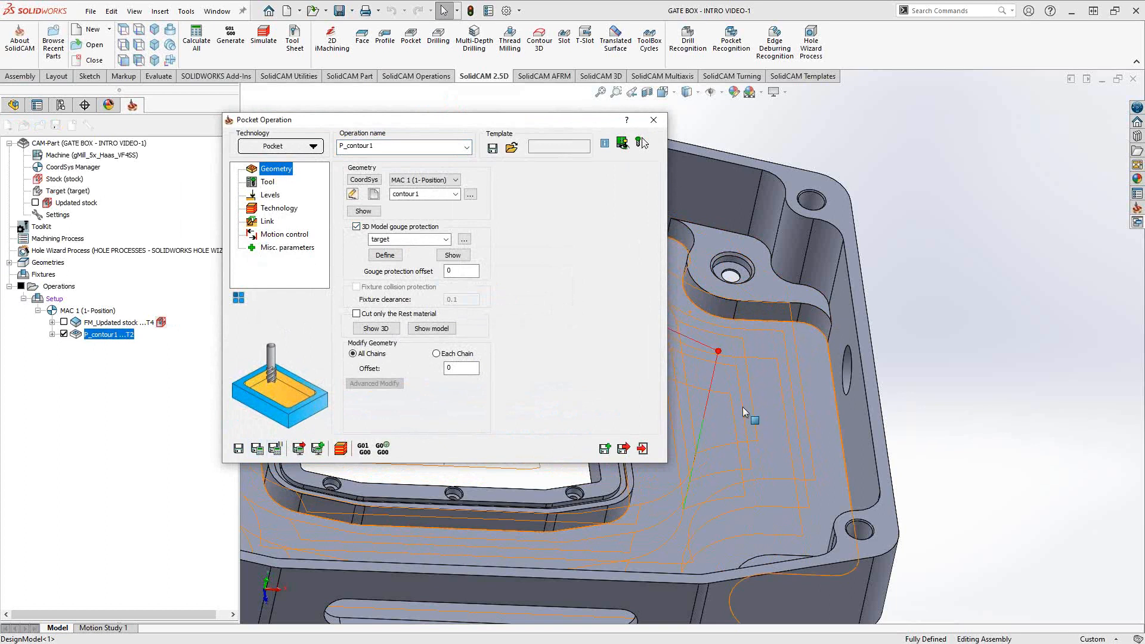
right_click(753, 394)
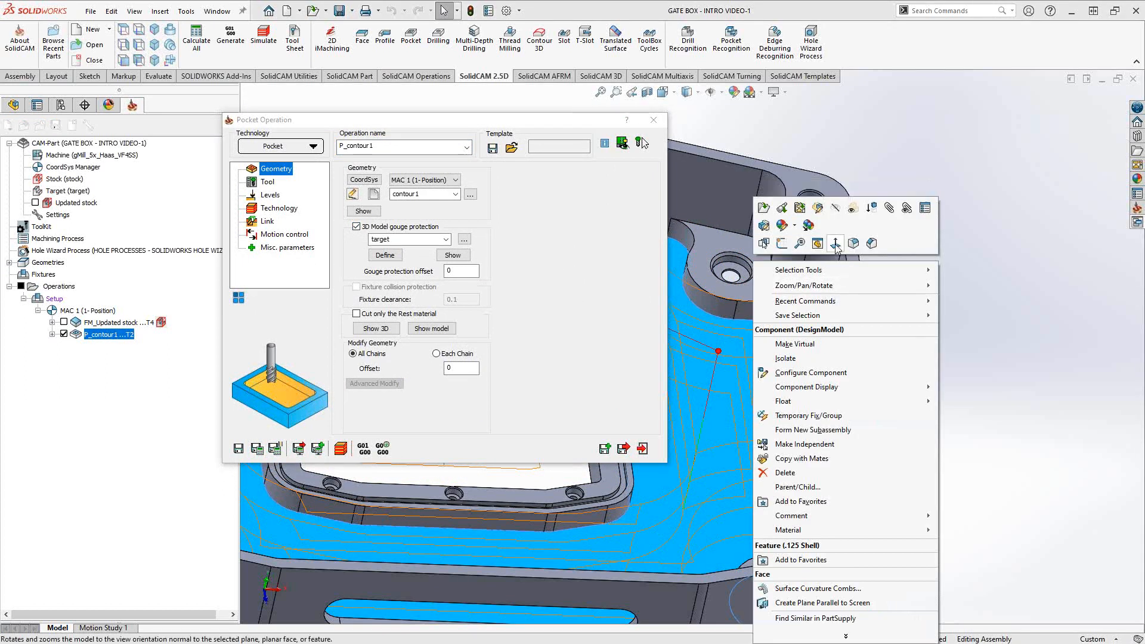
left_click(834, 244)
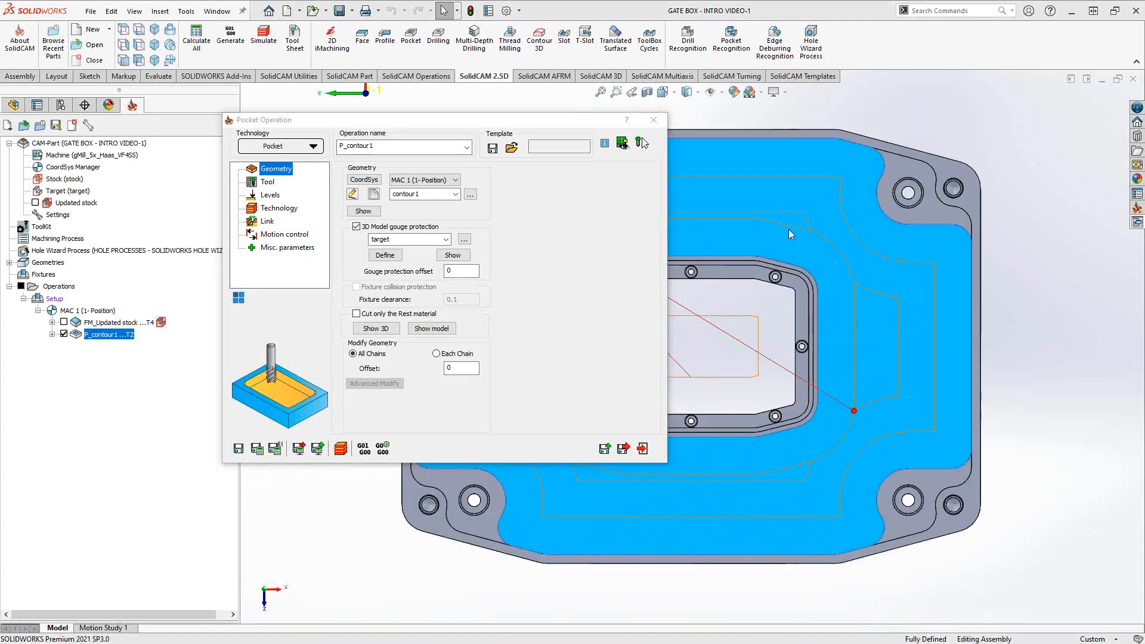
left_click(653, 120)
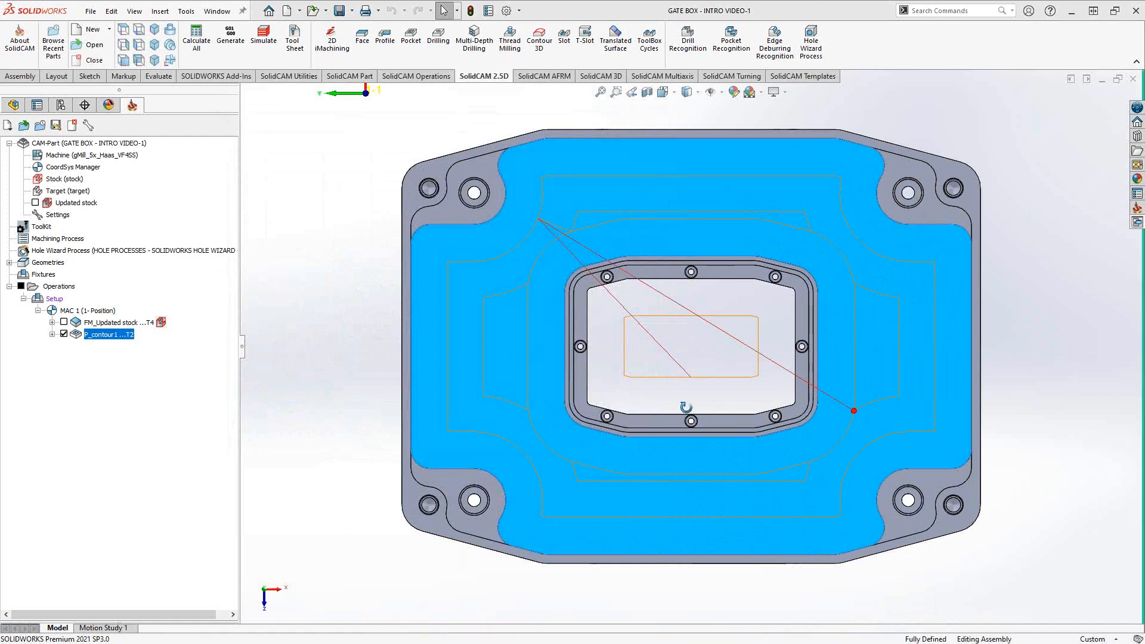
middle_click_drag(685, 403, 636, 375)
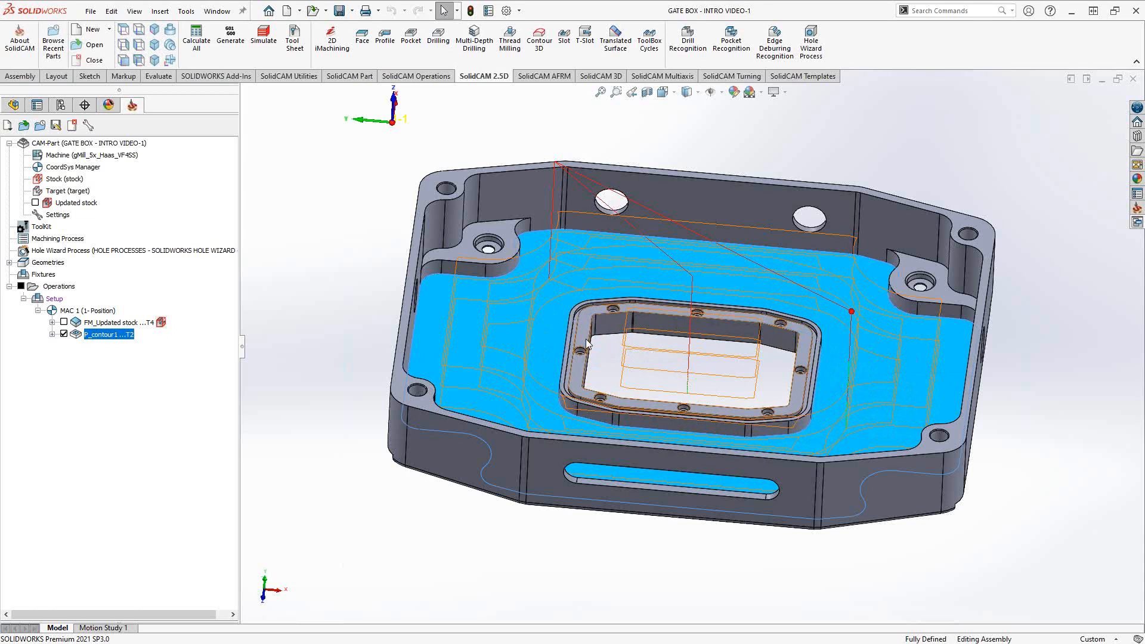
double_click(103, 337)
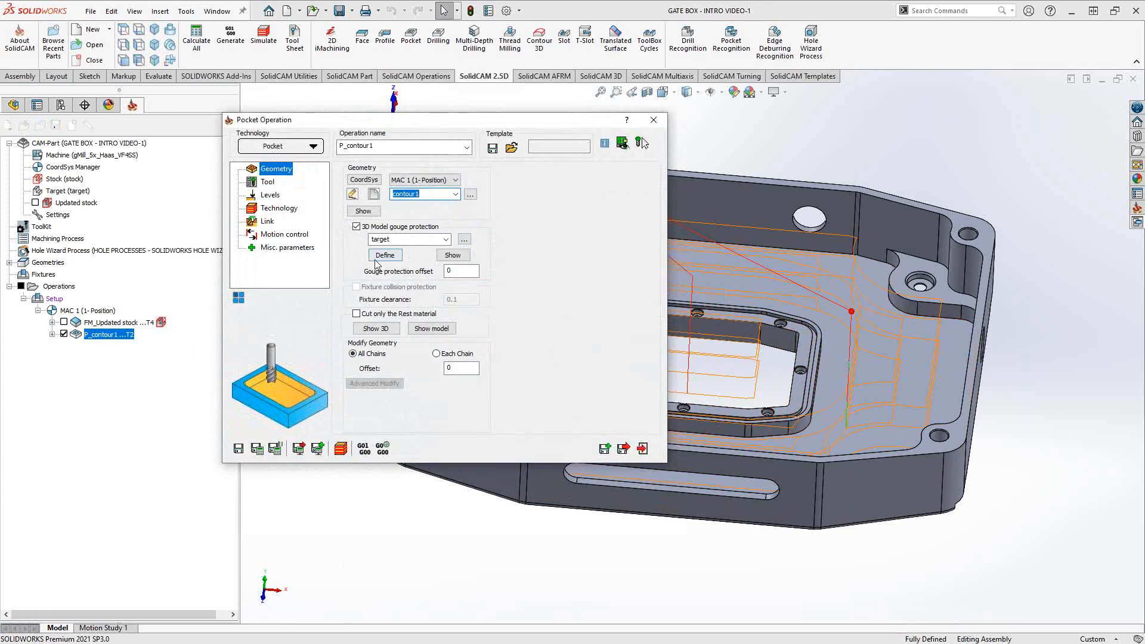
- Set pocket depth 0.875 from the lower face, recalculate, hide P_contour1, and copy it as P_contour1_1
left_click(268, 196)
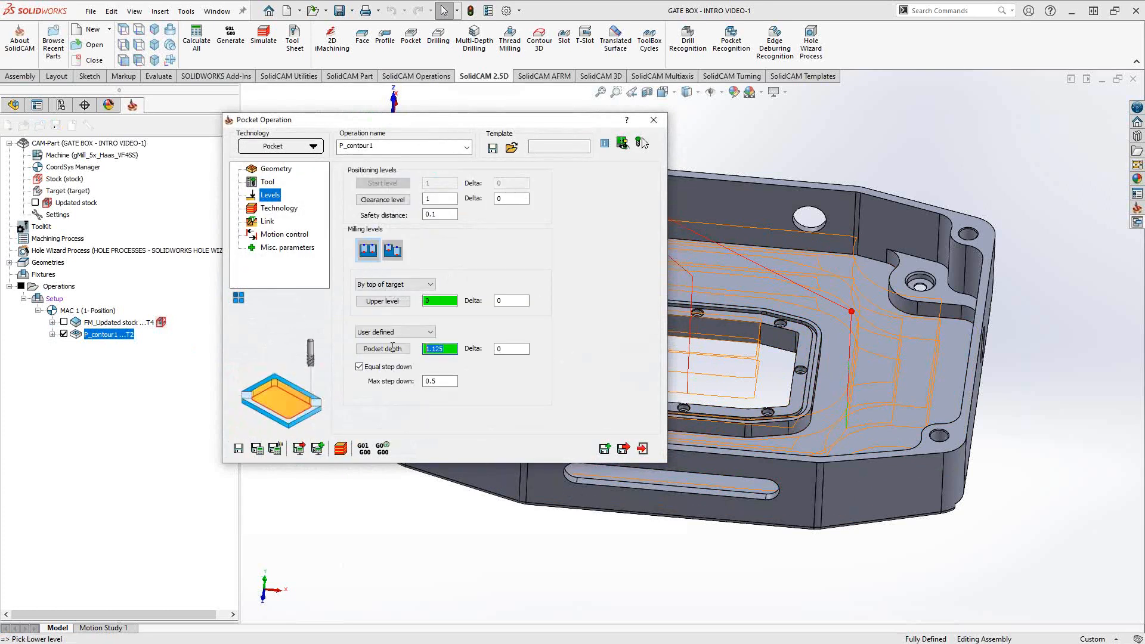
left_click(910, 266)
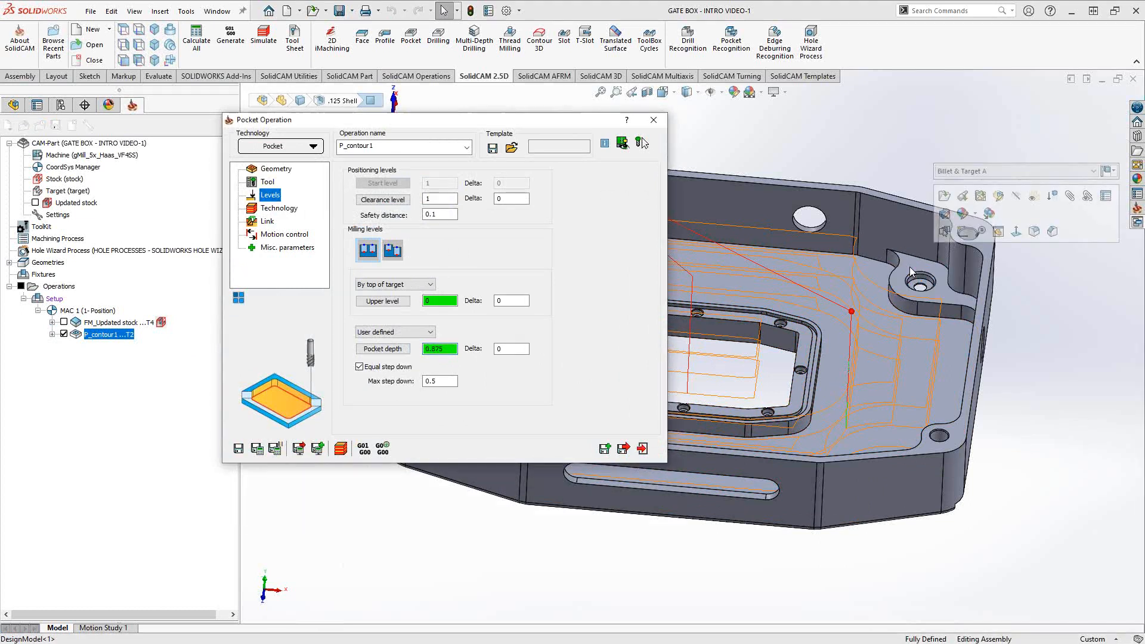
left_click(260, 450)
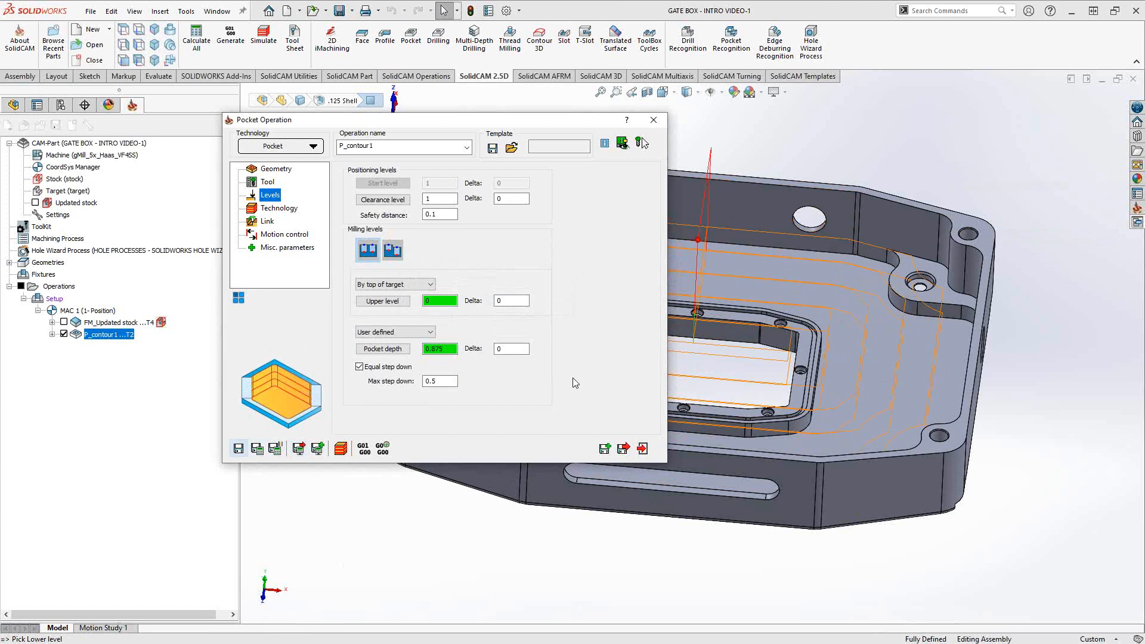
left_click(64, 334)
left_click(605, 449)
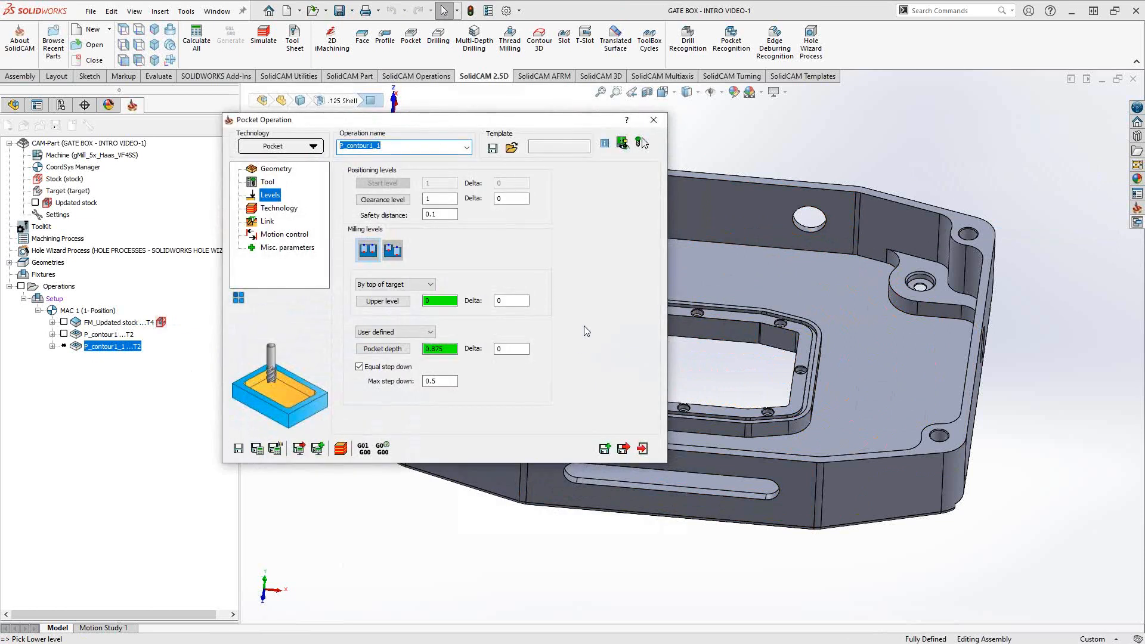
- Set P_contour1_1 depth to 1.125, enable Cut only the Rest material, and calculate the toolpath
left_click_drag(450, 350, 421, 350)
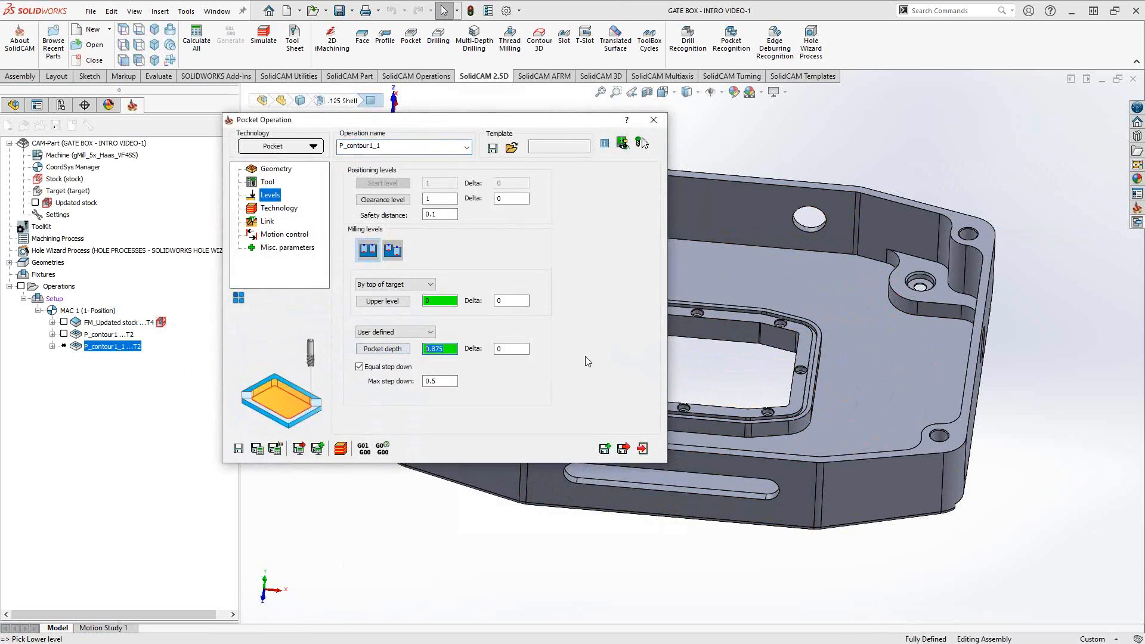
left_click(825, 296)
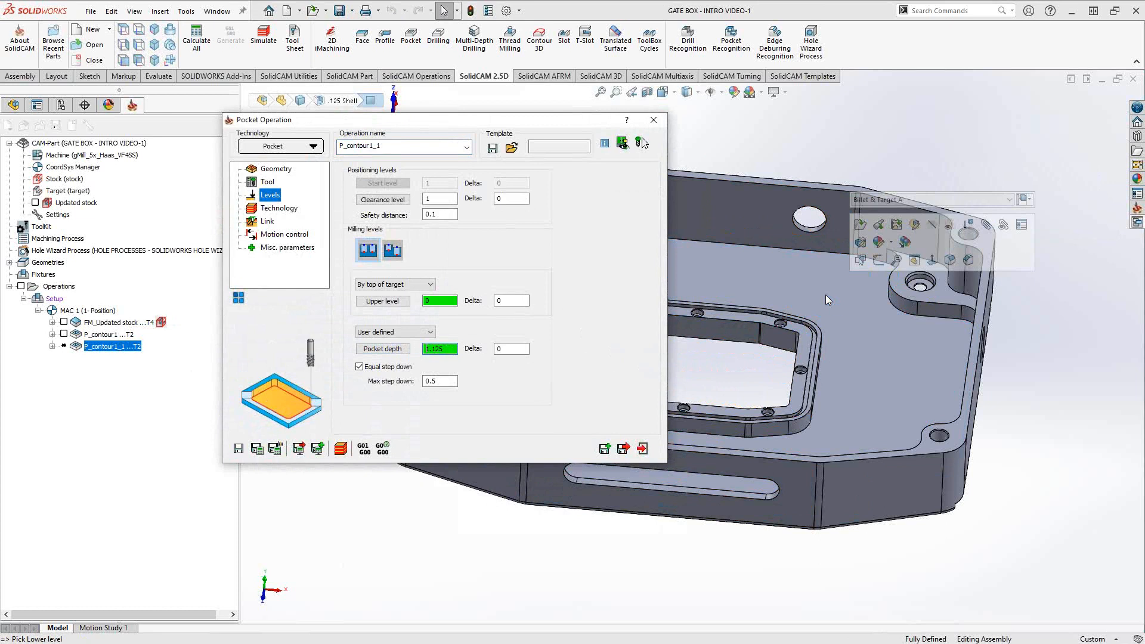
left_click(273, 170)
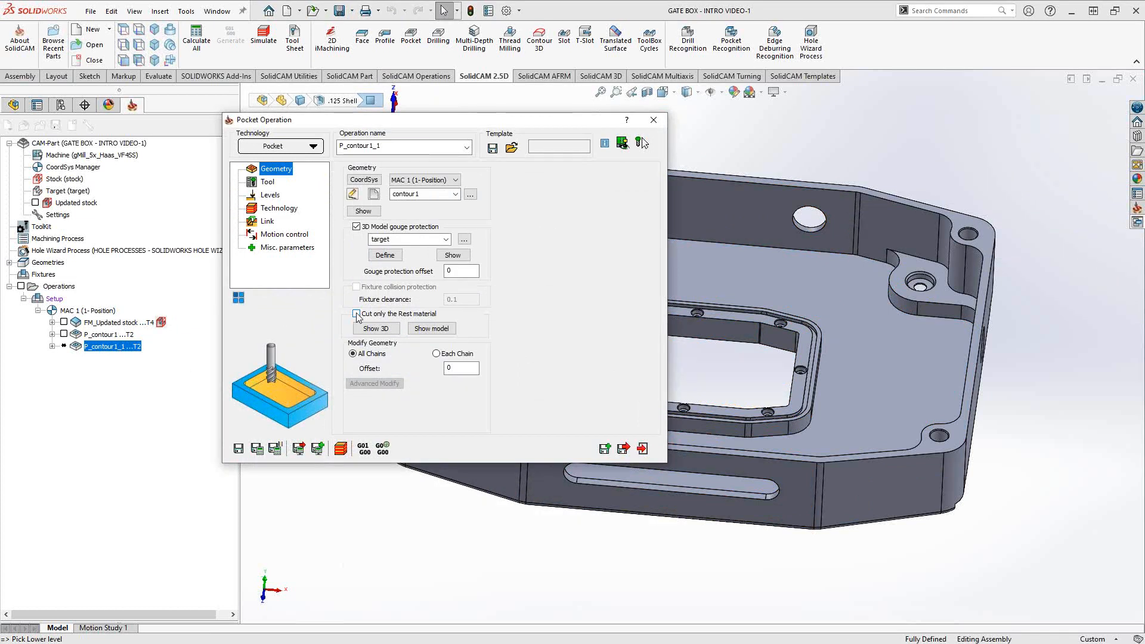
left_click(357, 314)
left_click(257, 449)
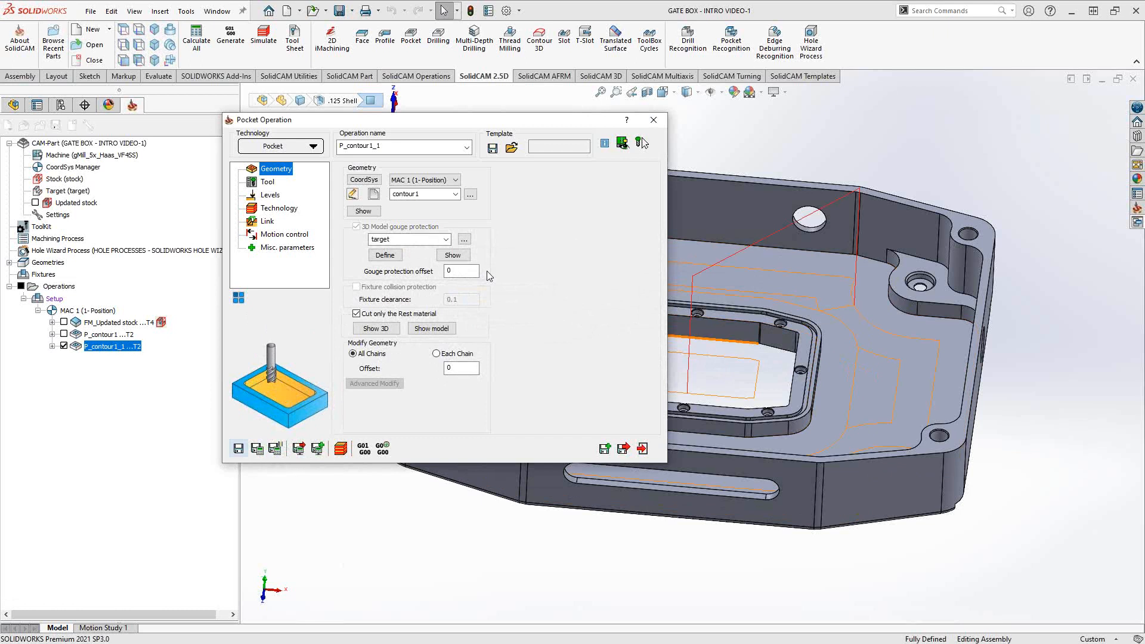
middle_click_drag(880, 367, 878, 318)
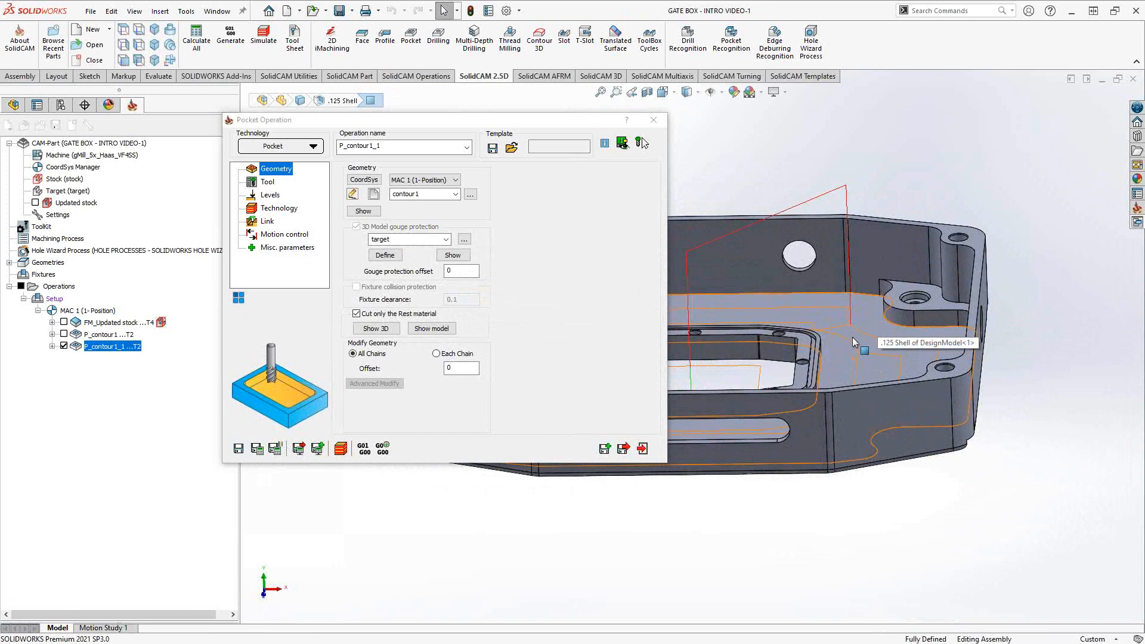
middle_click_drag(839, 327, 862, 278)
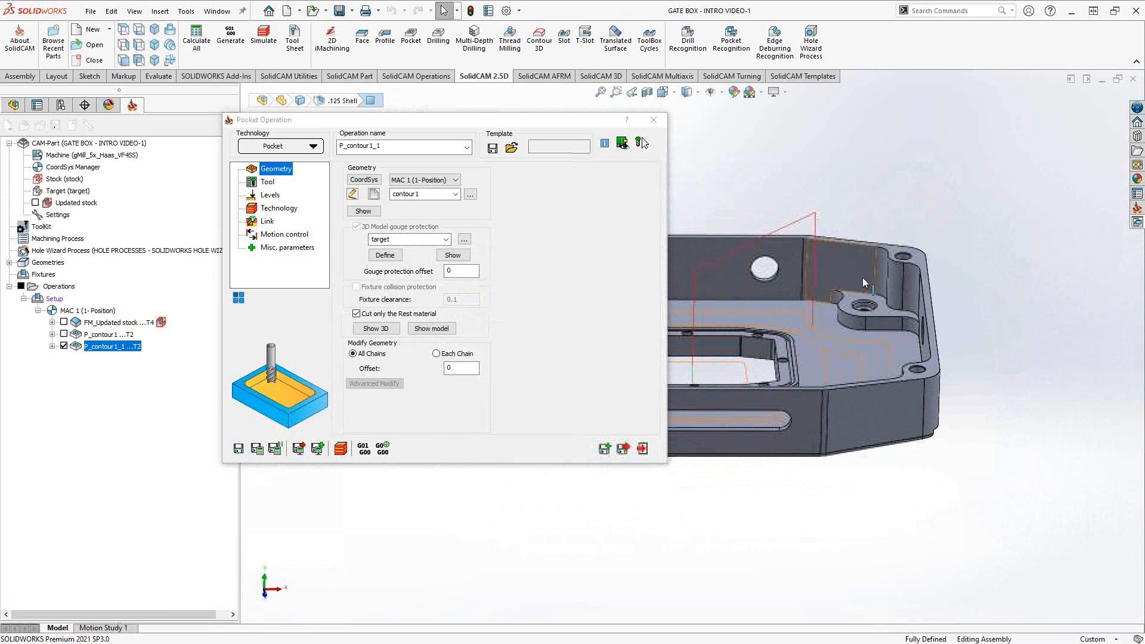
- Review P_contour1_1's Levels, Geometry, Technology and Contour settings, then close the dialog
left_click(272, 195)
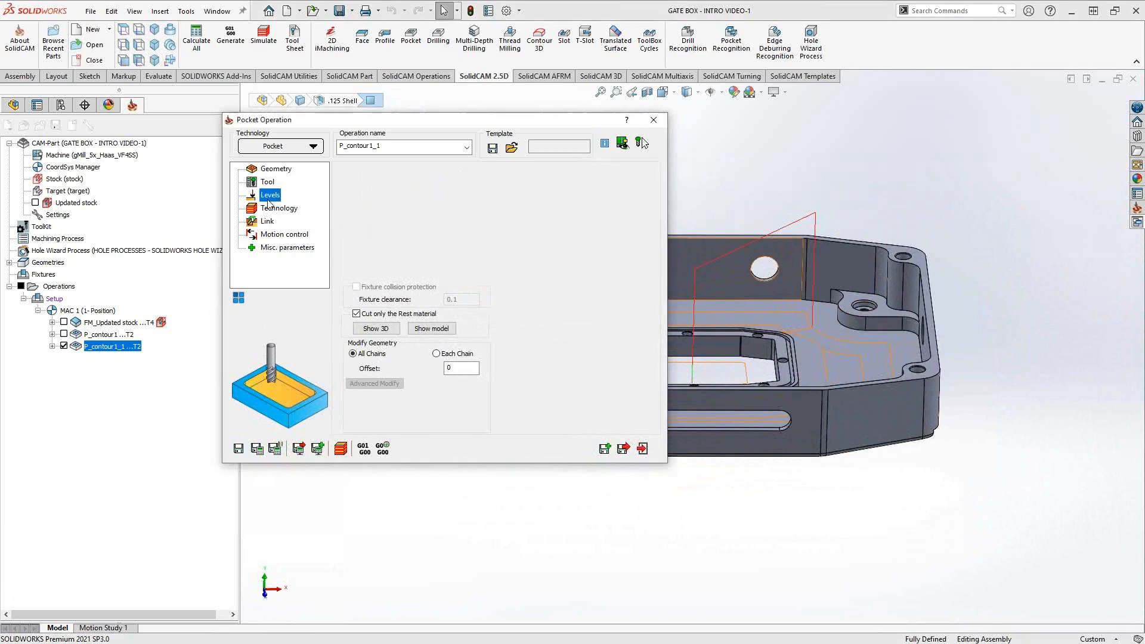
left_click(275, 169)
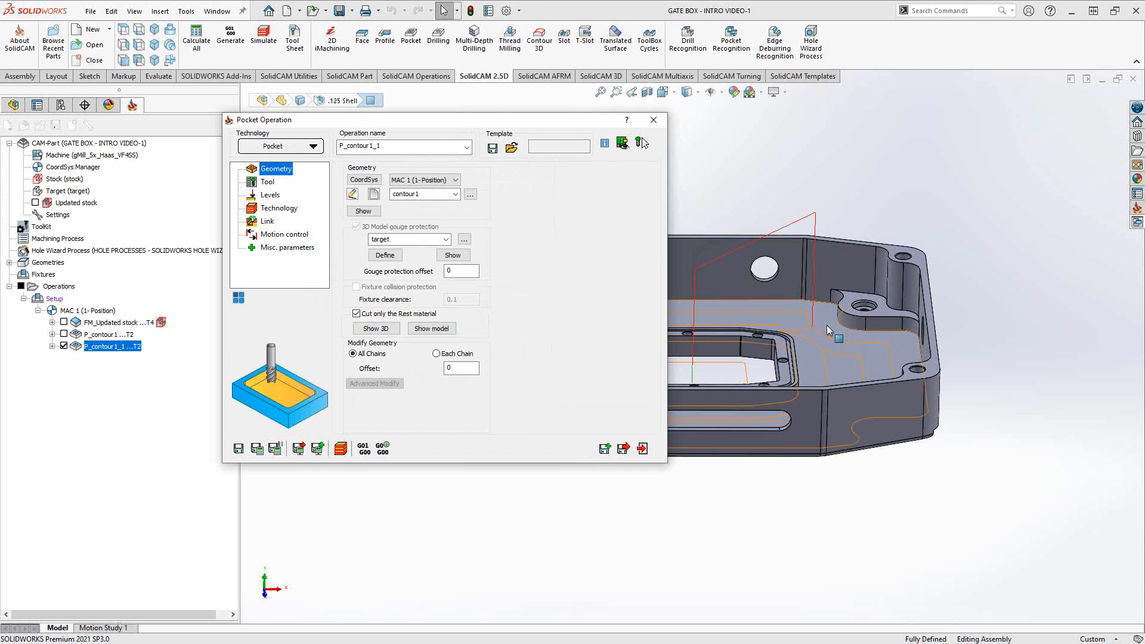
middle_click_drag(827, 324, 793, 330)
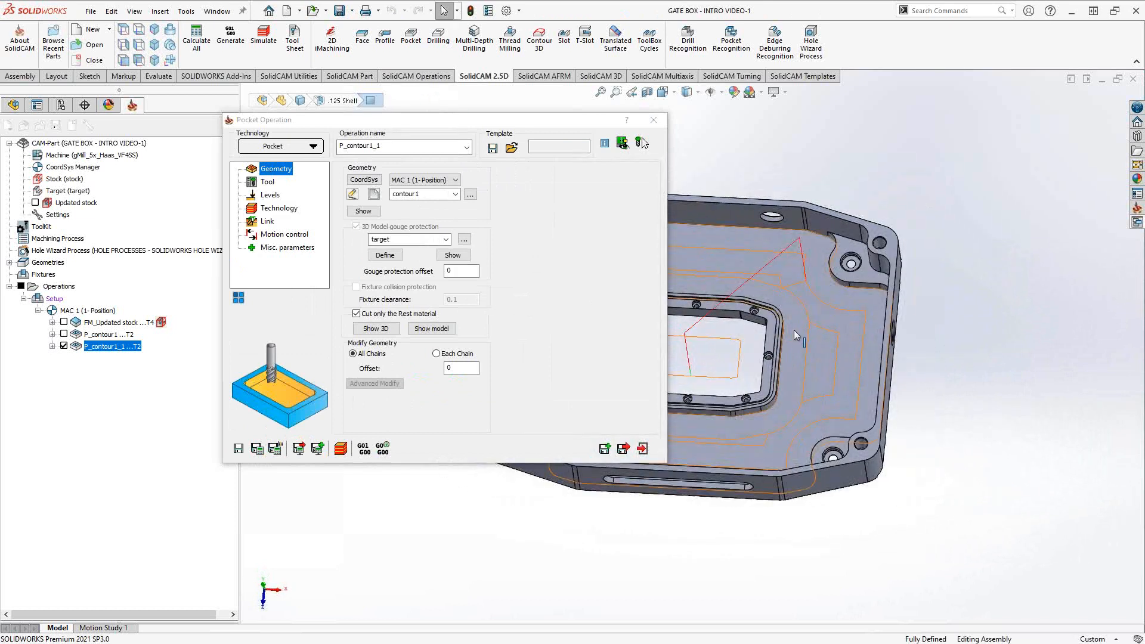
left_click(278, 209)
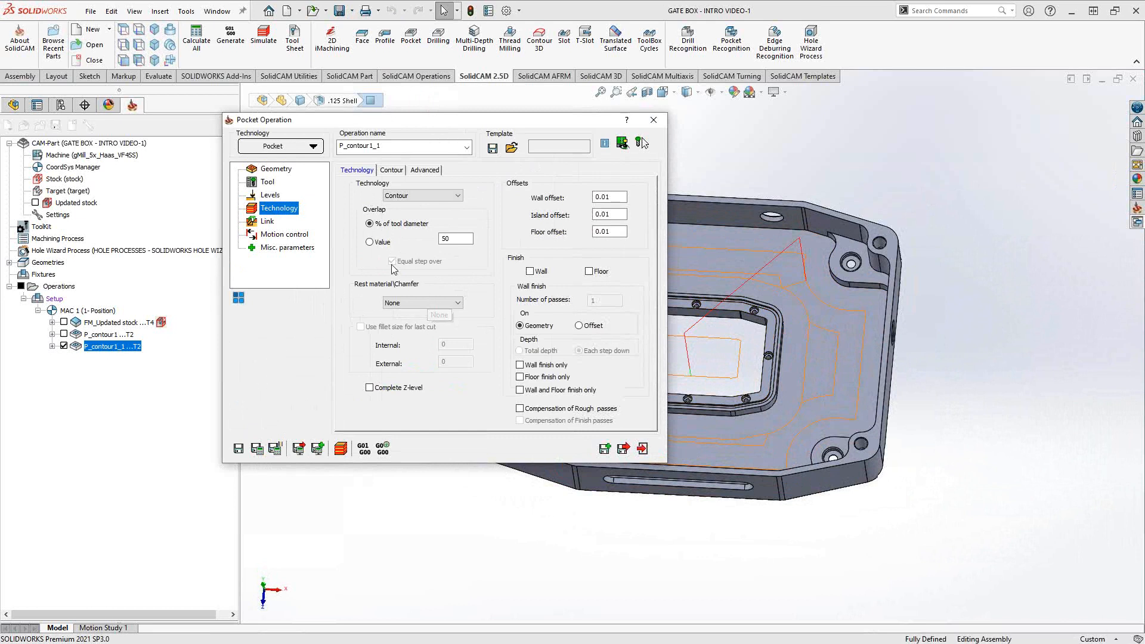
left_click(391, 171)
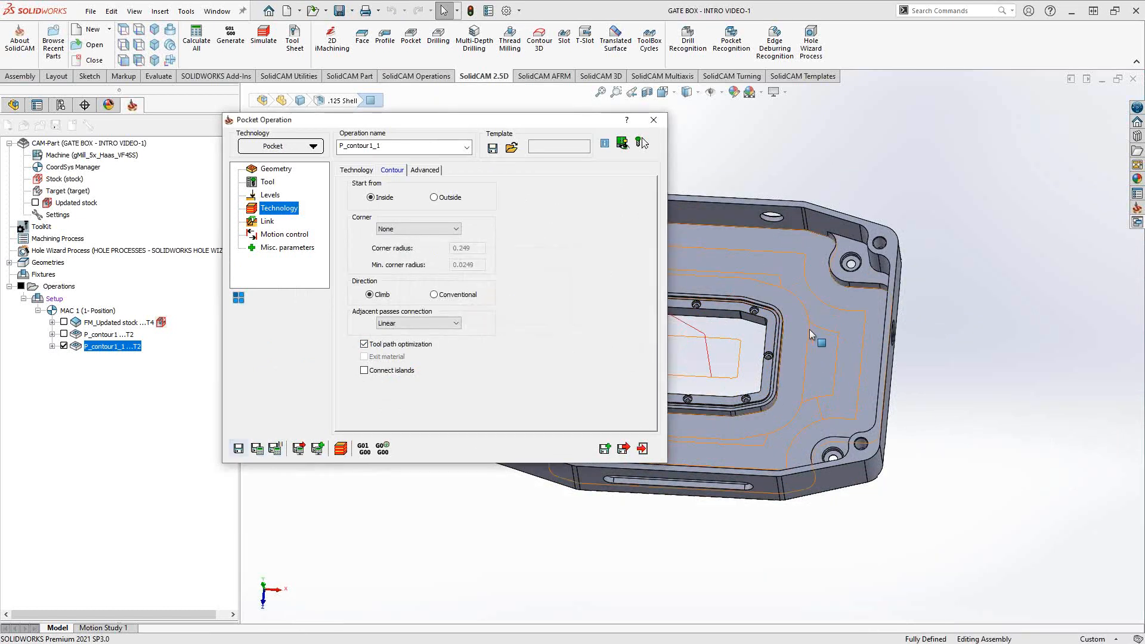
middle_click_drag(810, 329, 732, 322)
scroll(709, 338, "down", 1)
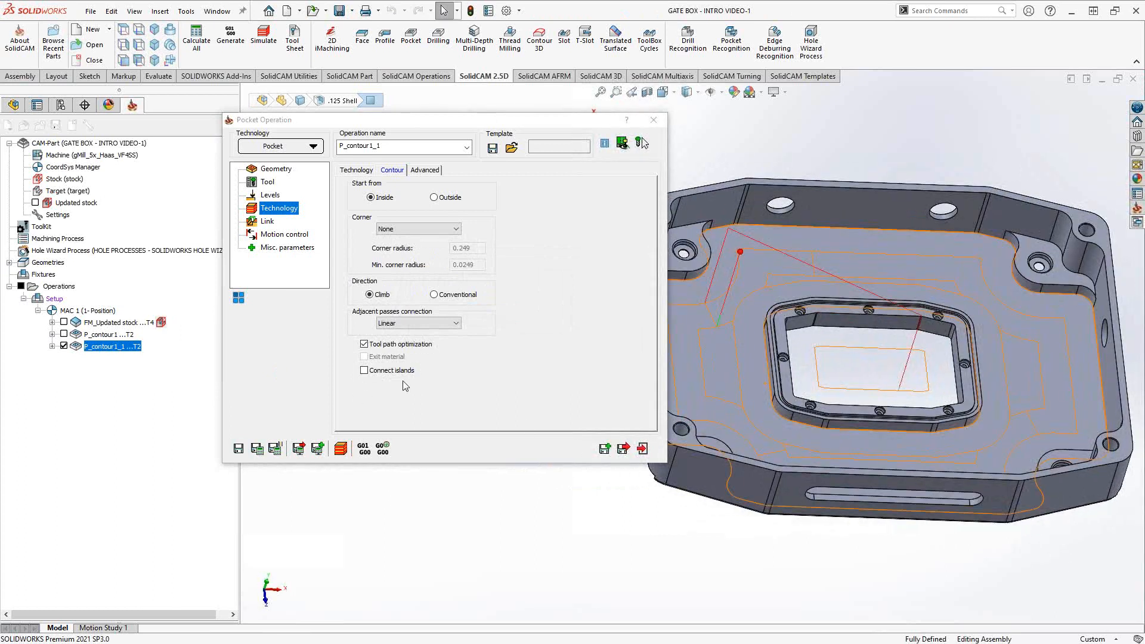
left_click(271, 170)
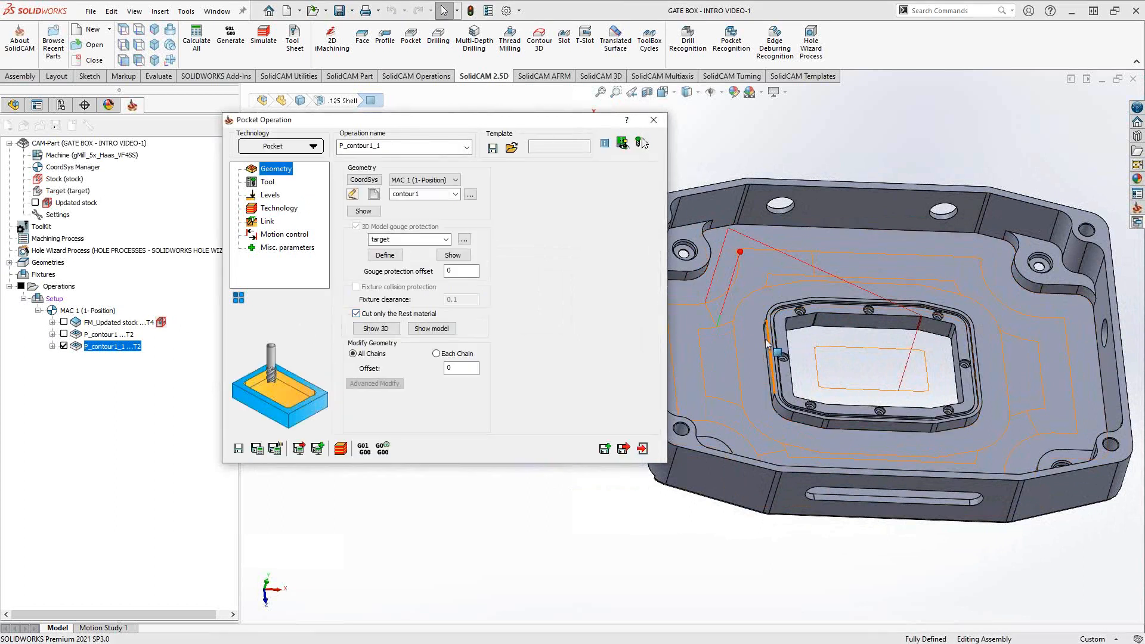
left_click(98, 367)
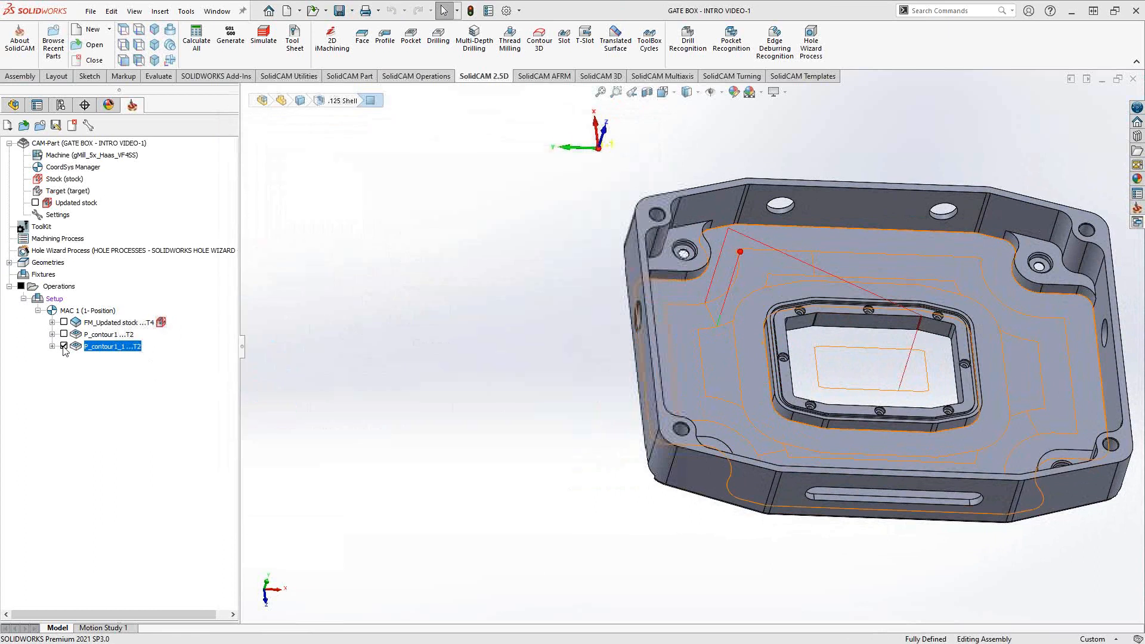
- Show the updated stock and inspect it around the gate box from several angles
left_click(36, 202)
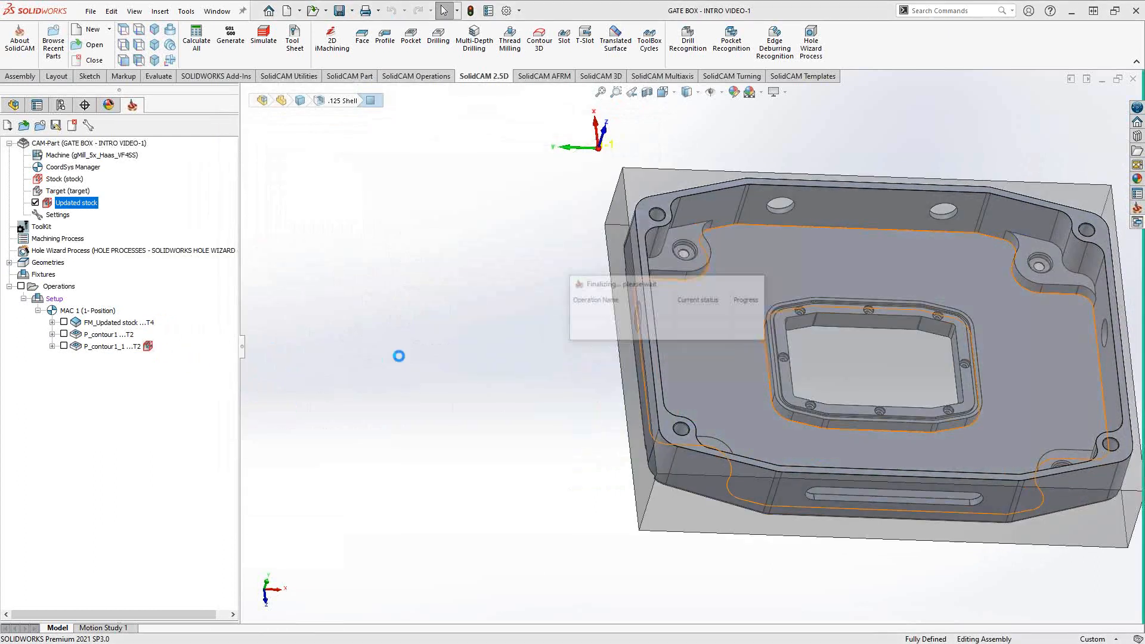
middle_click_drag(679, 268, 697, 307)
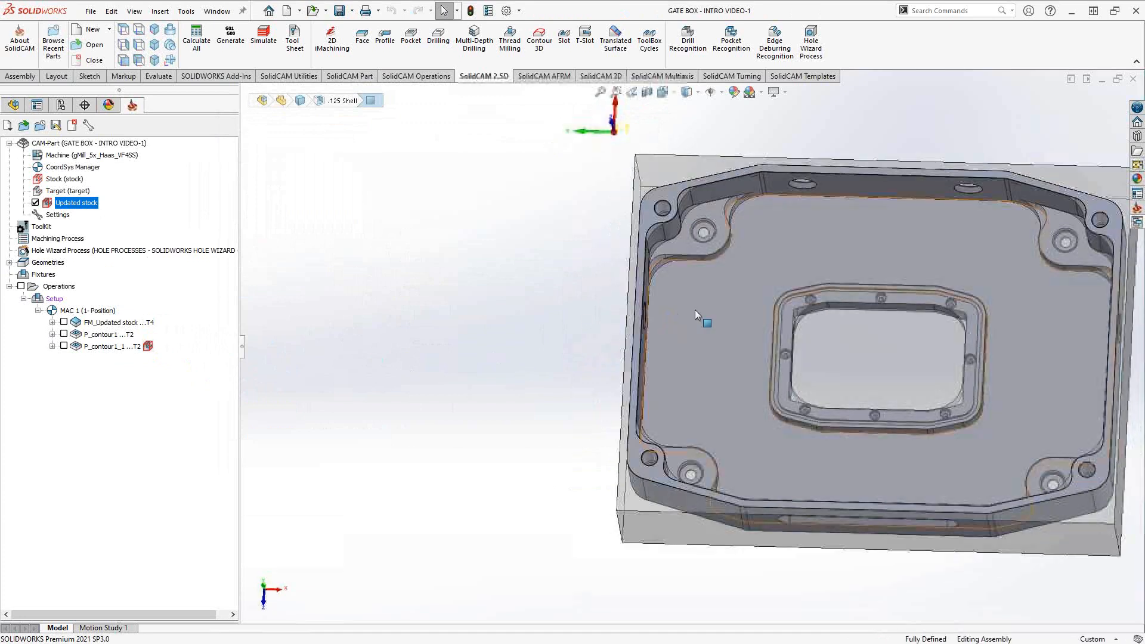
scroll(697, 306, "up", 1)
scroll(729, 250, "down", 4)
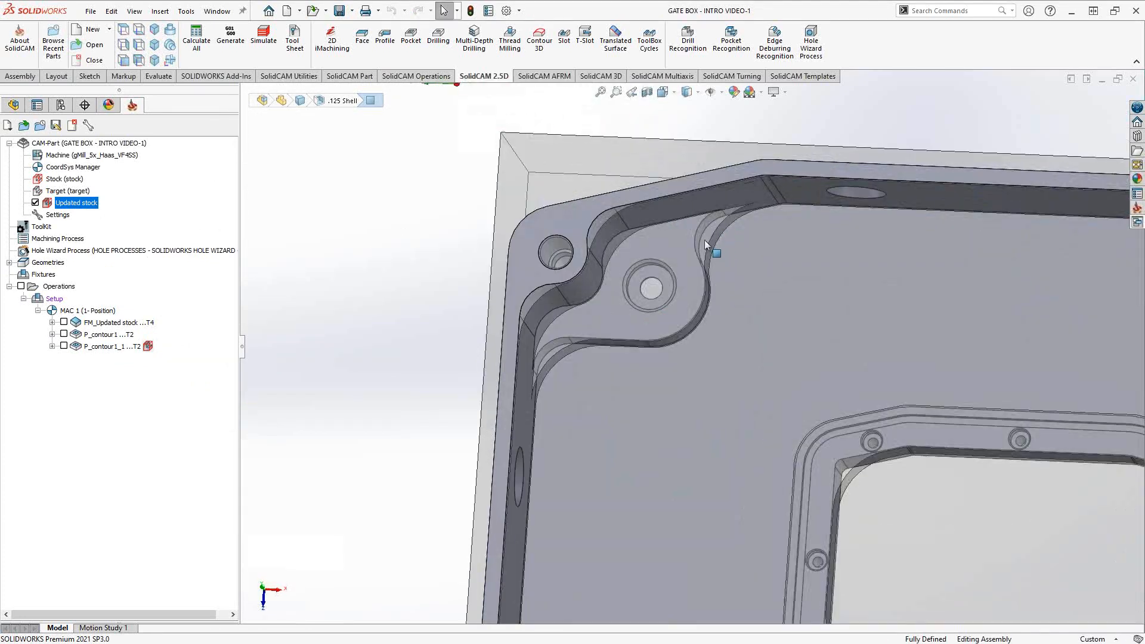
scroll(733, 320, "up", 4)
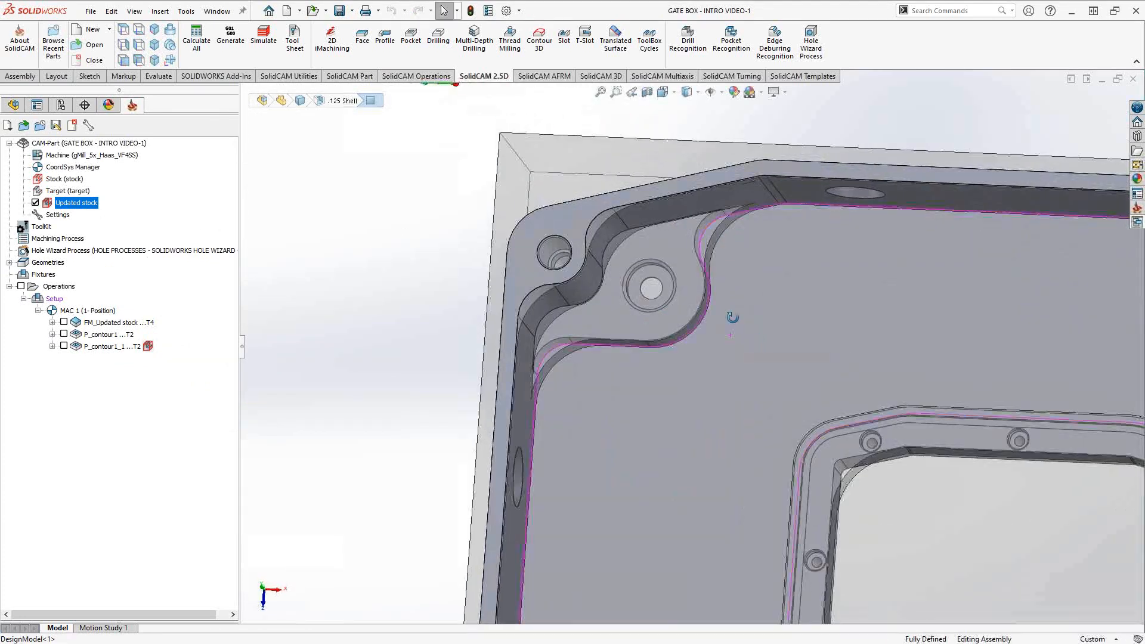
middle_click_drag(741, 362, 729, 337)
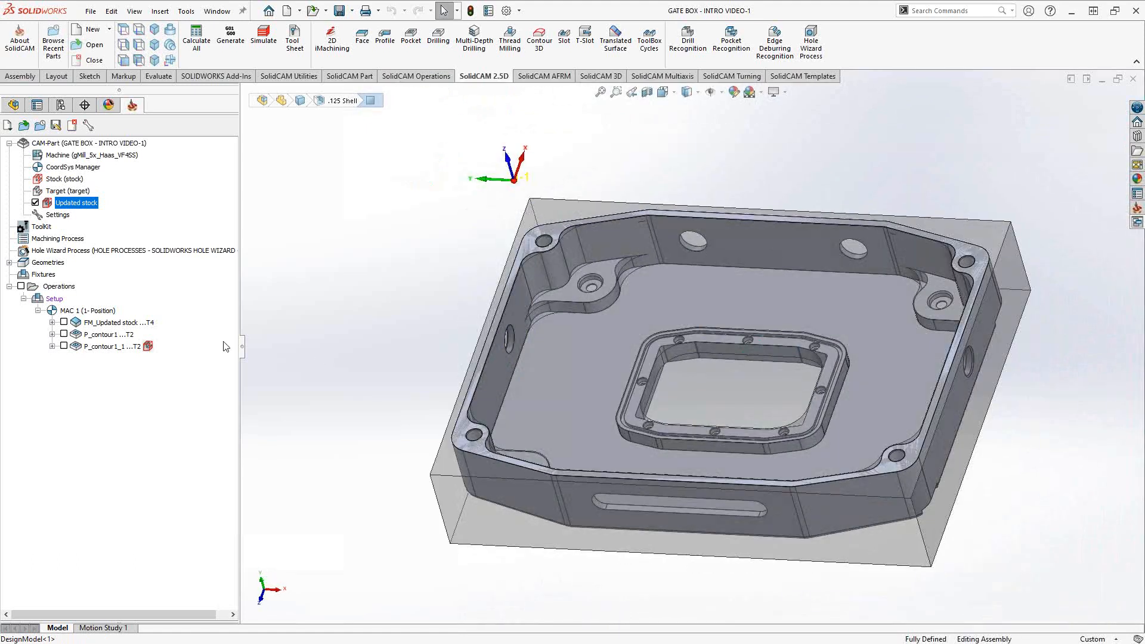
- Hide the updated stock and Save & Copy P_contour1_1 as new operation P_contour1_2
left_click(36, 203)
left_click(113, 346)
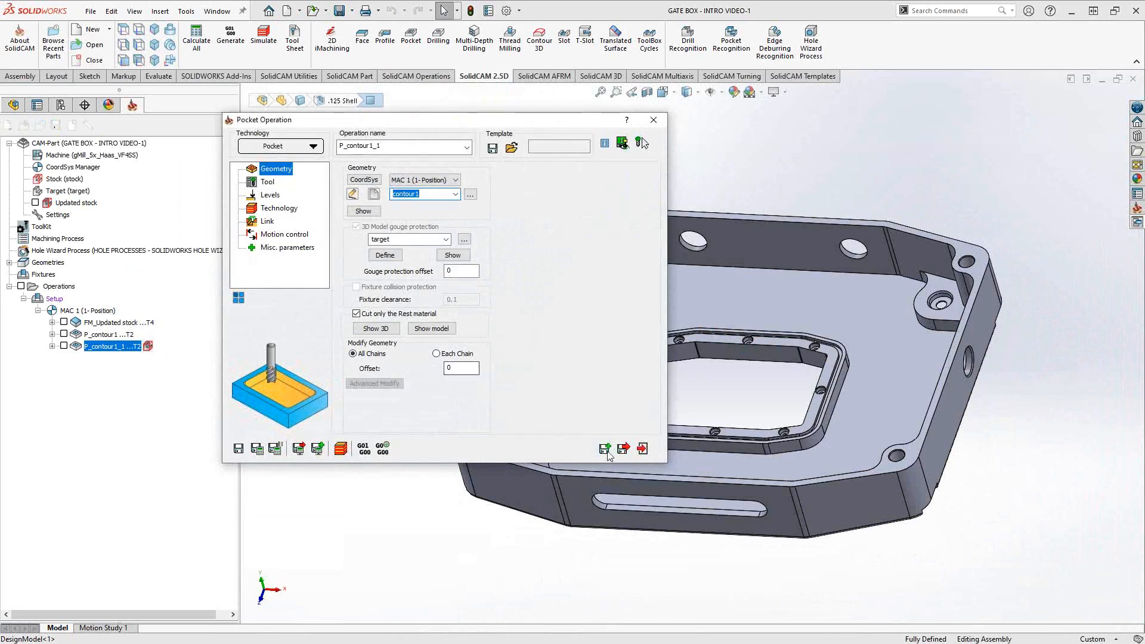
left_click(604, 450)
key("ctrl+v")
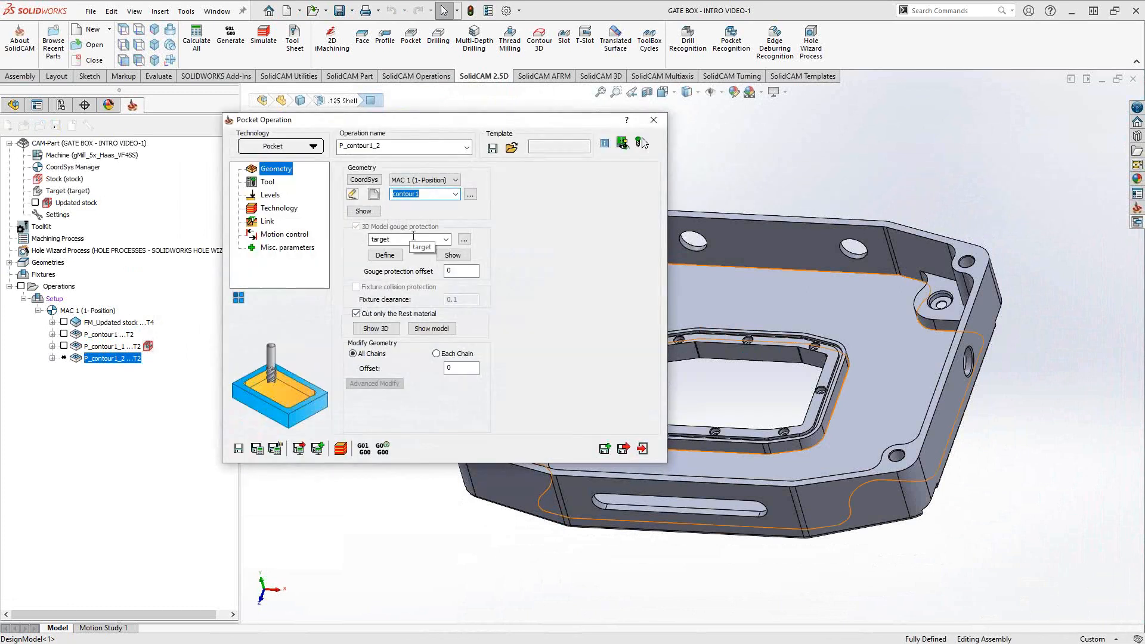
- Create geometry contour2 as a Constant Z chain from the pocket floor edge and confirm it
left_click(373, 194)
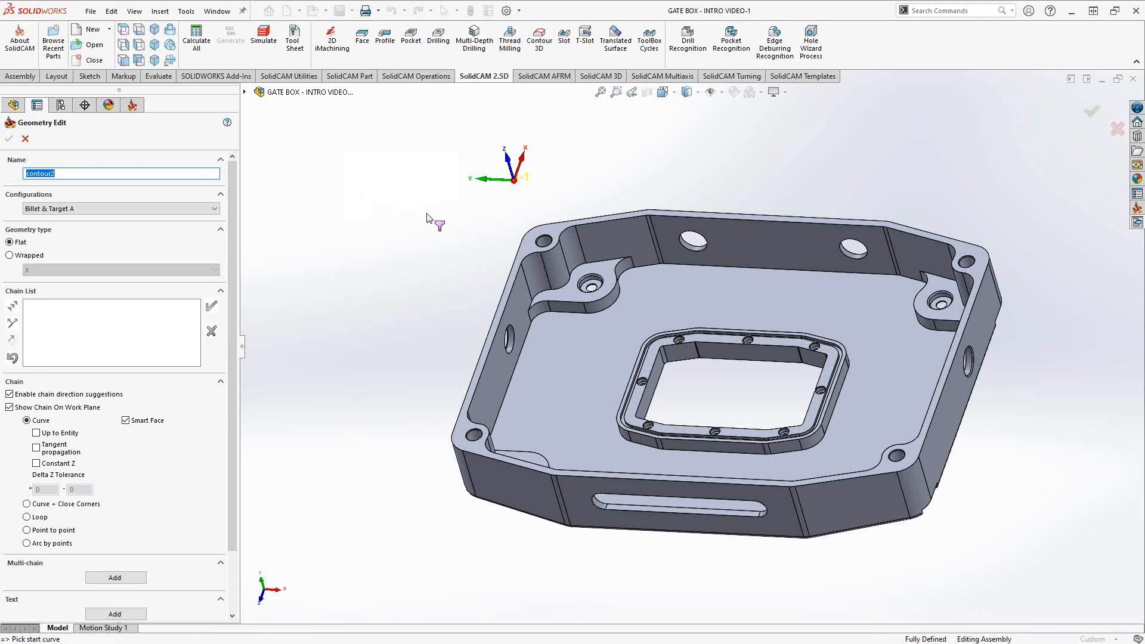
left_click(180, 318)
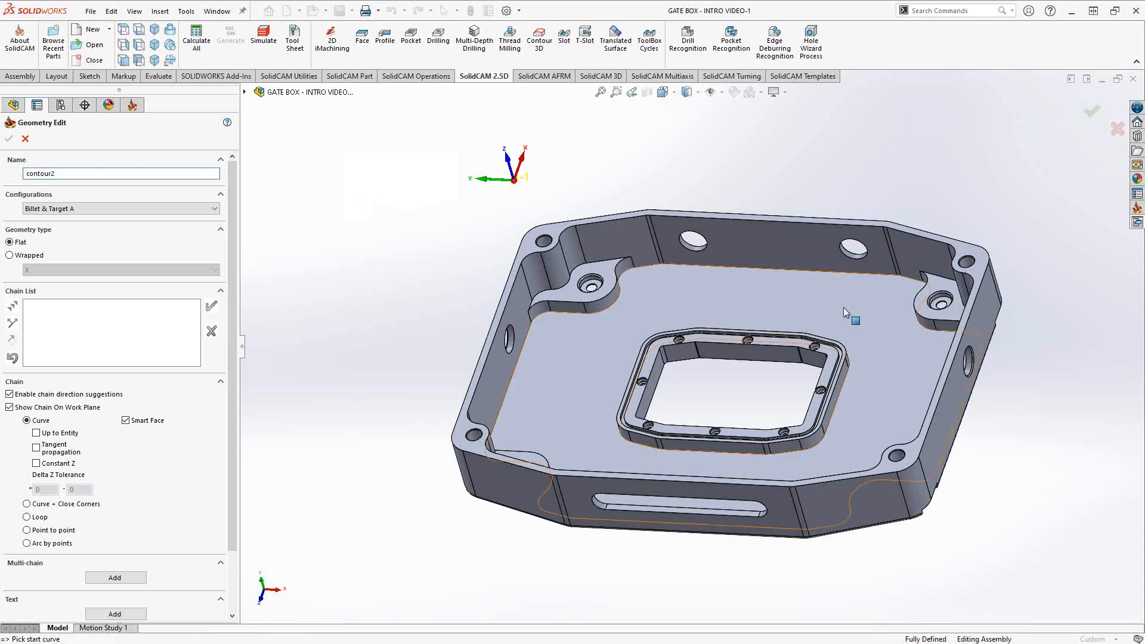
left_click(35, 463)
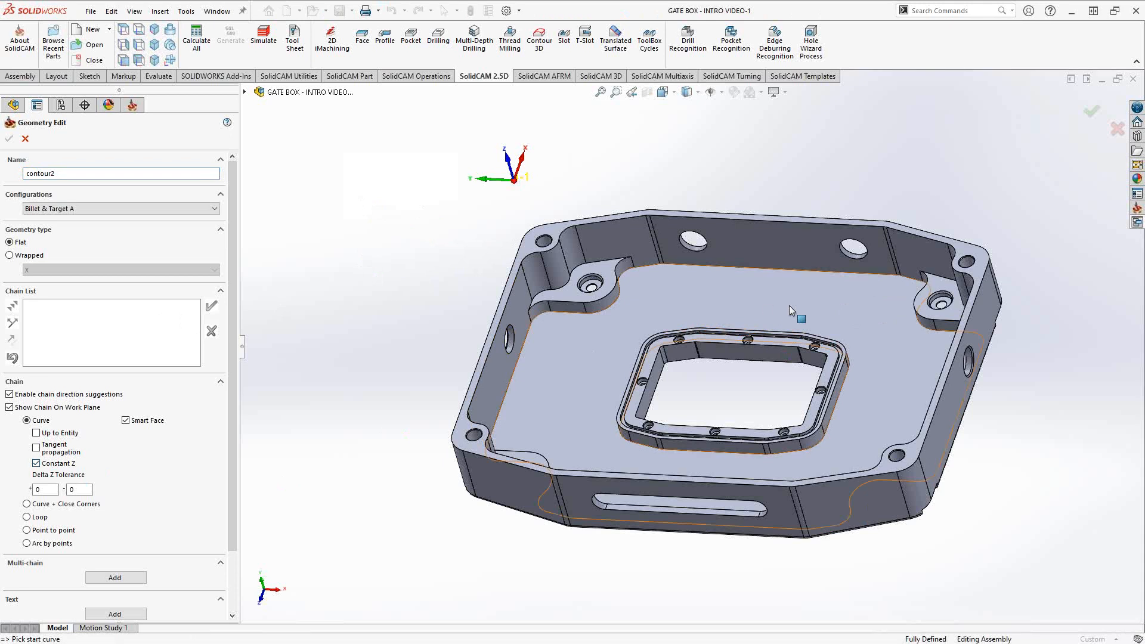
left_click(840, 275)
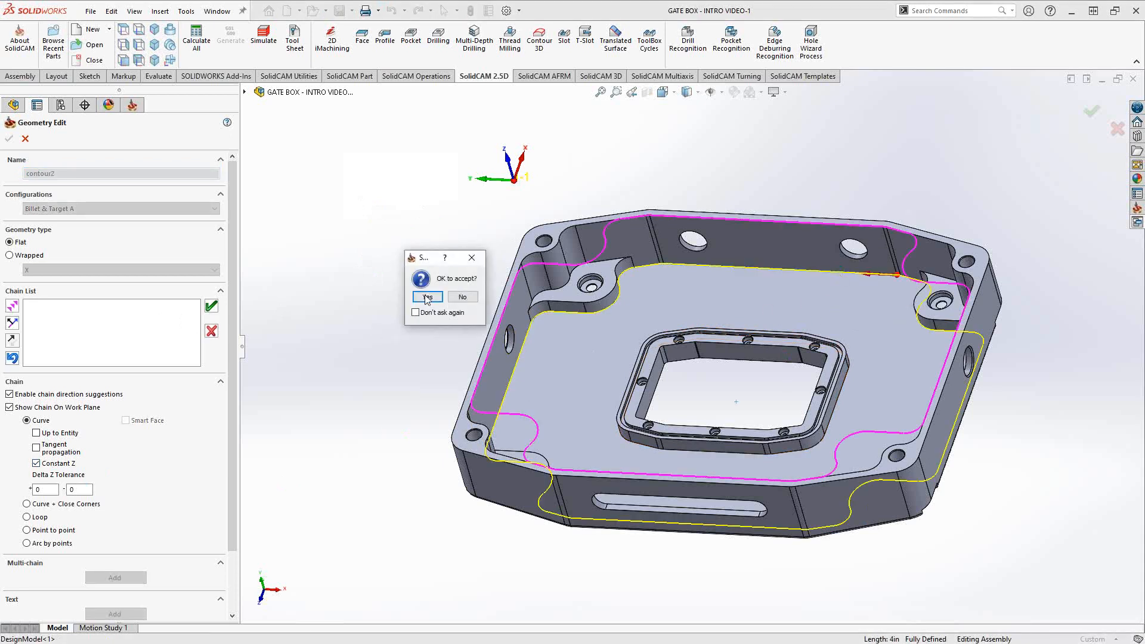
left_click(427, 297)
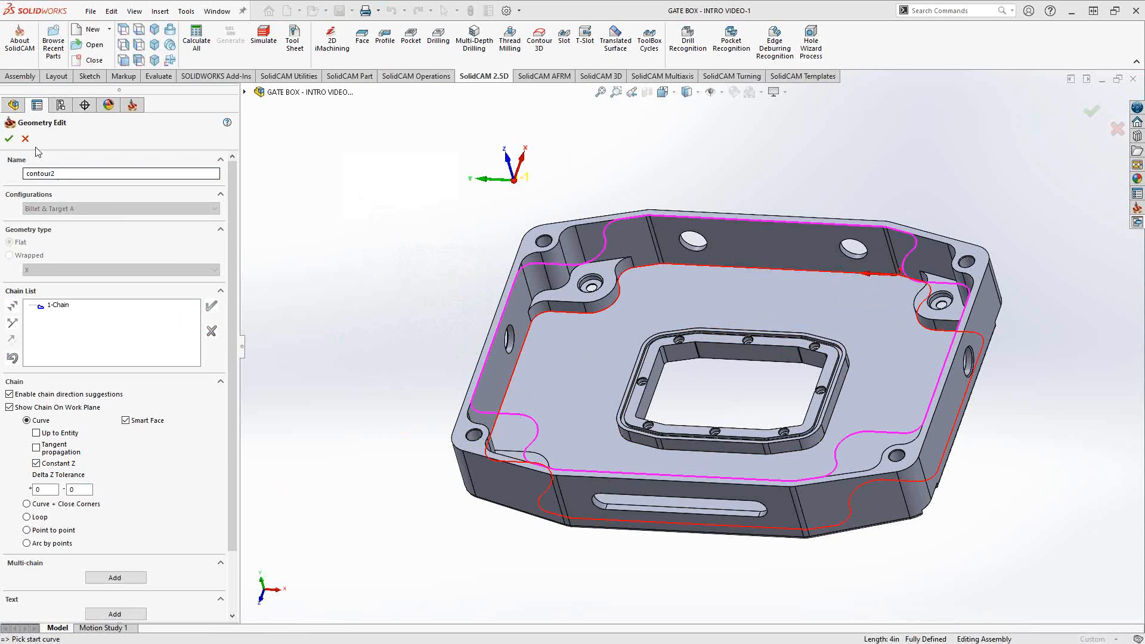
left_click(9, 138)
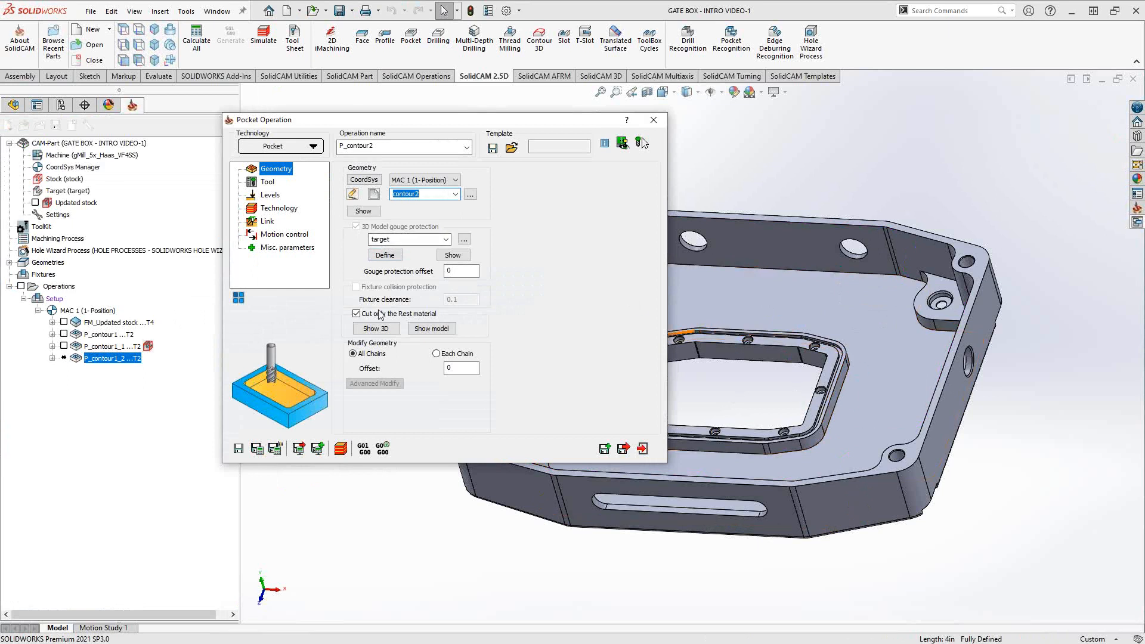
- Turn off rest-material-only cutting and switch the pocket to tool 1, the 0.5 in end mill
left_click(357, 313)
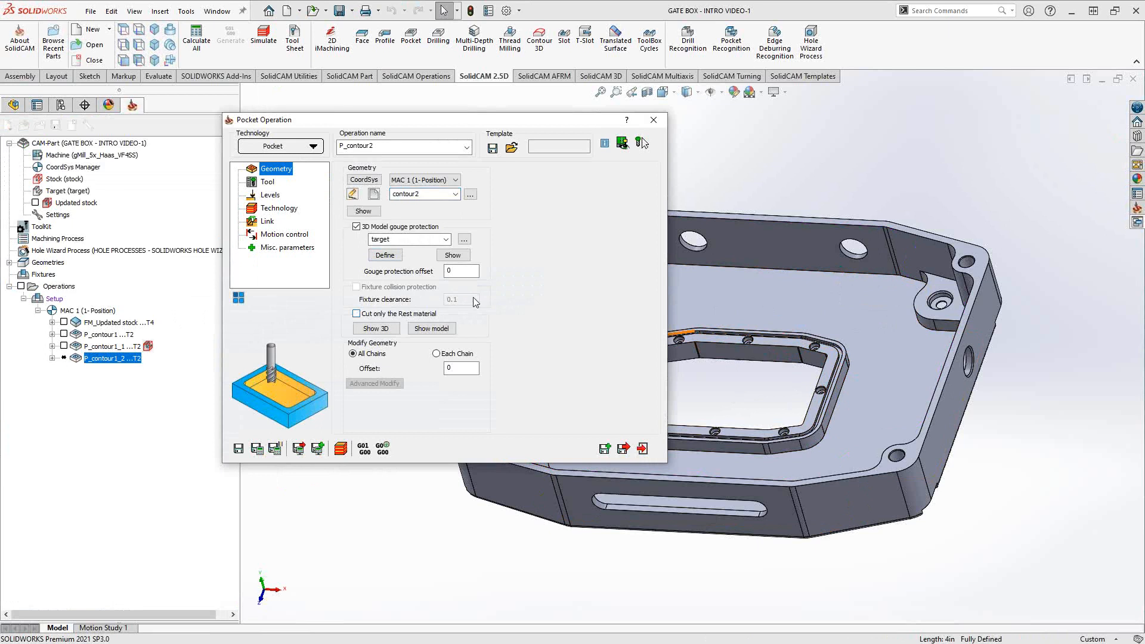
left_click(268, 182)
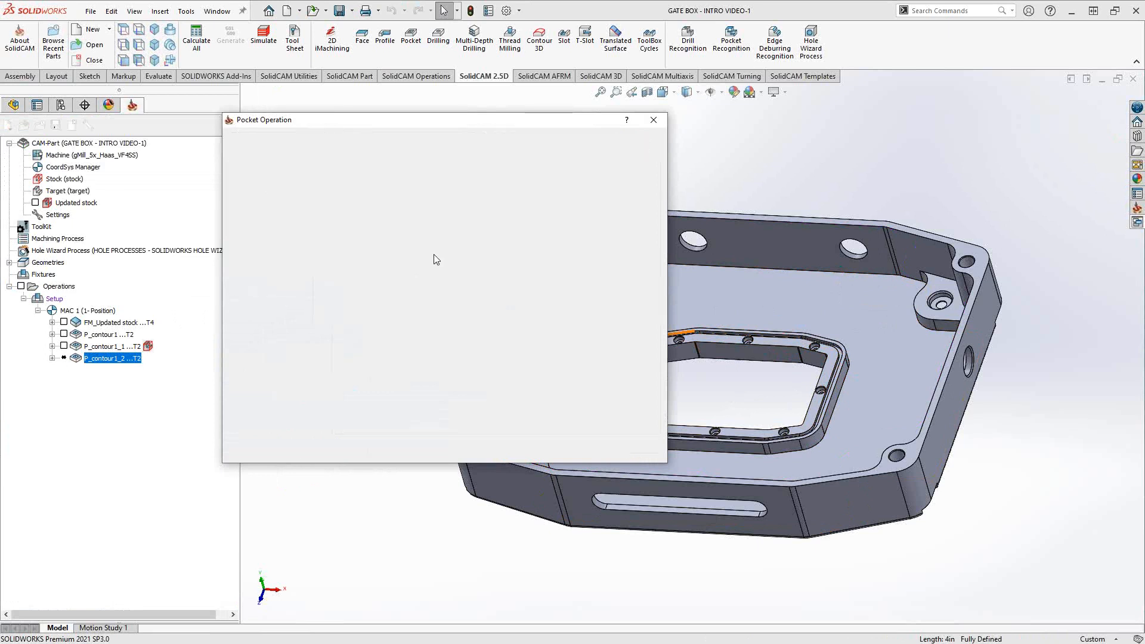
left_click(433, 386)
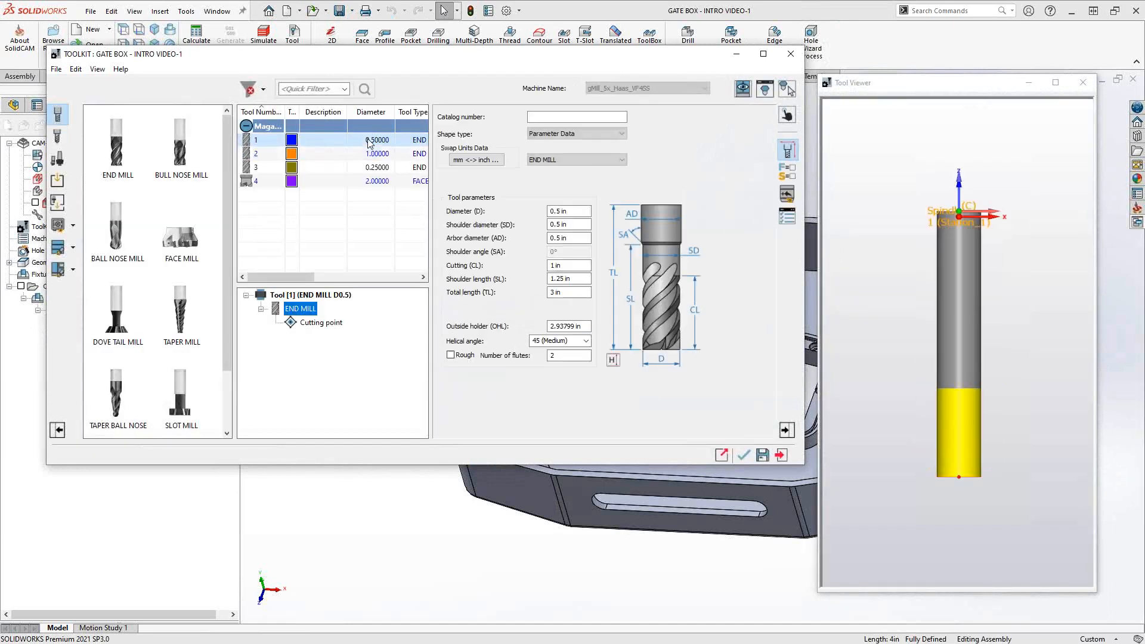
left_click(745, 457)
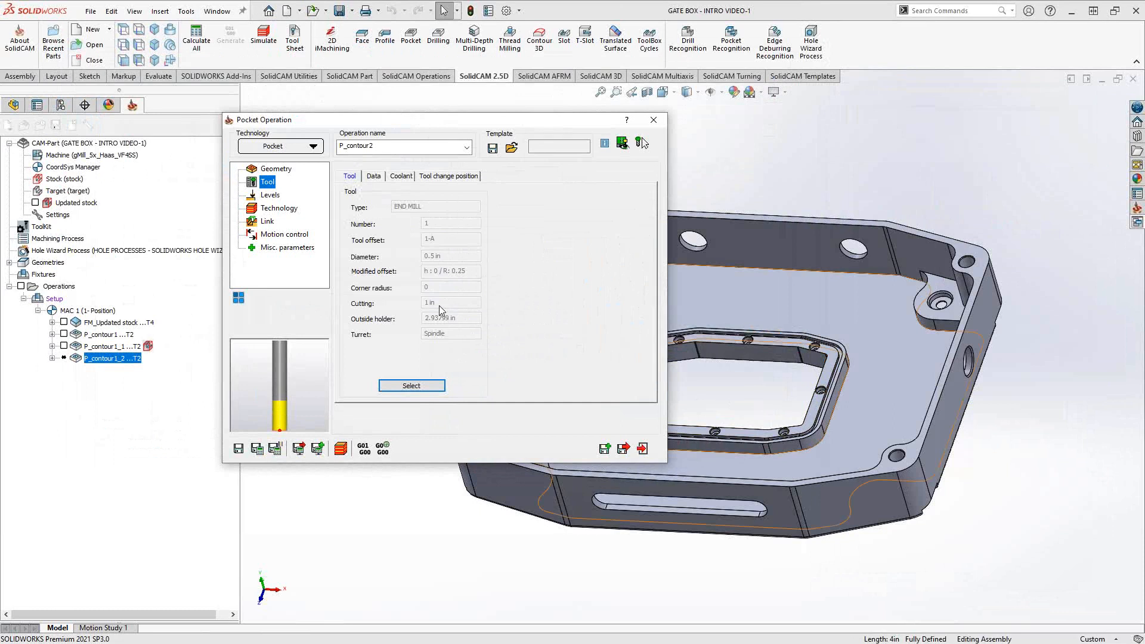
left_click(269, 195)
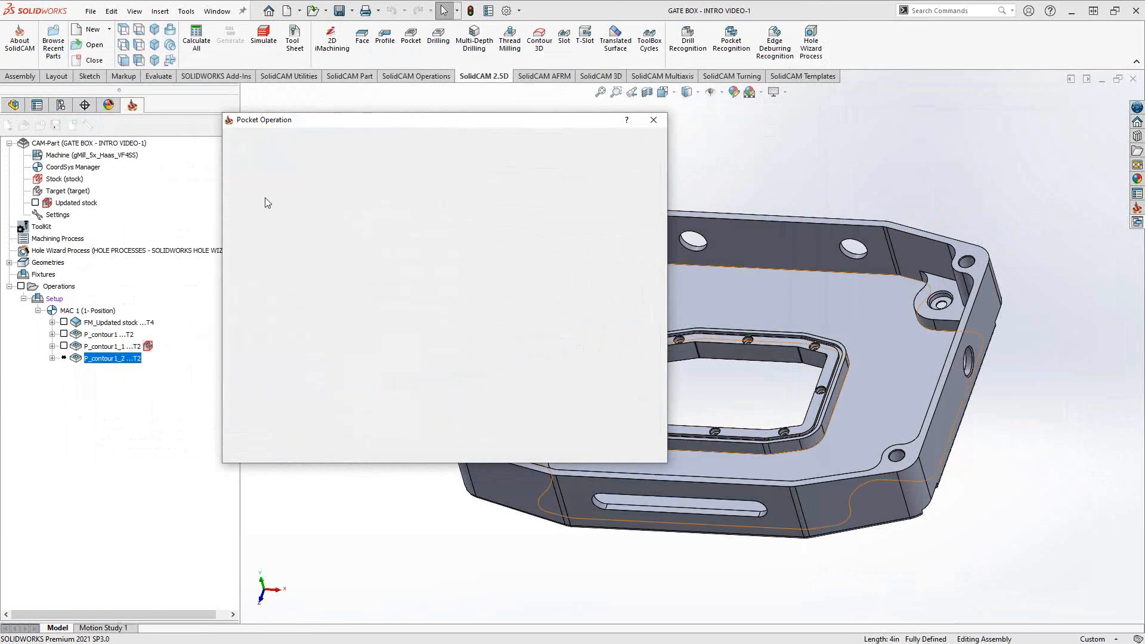
- Take upper level -0.875 from the boss face, depth 0.25 from the floor, and set 0.25 max step down
left_click(401, 303)
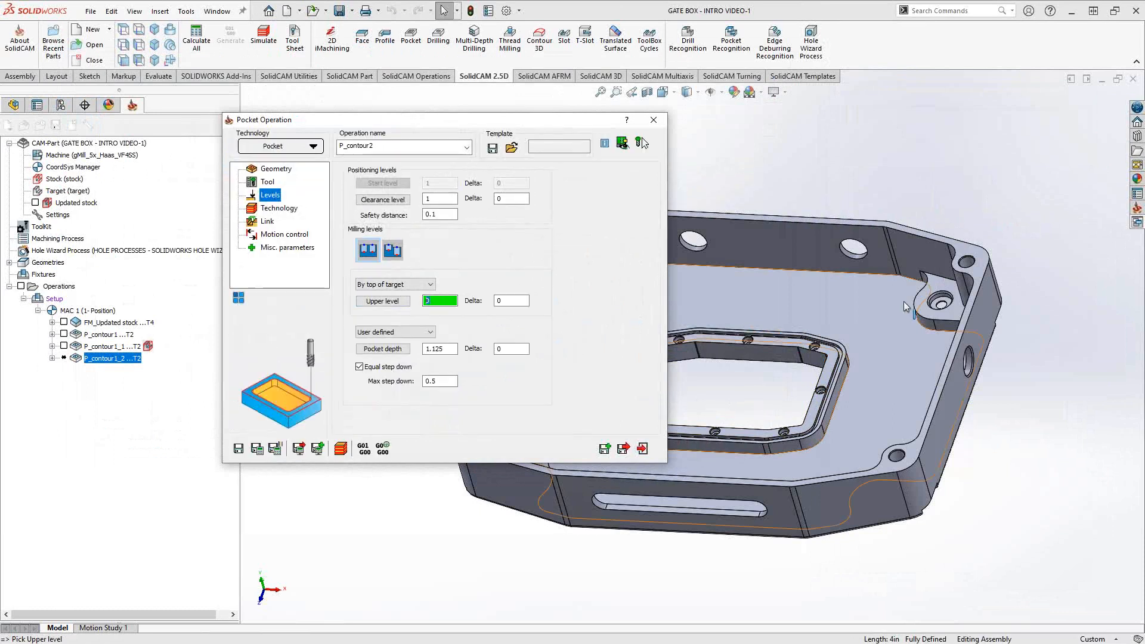
left_click(941, 288)
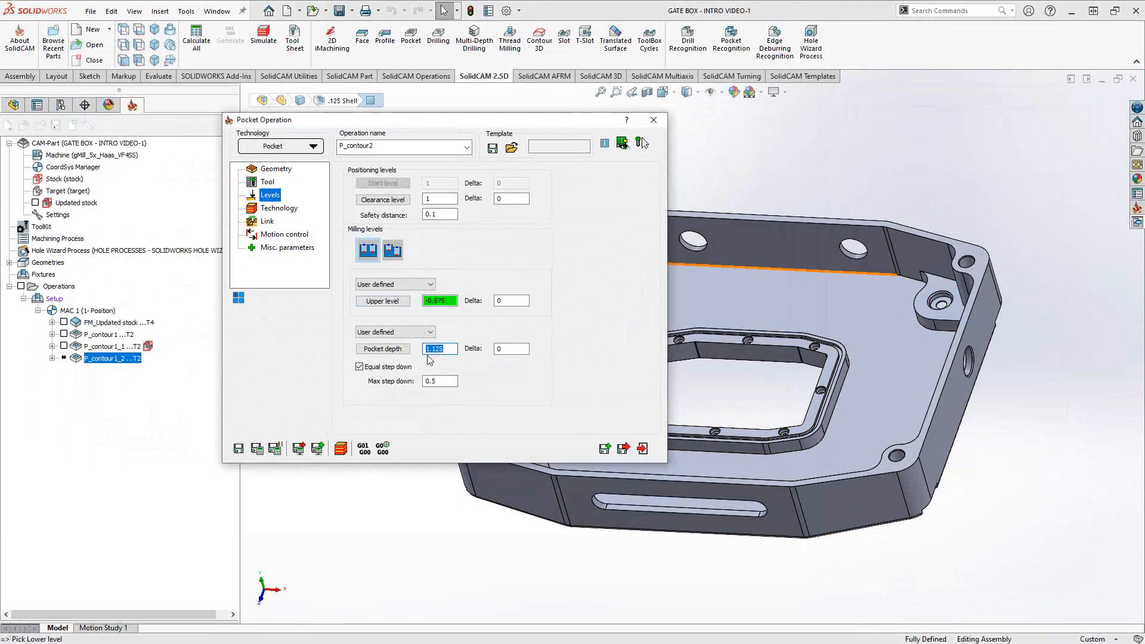
left_click(760, 303)
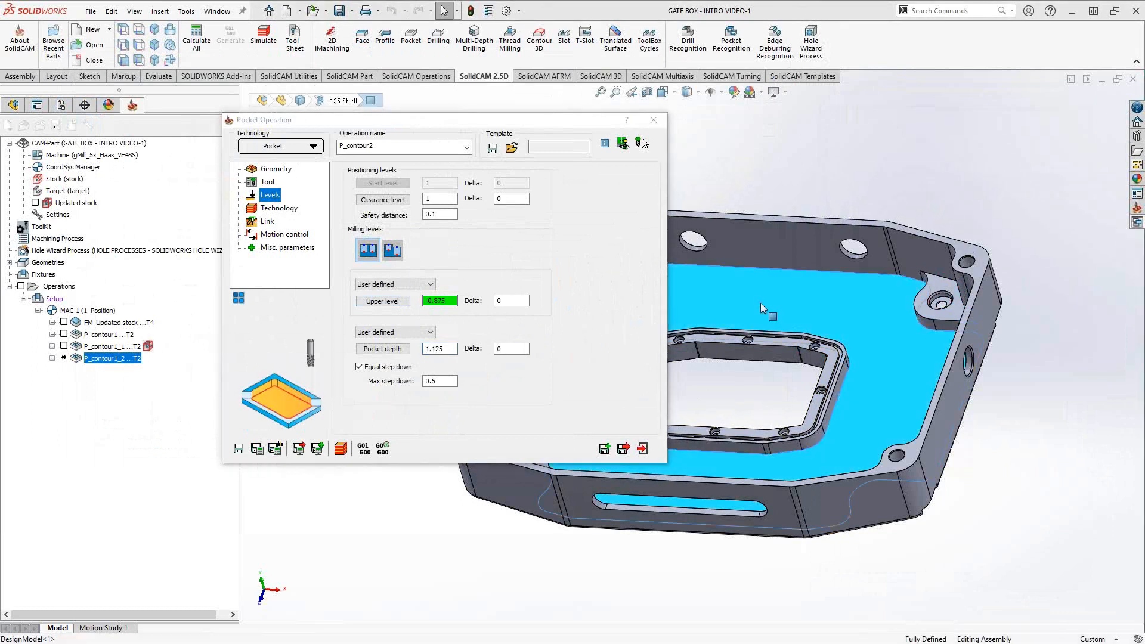
left_click(450, 381)
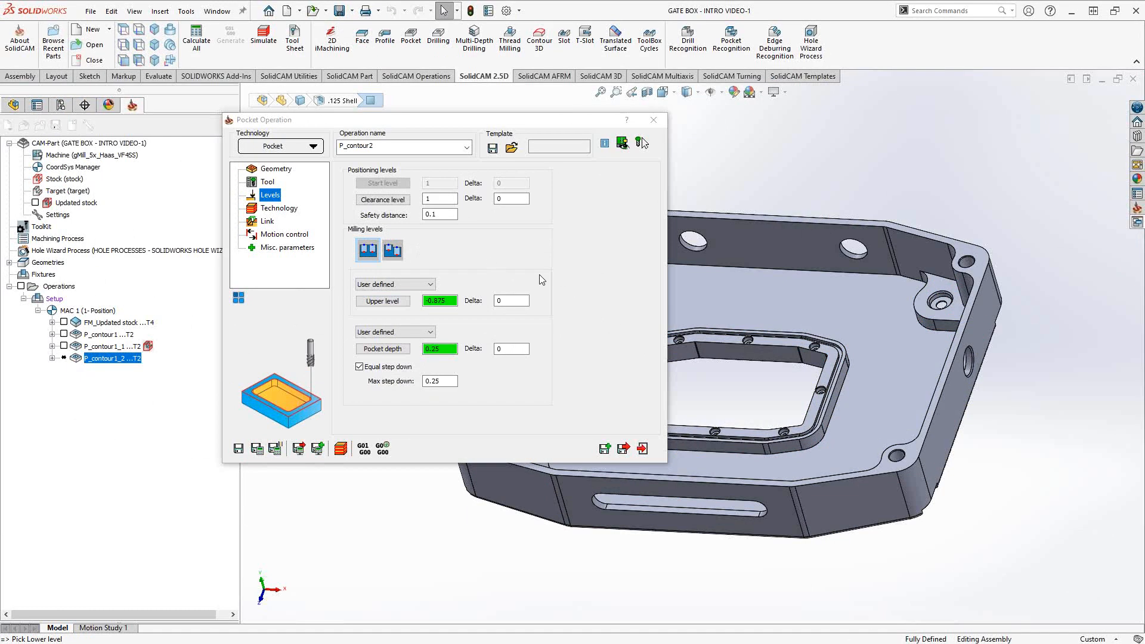
left_click(277, 208)
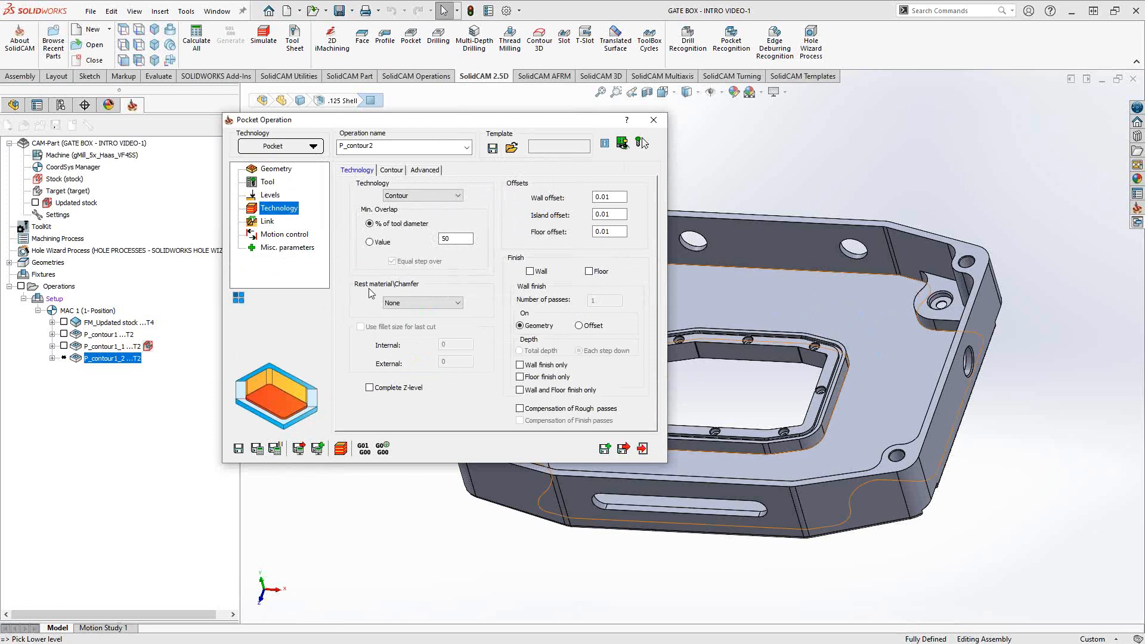
- Set Rest material/Chamfer to Rest, keeping Separate areas as the rest milling type
left_click(458, 304)
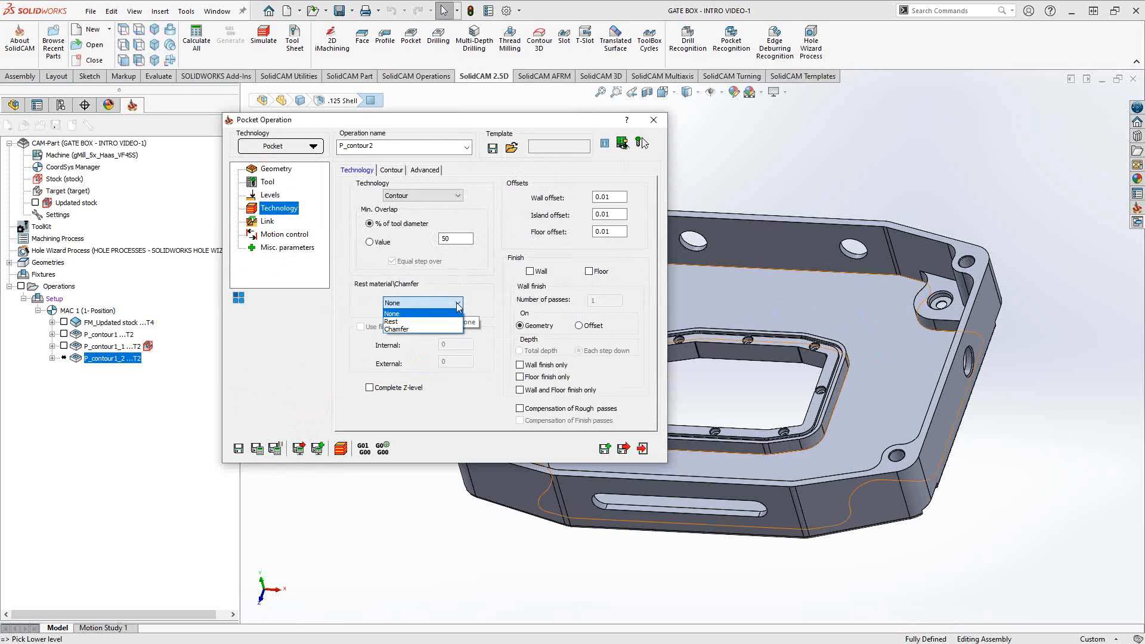
left_click(402, 323)
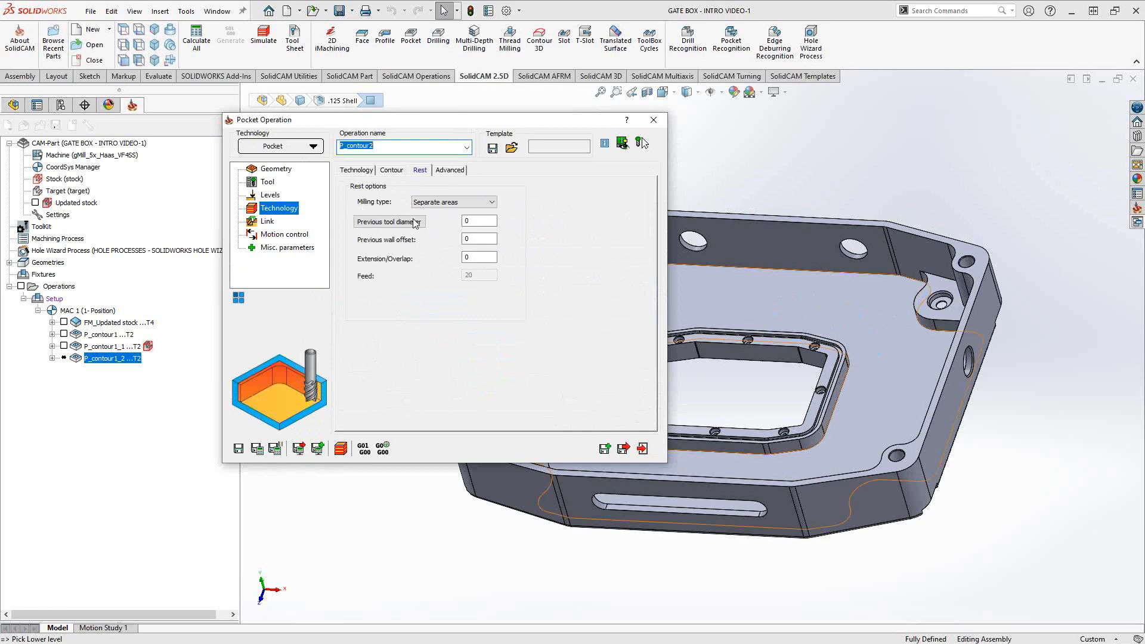
left_click(490, 204)
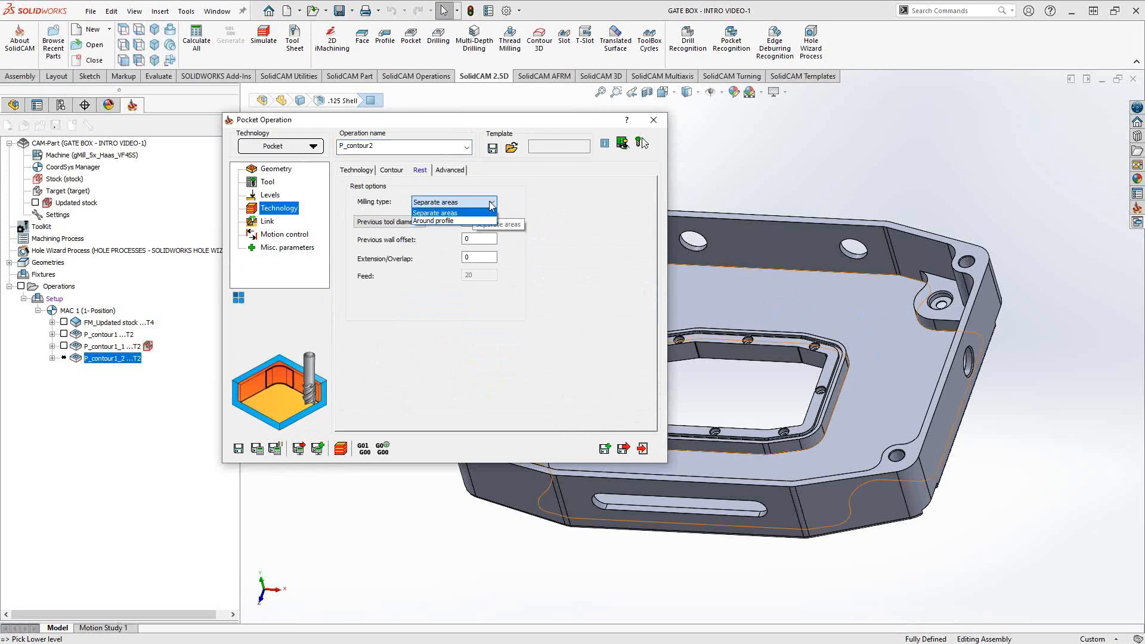
left_click(537, 205)
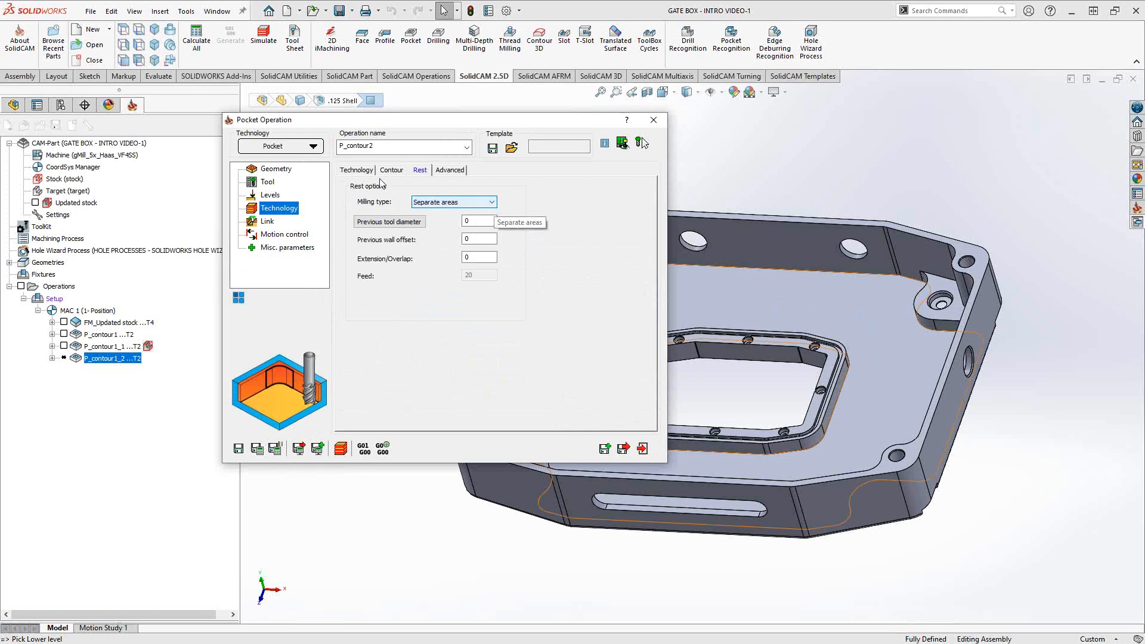
- Enter previous tool diameter 1 and previous wall offset .01 on the Rest options
left_click(355, 170)
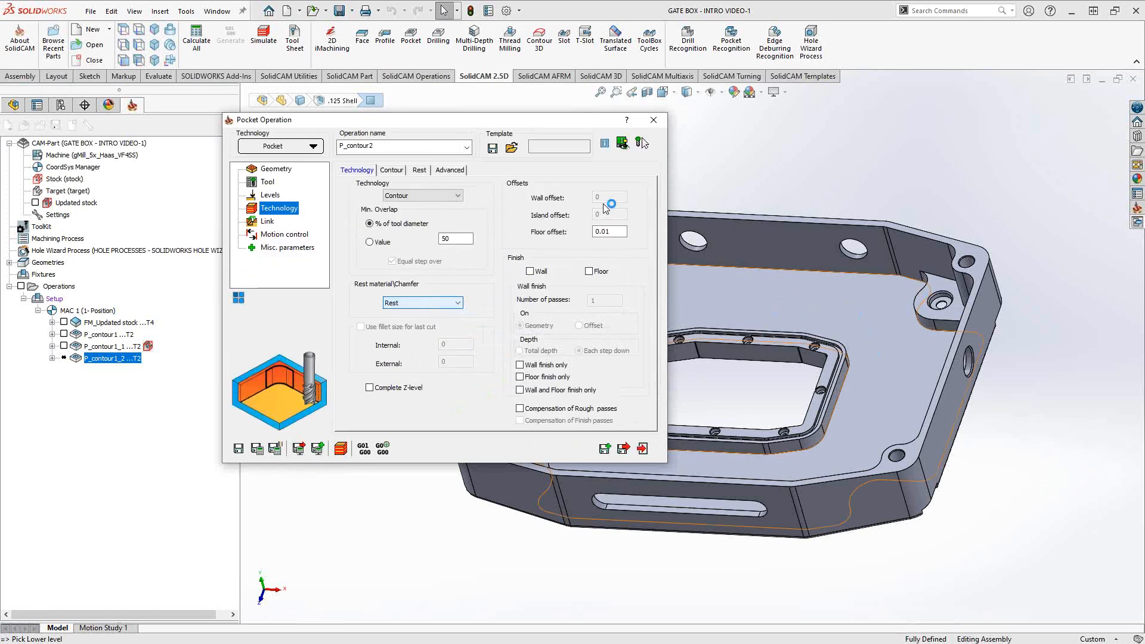
left_click(419, 171)
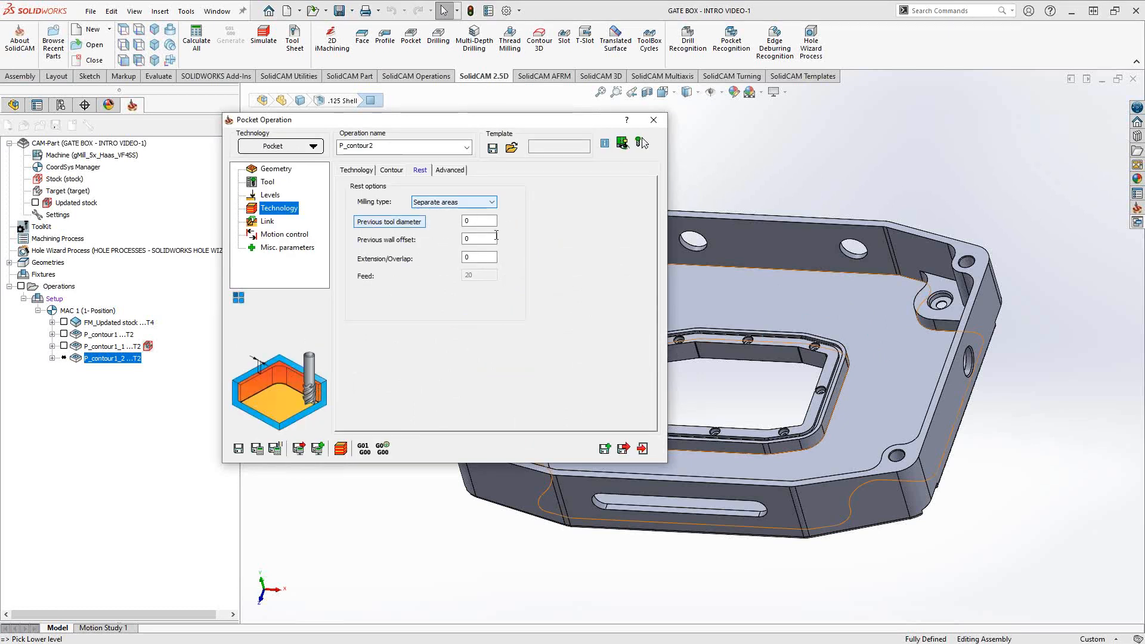
left_click(484, 222)
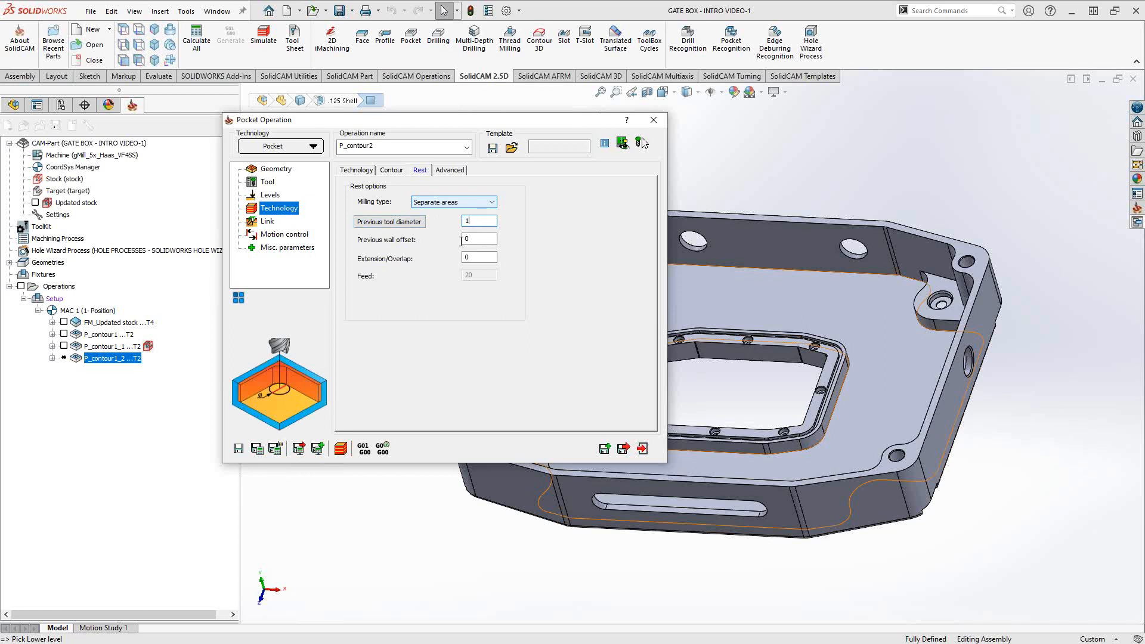
key("Tab")
type(".01")
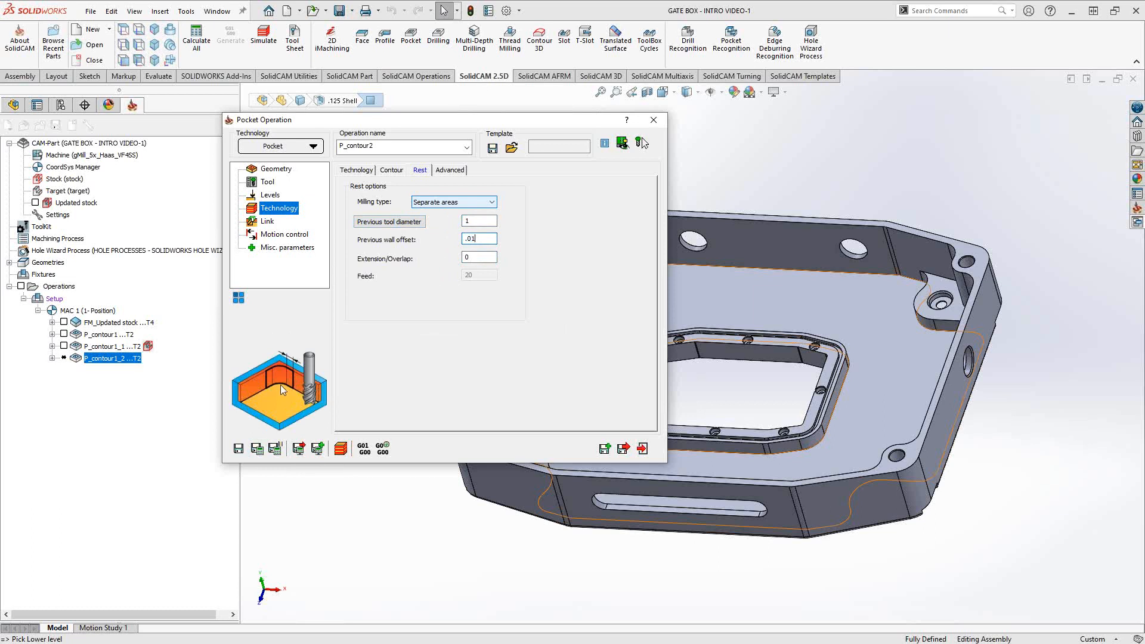
left_click(483, 257)
- Calculate the P_contour2 rest toolpath and inspect it inside the pocket from several angles
left_click(257, 450)
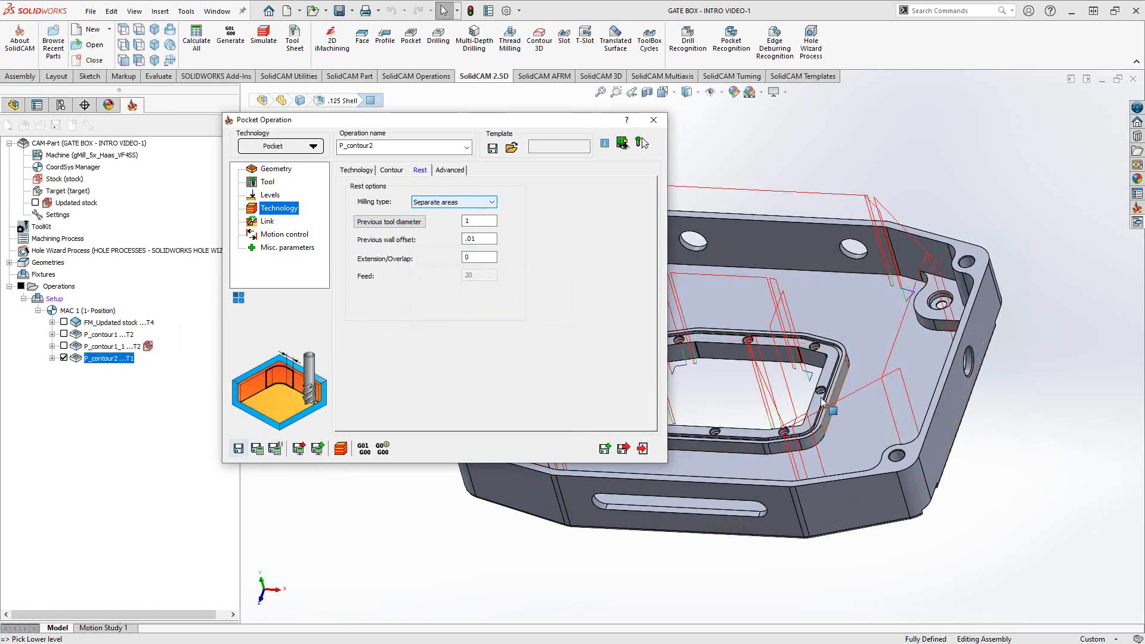
middle_click_drag(863, 411, 878, 312)
scroll(878, 313, "down", 5)
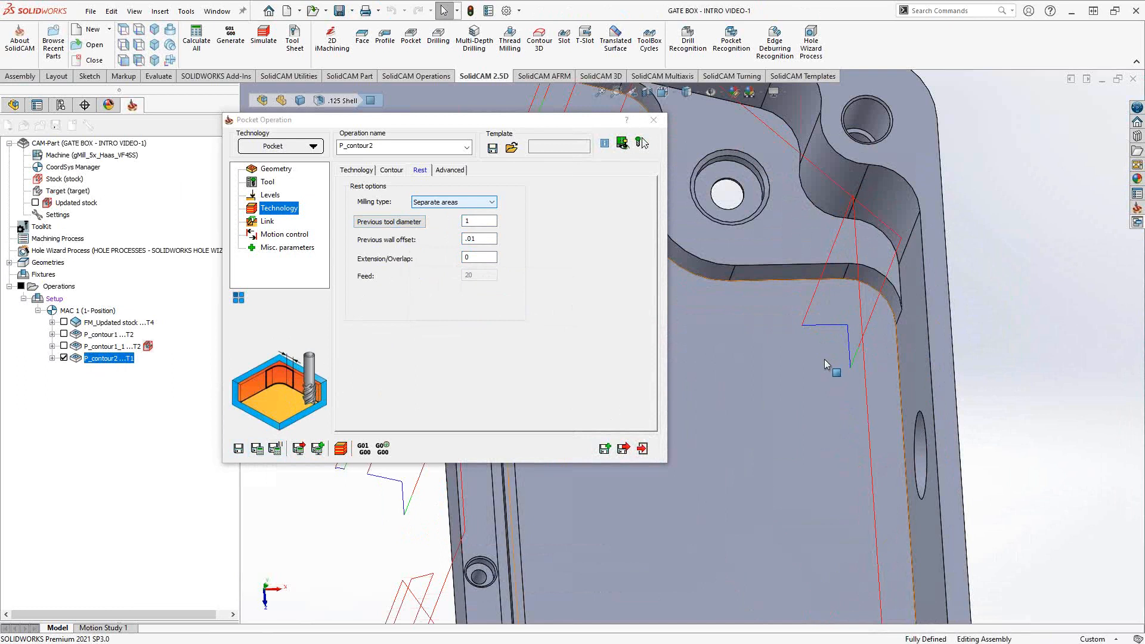
scroll(824, 358, "up", 3)
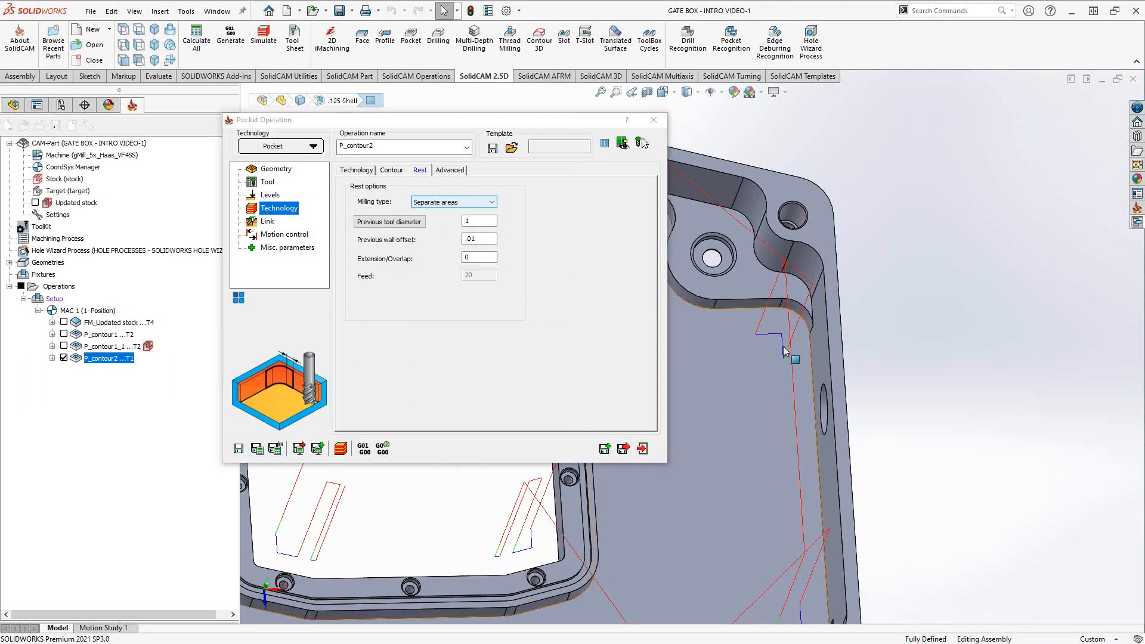
middle_click_drag(814, 338, 863, 353, "ctrl")
scroll(880, 332, "up", 5)
middle_click_drag(786, 313, 807, 366)
scroll(739, 322, "down", 2)
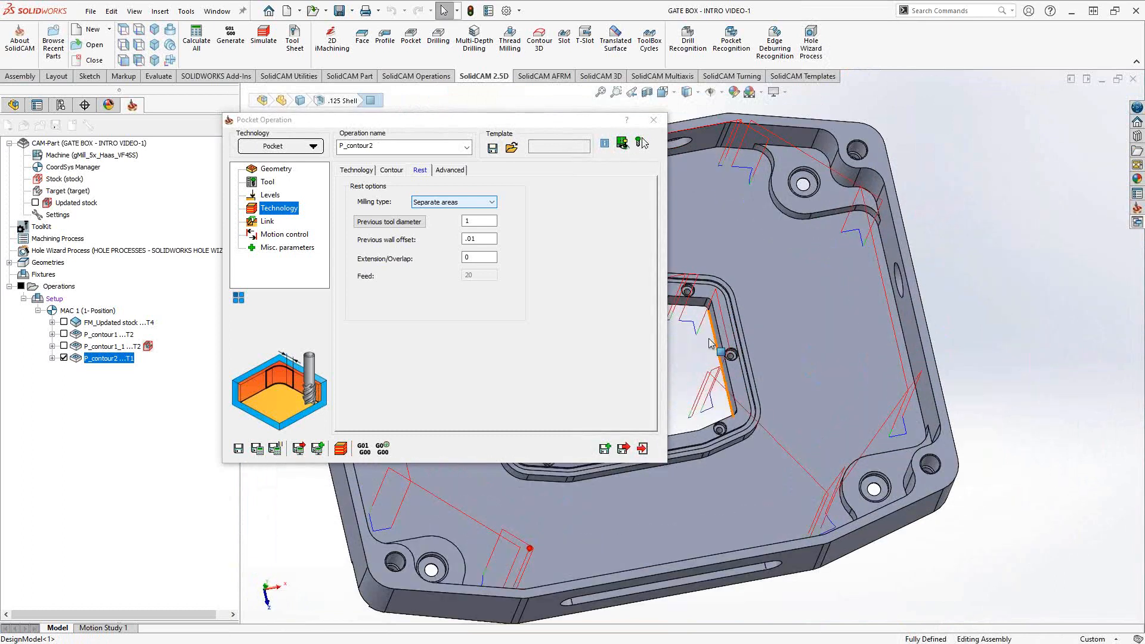
middle_click_drag(759, 315, 899, 421)
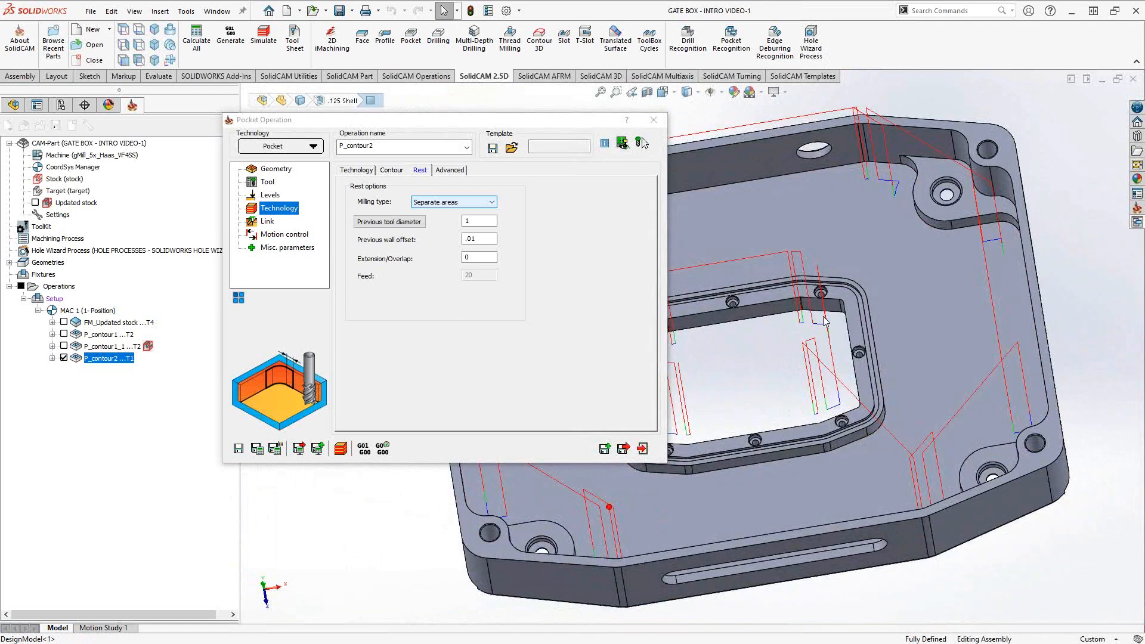
middle_click_drag(921, 277, 953, 244)
scroll(816, 291, "down", 5)
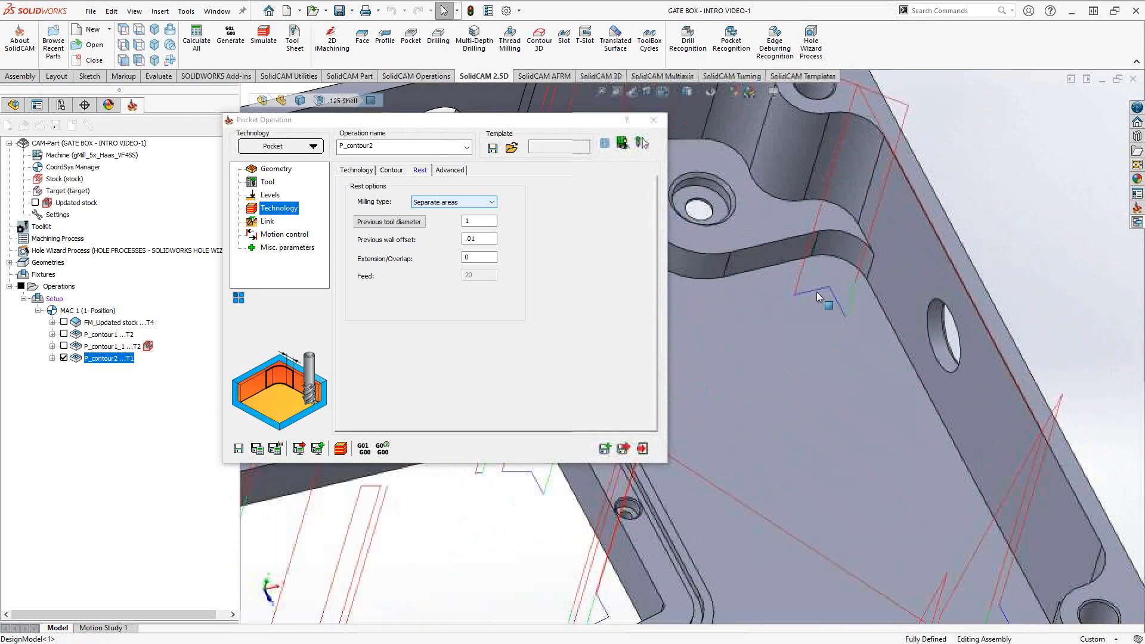
scroll(843, 295, "down", 2)
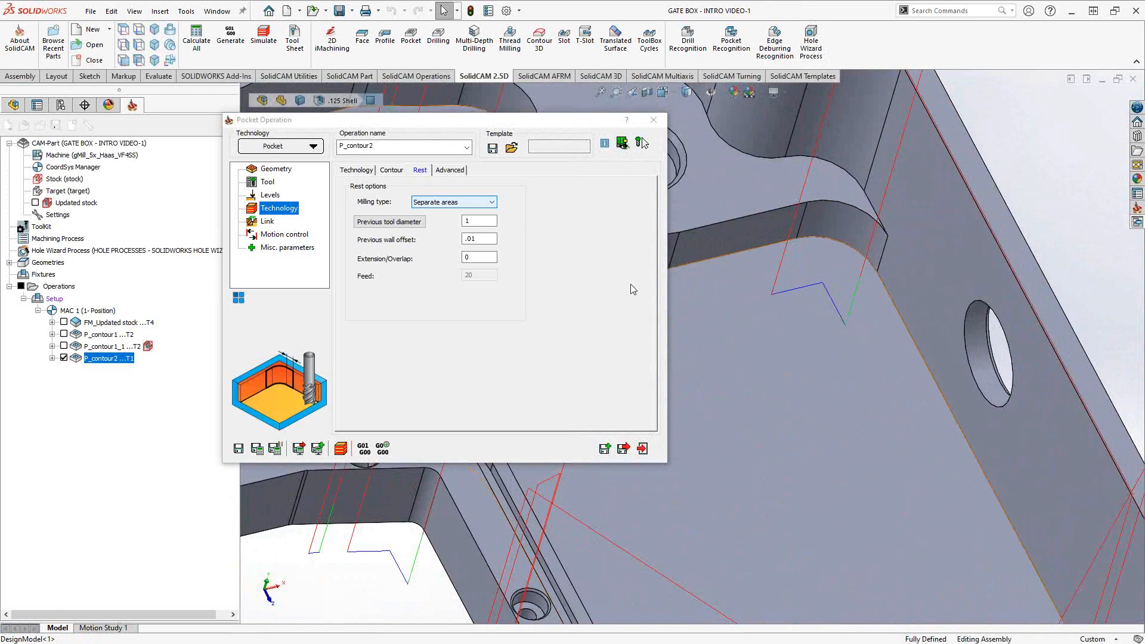
- Change extension/overlap to .05, recalculate the toolpath, and close the operation dialog
double_click(497, 259)
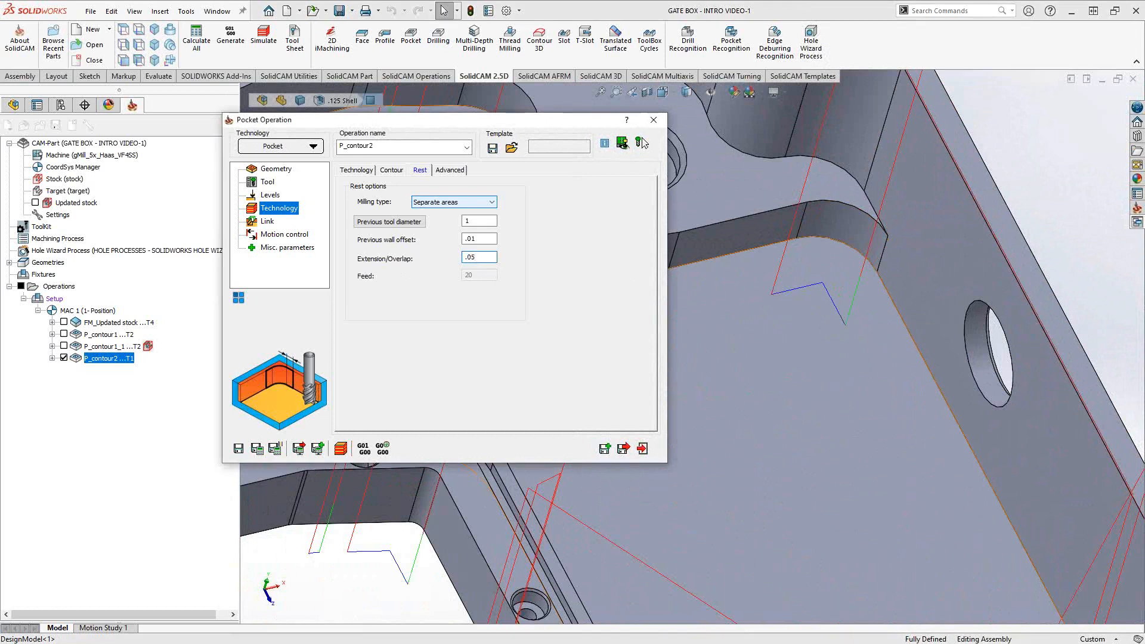
left_click(256, 449)
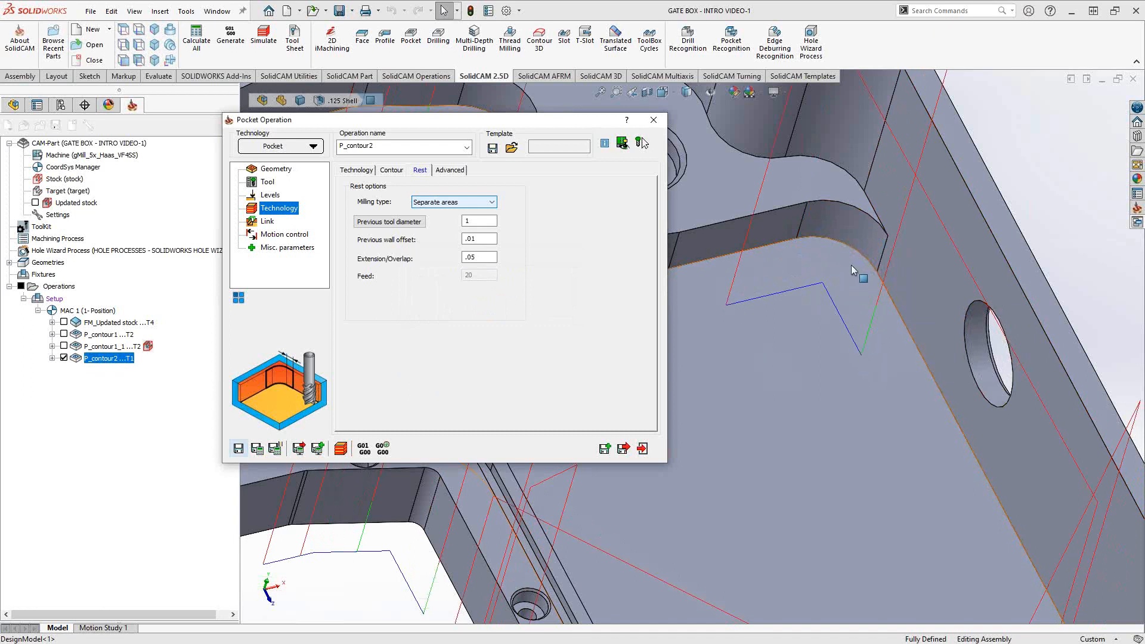
left_click(642, 449)
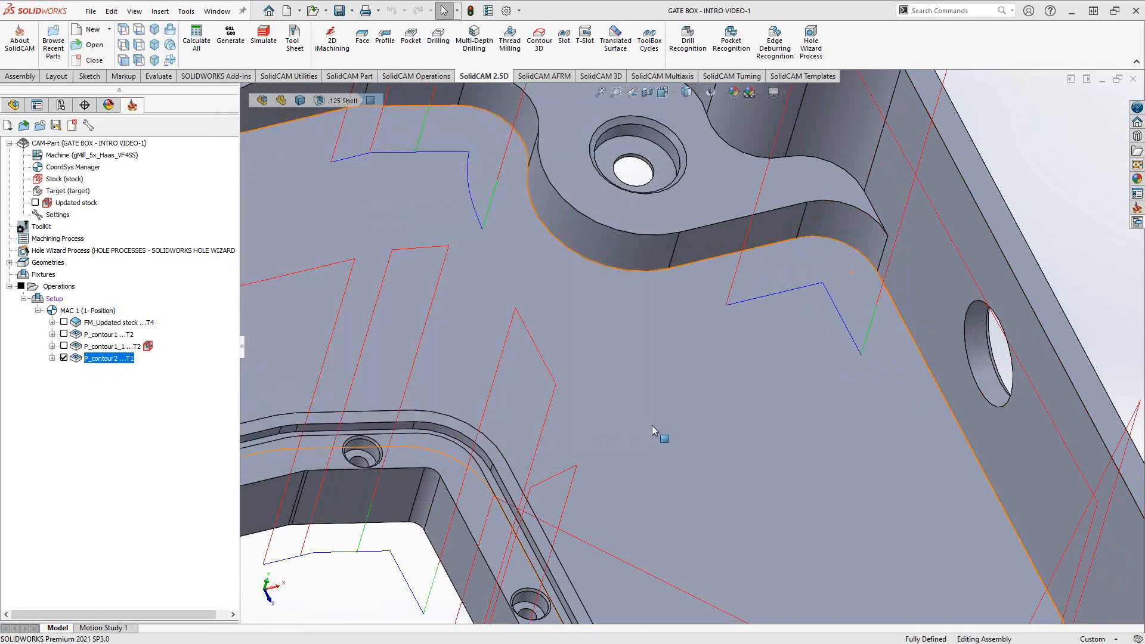
- Uncheck P_contour2 in the SolidCAM Manager tree and view the bare GATE BOX part
middle_click_drag(652, 425, 643, 392)
scroll(639, 400, "up", 4)
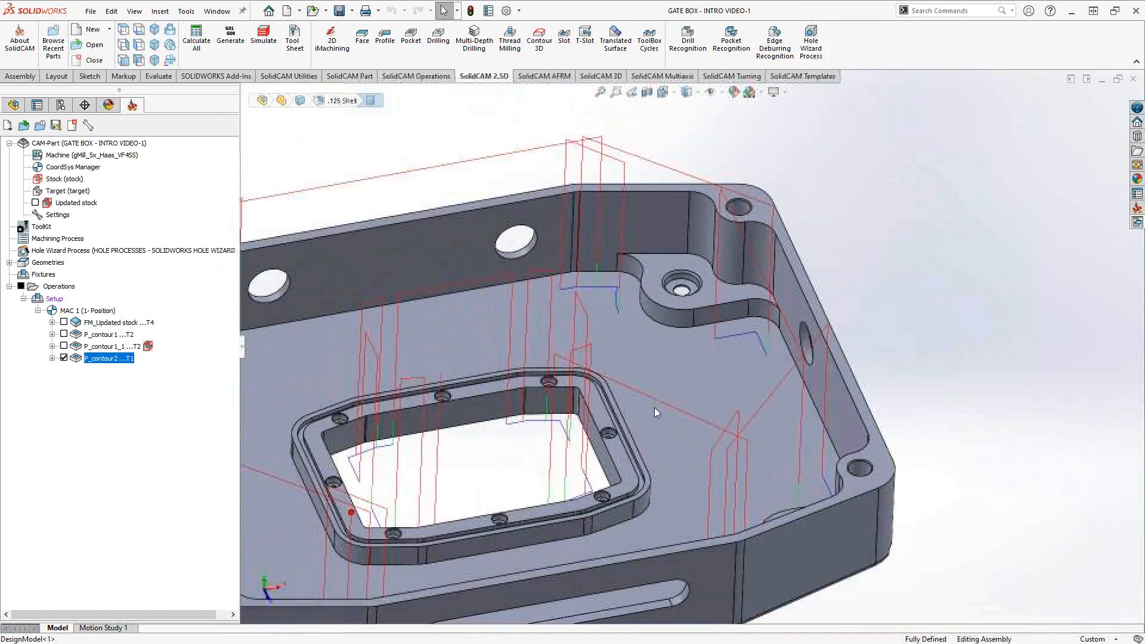
middle_click_drag(654, 408, 555, 423)
left_click(82, 360)
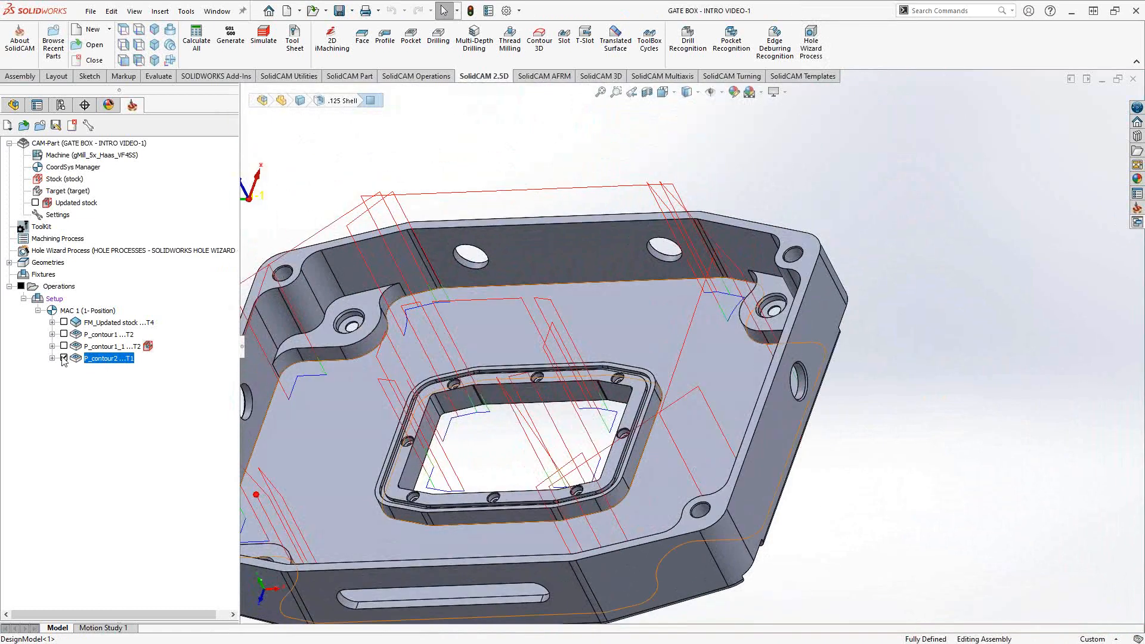
left_click(64, 358)
scroll(524, 372, "up", 3)
middle_click_drag(523, 373, 534, 393)
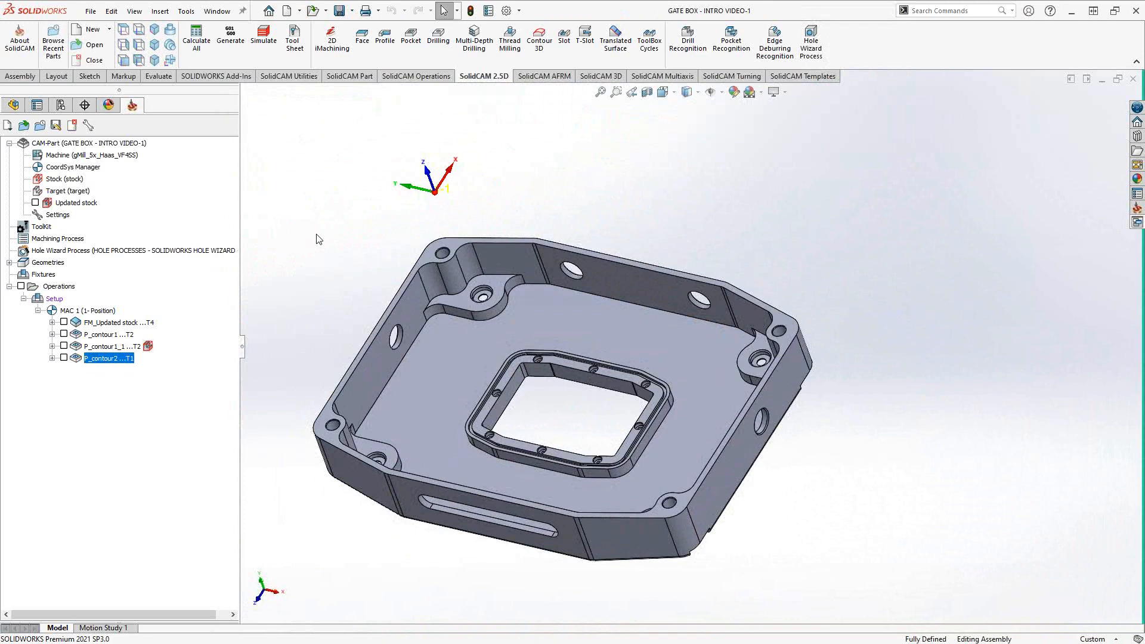